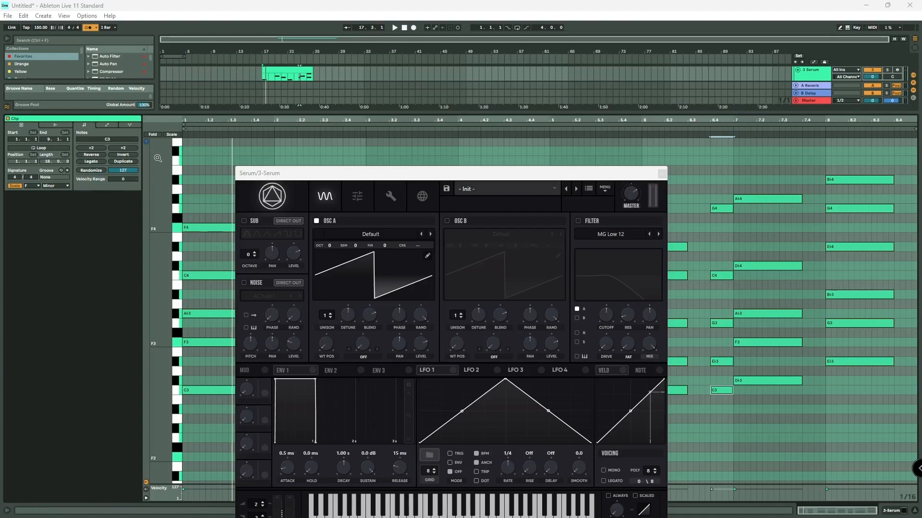
Hide the Serum window and enlarge the arrangement view by shrinking the chord clip's piano roll
{"action": "key", "text": "ctrl+alt+p"}
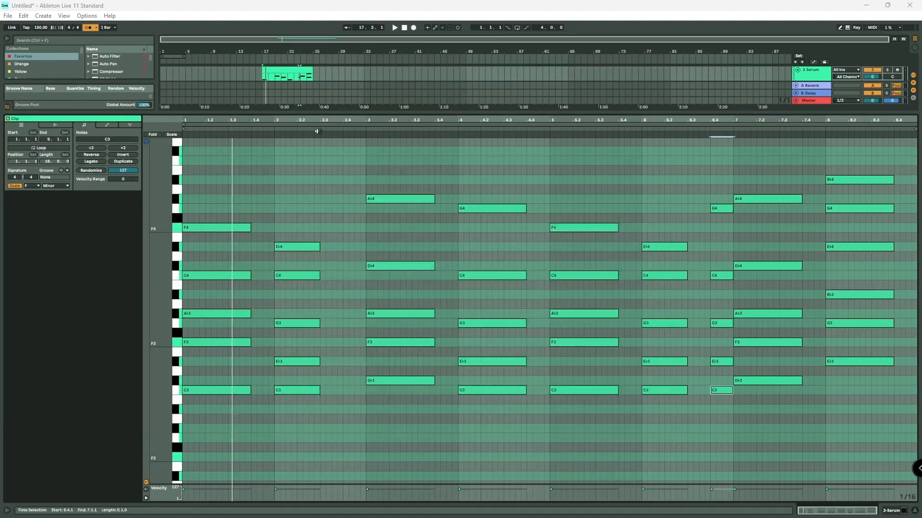
{"action": "left_click_drag", "start_coordinate": [340, 112], "coordinate": [245, 144]}
{"action": "scroll", "coordinate": [281, 139], "scroll_direction": "up", "scroll_amount": 1}
{"action": "left_click", "coordinate": [223, 206]}
{"action": "left_click_drag", "start_coordinate": [291, 197], "coordinate": [298, 196]}
{"action": "left_click", "coordinate": [216, 226]}
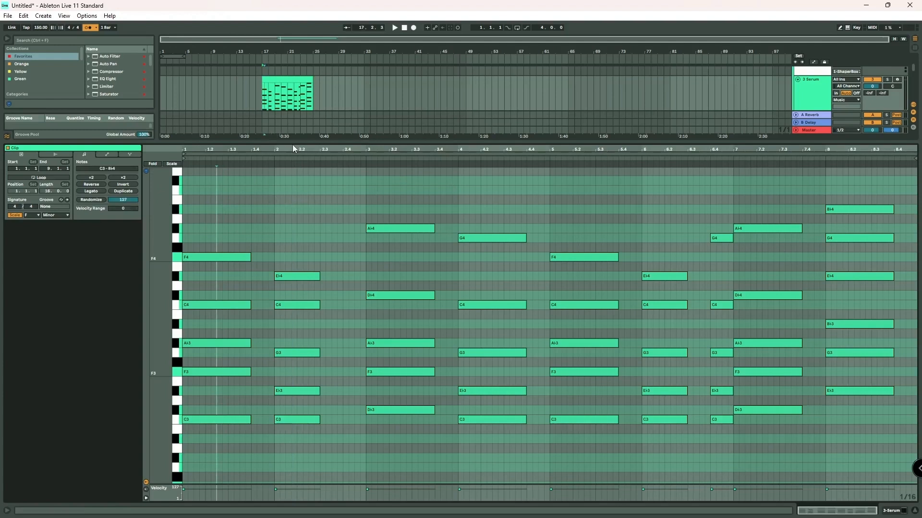
{"action": "left_click_drag", "start_coordinate": [293, 143], "coordinate": [293, 162]}
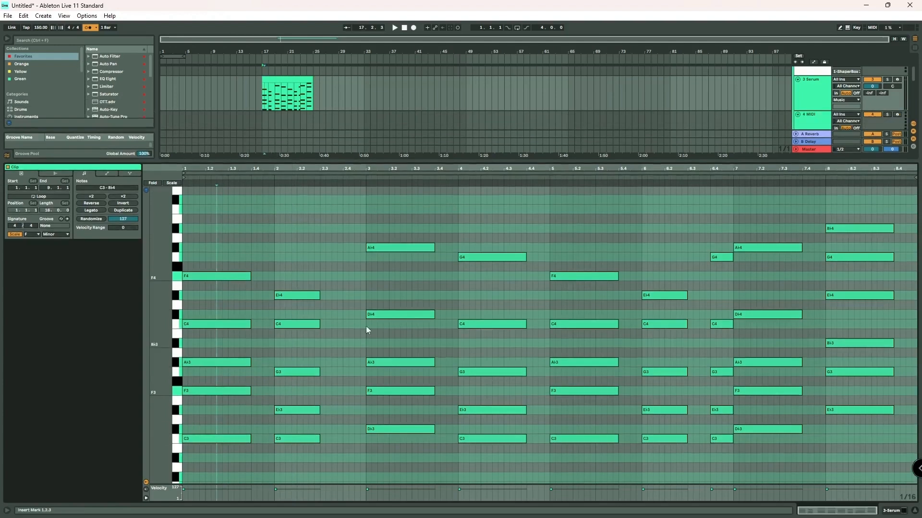
{"action": "left_click_drag", "start_coordinate": [364, 161], "coordinate": [374, 311]}
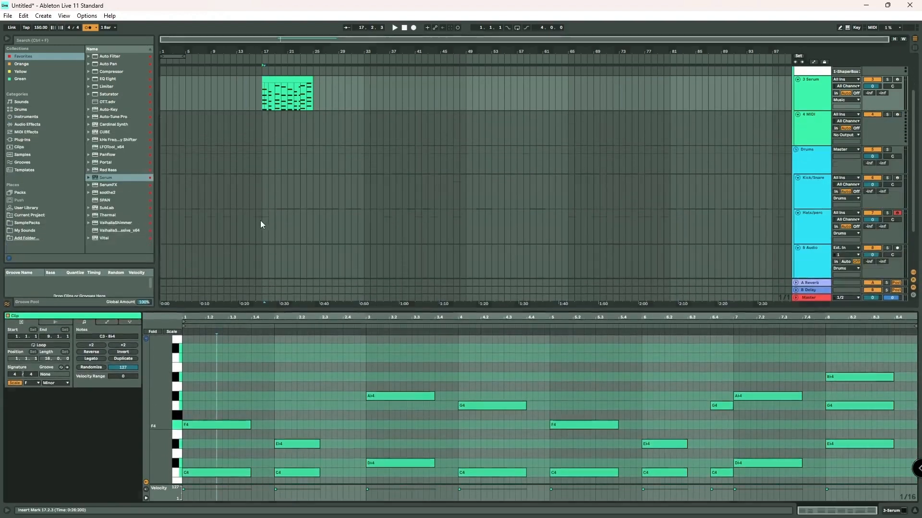
{"action": "scroll", "coordinate": [262, 219], "scroll_direction": "up", "scroll_amount": 1}
{"action": "left_click_drag", "start_coordinate": [253, 113], "coordinate": [341, 120]}
{"action": "left_click", "coordinate": [342, 119]}
{"action": "left_click", "coordinate": [258, 104]}
{"action": "right_click", "coordinate": [258, 105]}
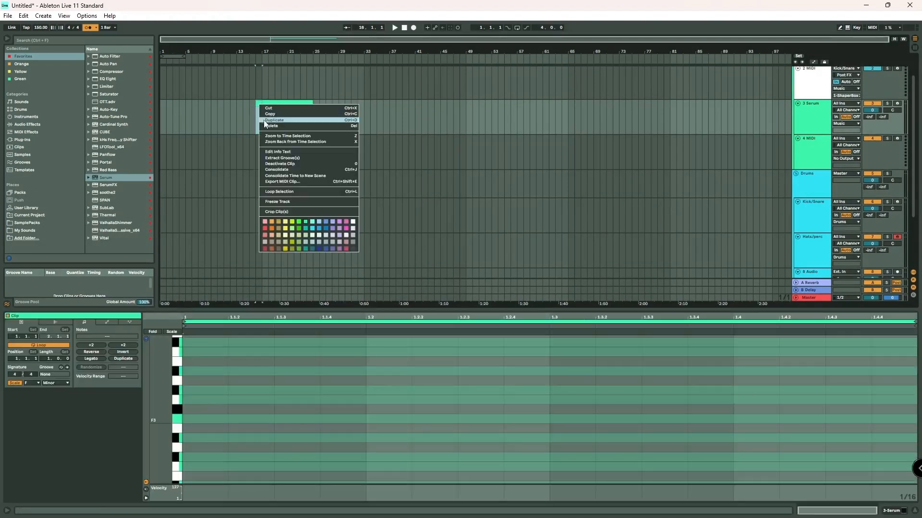
{"action": "left_click", "coordinate": [272, 124]}
Play the chord progression clip on the Serum track from bar 17
{"action": "left_click", "coordinate": [266, 112]}
{"action": "left_click_drag", "start_coordinate": [314, 120], "coordinate": [261, 126]}
{"action": "left_click", "coordinate": [259, 126]}
{"action": "left_click", "coordinate": [262, 124]}
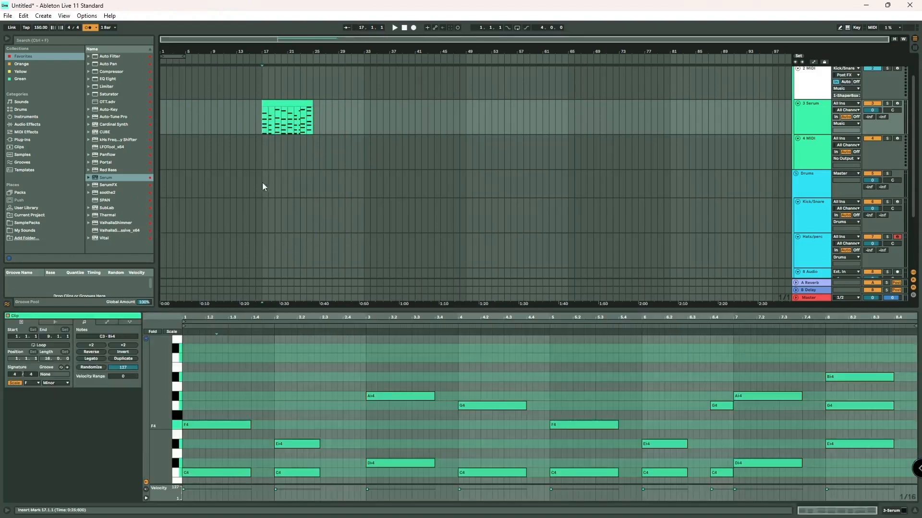
{"action": "scroll", "coordinate": [259, 144], "scroll_direction": "up", "scroll_amount": 2}
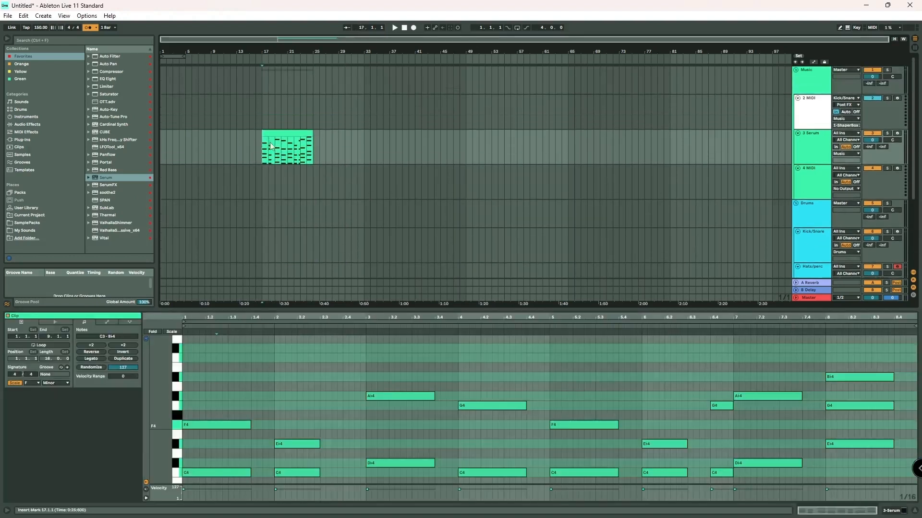
{"action": "key", "text": "space"}
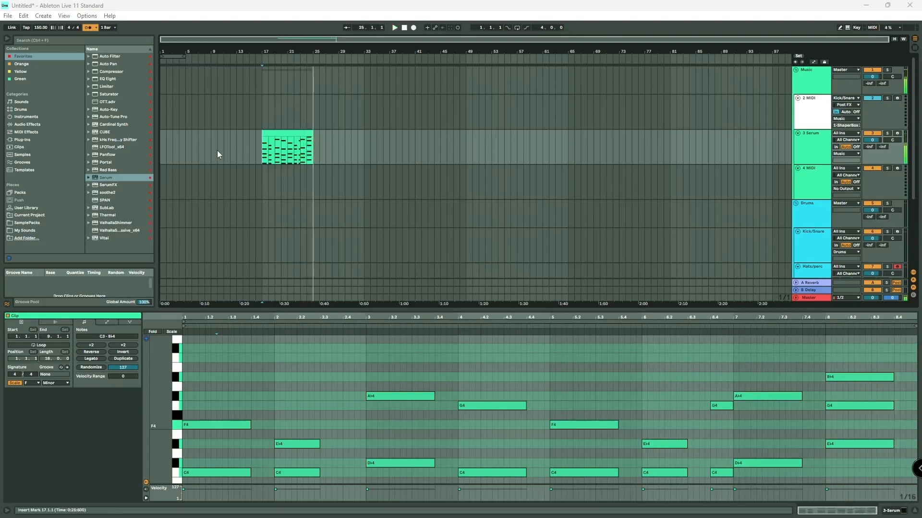
Bring Serum back into view and load the analog Basic Shapes wavetable in oscillator A
{"action": "left_click_drag", "start_coordinate": [637, 136], "coordinate": [595, 64]}
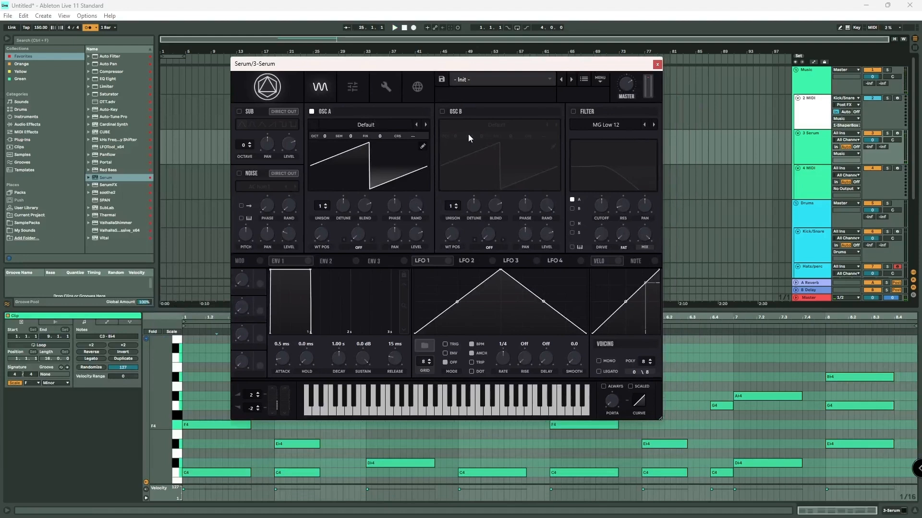
{"action": "left_click", "coordinate": [463, 82]}
{"action": "left_click", "coordinate": [473, 72]}
{"action": "left_click", "coordinate": [317, 125]}
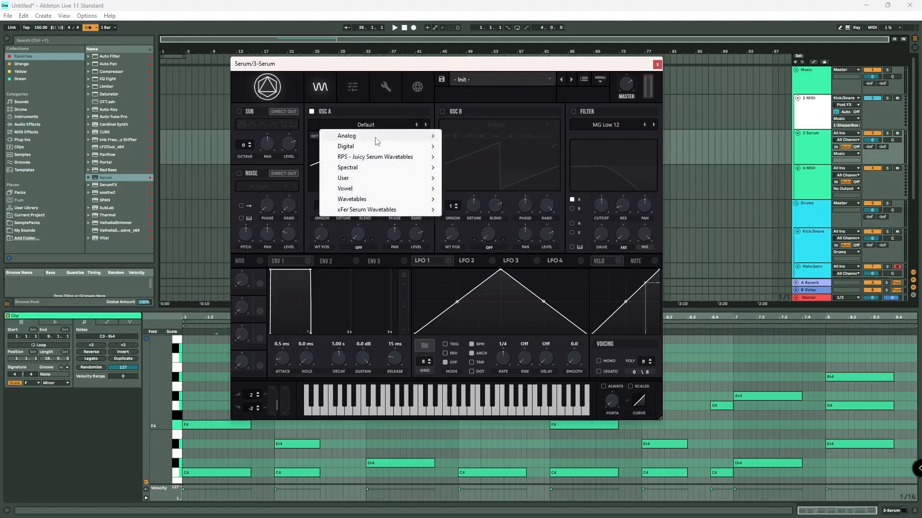
{"action": "mouse_move", "coordinate": [377, 139]}
{"action": "left_click", "coordinate": [465, 180]}
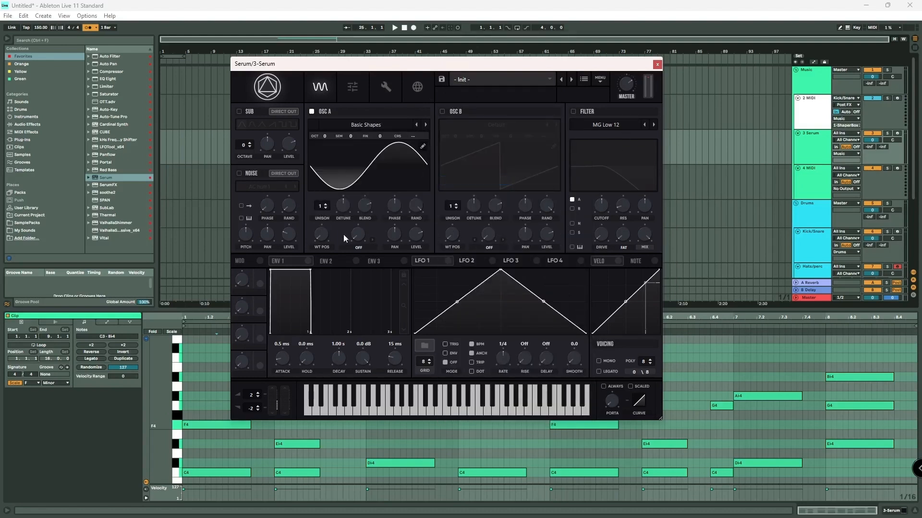
Set oscillator A's wavetable position to the sawtooth shape while auditioning the chords
{"action": "key", "text": "space"}
{"action": "left_click_drag", "start_coordinate": [324, 235], "coordinate": [333, 154]}
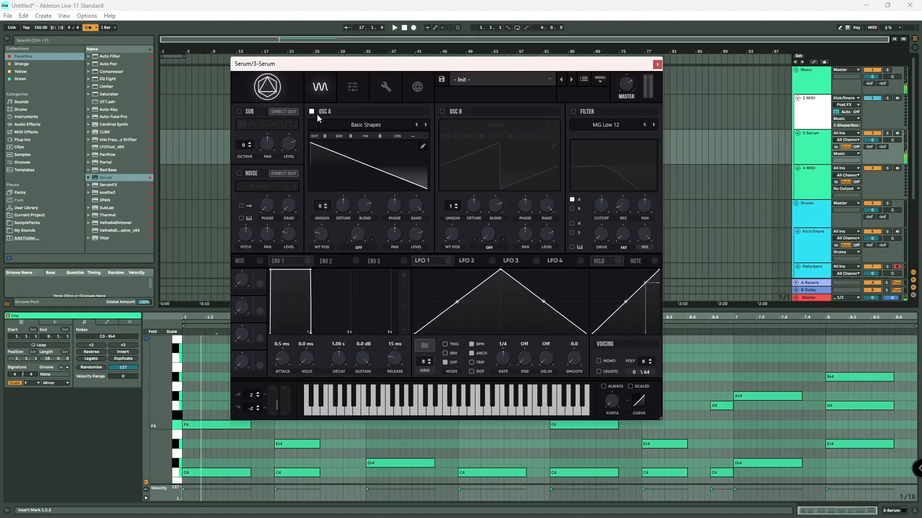
{"action": "left_click_drag", "start_coordinate": [321, 234], "coordinate": [323, 270]}
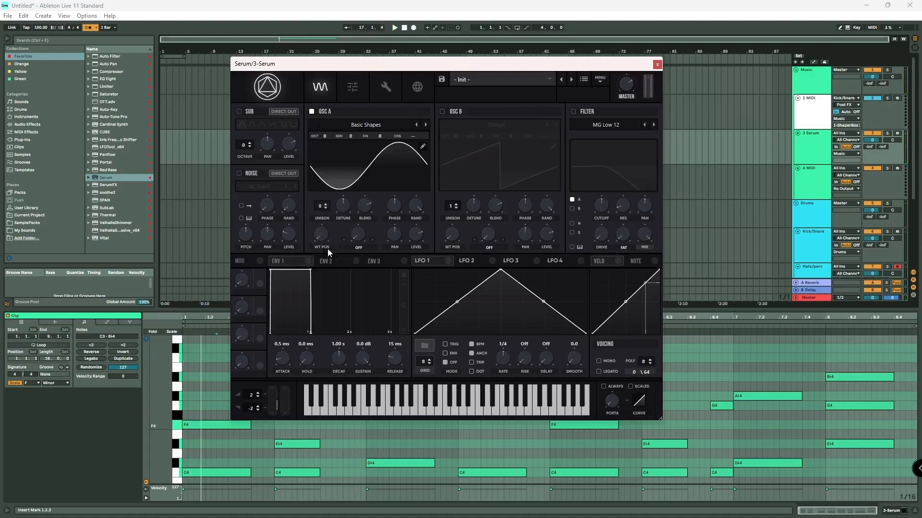
{"action": "left_click_drag", "start_coordinate": [321, 234], "coordinate": [321, 214]}
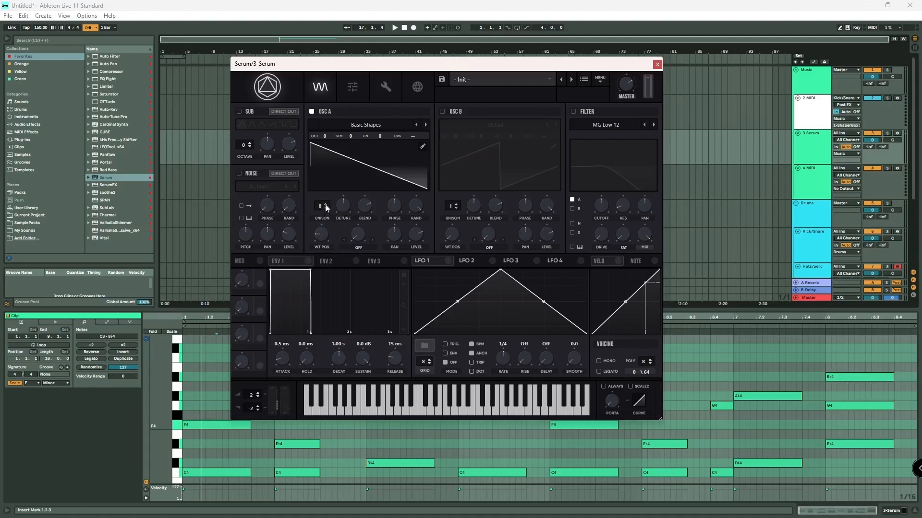
Set oscillator A to 12 unison voices with a detune of 0.15 and audition the chords
{"action": "left_click", "coordinate": [325, 205]}
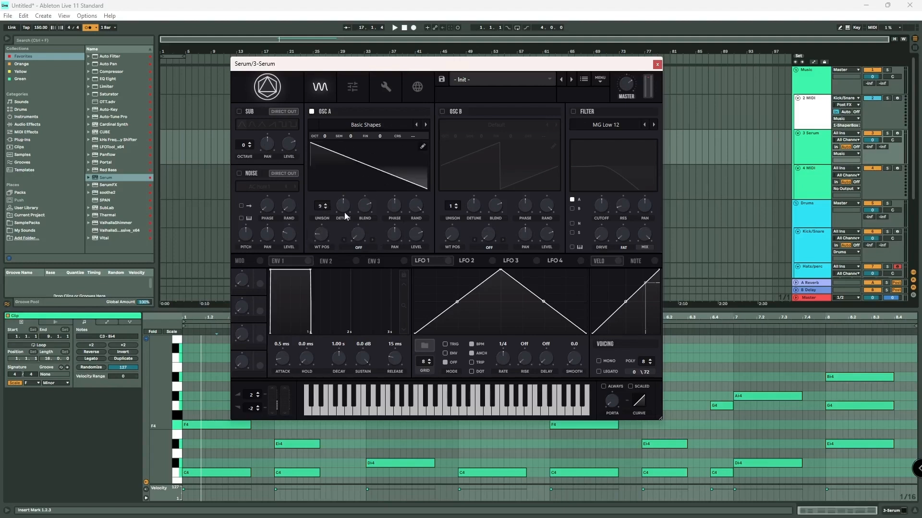
{"action": "mouse_move", "coordinate": [348, 209]}
{"action": "left_mouse_down"}
{"action": "mouse_move", "coordinate": [347, 217]}
{"action": "mouse_move", "coordinate": [346, 210]}
{"action": "left_mouse_up"}
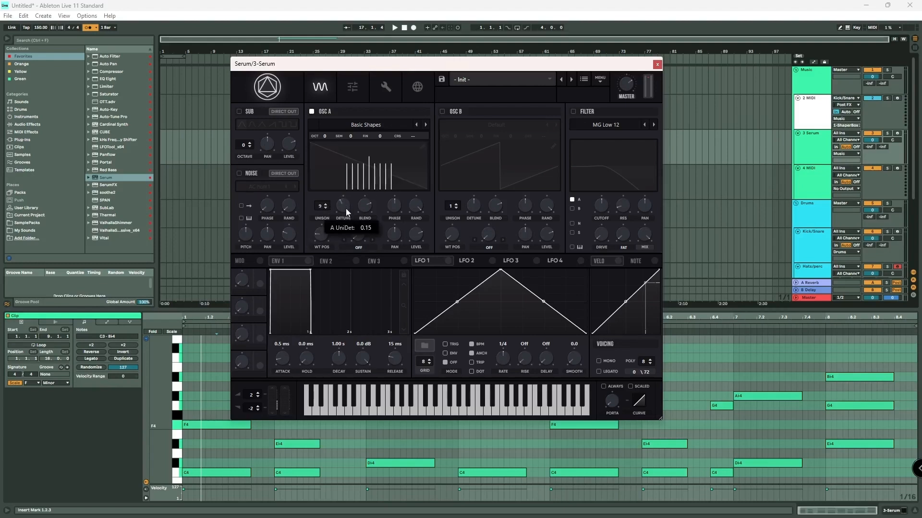
{"action": "key", "text": "space"}
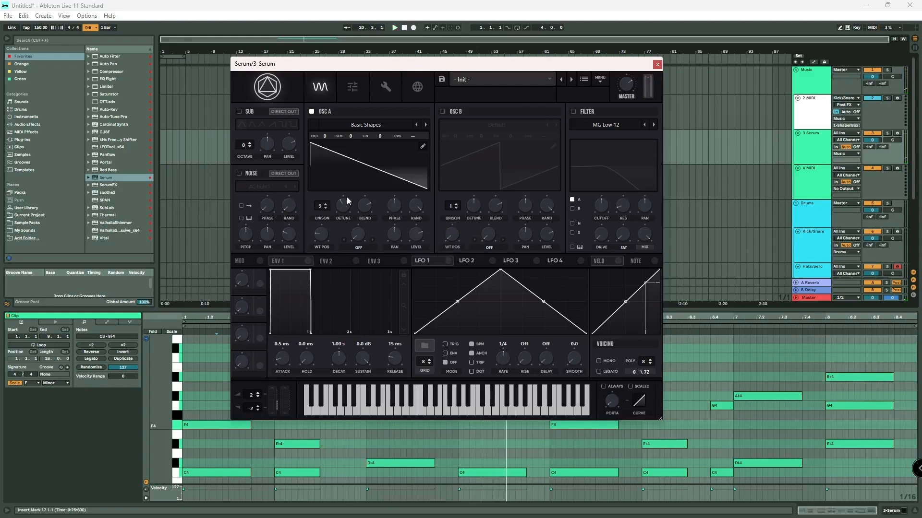
{"action": "mouse_move", "coordinate": [325, 210]}
{"action": "left_mouse_down"}
{"action": "mouse_move", "coordinate": [316, 322]}
{"action": "mouse_move", "coordinate": [333, 194]}
{"action": "left_mouse_up"}
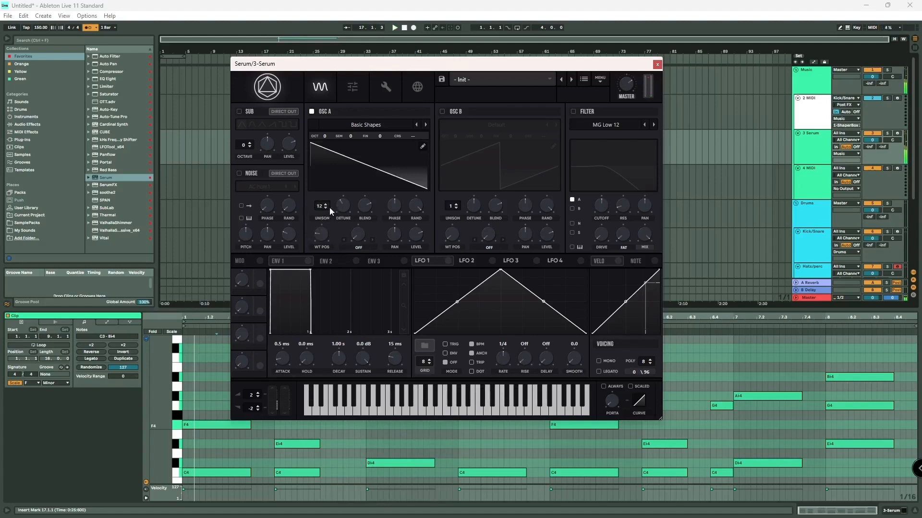
{"action": "key", "text": "space"}
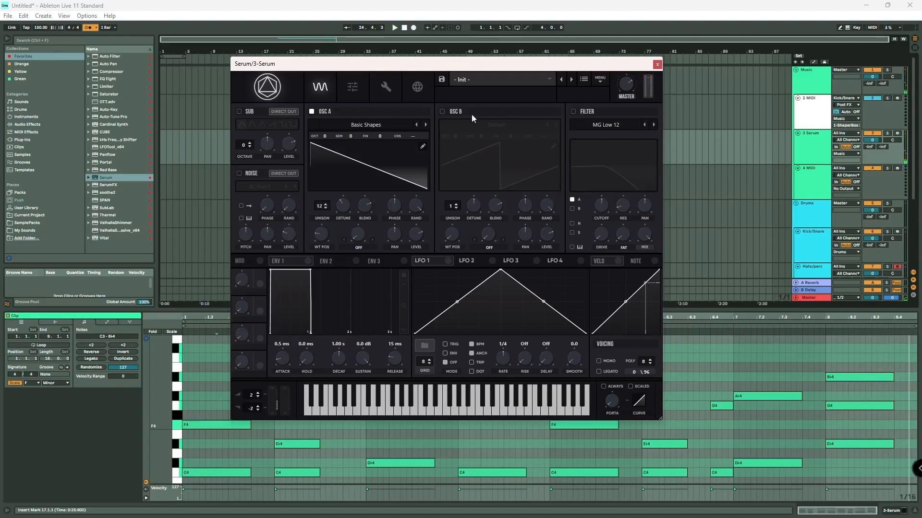
Enable oscillator B and load the analog Basic Shapes wavetable in it
{"action": "left_click", "coordinate": [443, 112]}
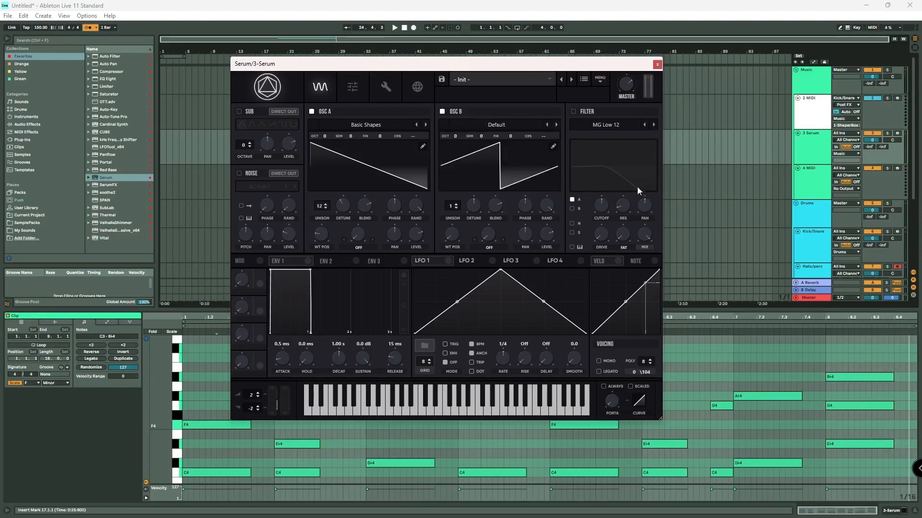
{"action": "left_click", "coordinate": [497, 125]}
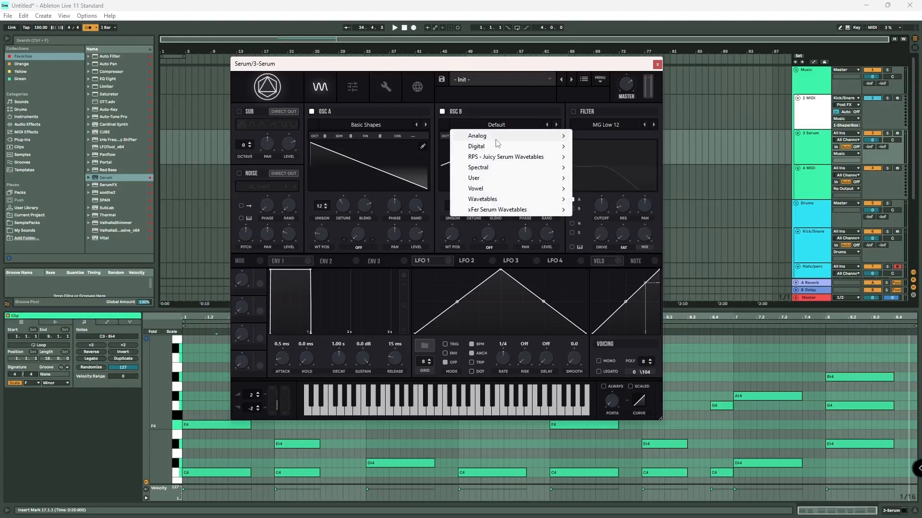
{"action": "mouse_move", "coordinate": [552, 146]}
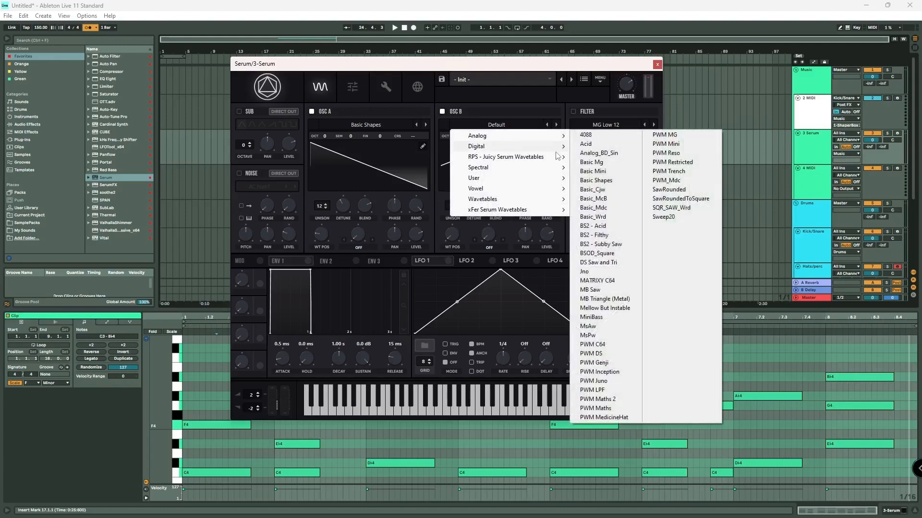
{"action": "left_click", "coordinate": [596, 180]}
Set oscillator B to the sawtooth shape with 16 unison voices, adjust its detune and audition the chords
{"action": "left_click_drag", "start_coordinate": [444, 236], "coordinate": [437, 204]}
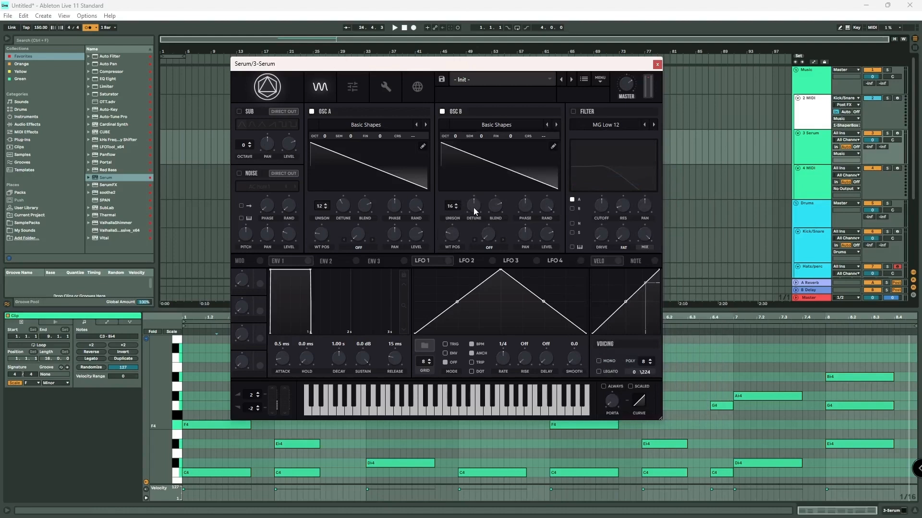
{"action": "mouse_move", "coordinate": [473, 209]}
{"action": "left_click_drag", "start_coordinate": [473, 208], "coordinate": [474, 212]}
{"action": "key", "text": "space"}
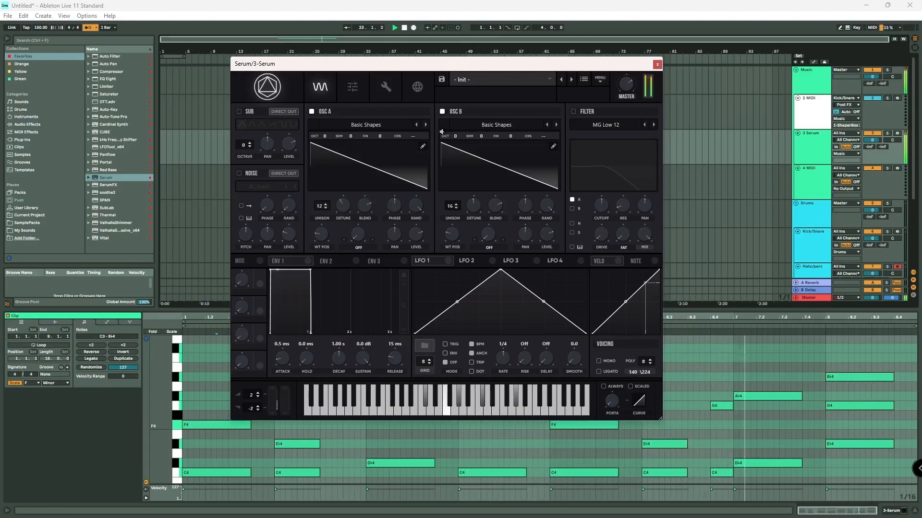
{"action": "left_click", "coordinate": [88, 28]}
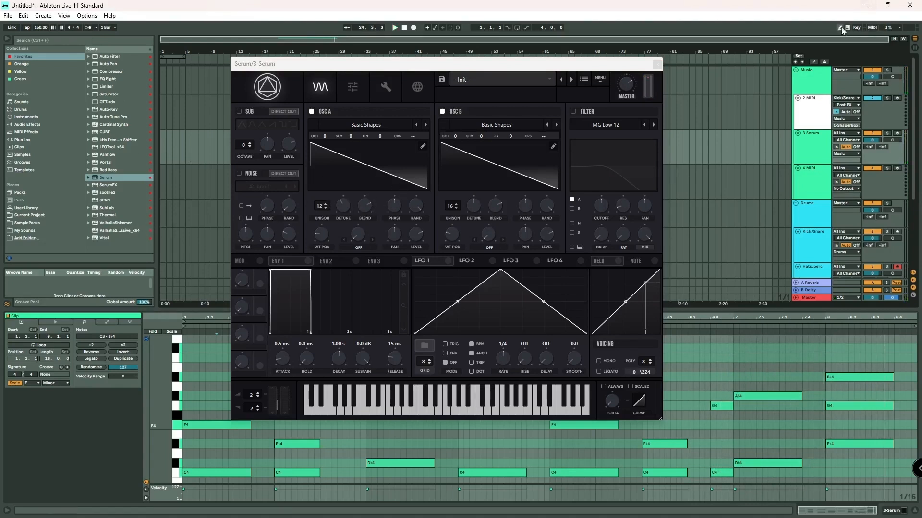
Enable the filter as MG Low 24, route both oscillators through it and raise its cutoff
{"action": "left_click_drag", "start_coordinate": [579, 62], "coordinate": [472, 373]}
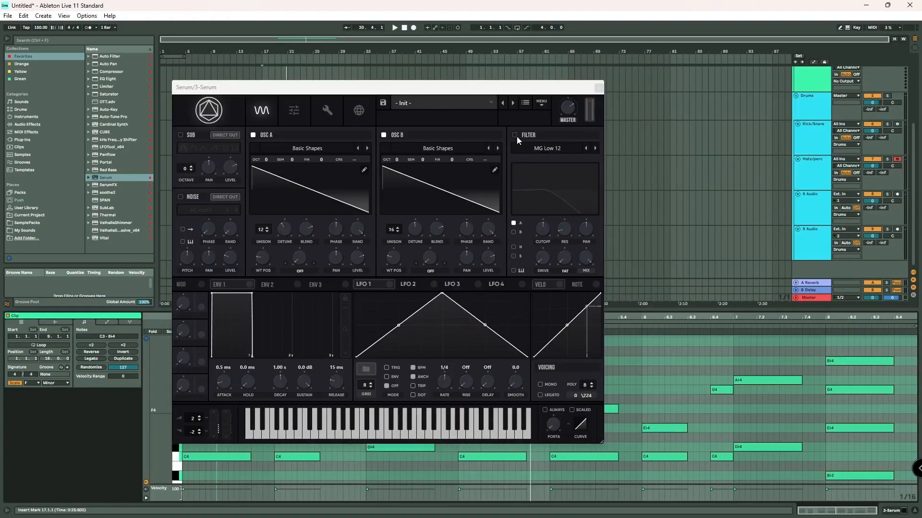
{"action": "left_click", "coordinate": [513, 135]}
{"action": "left_click", "coordinate": [595, 149]}
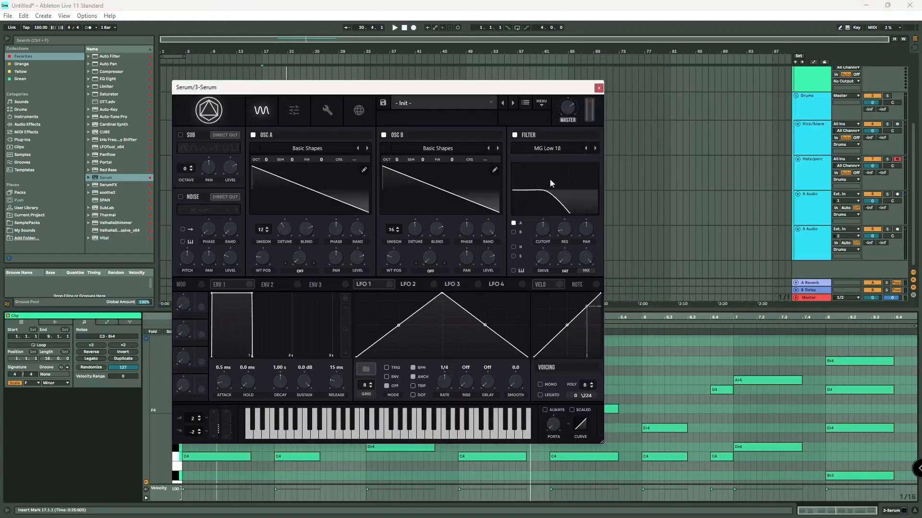
{"action": "left_click_drag", "start_coordinate": [542, 230], "coordinate": [549, 211]}
{"action": "key", "text": "space"}
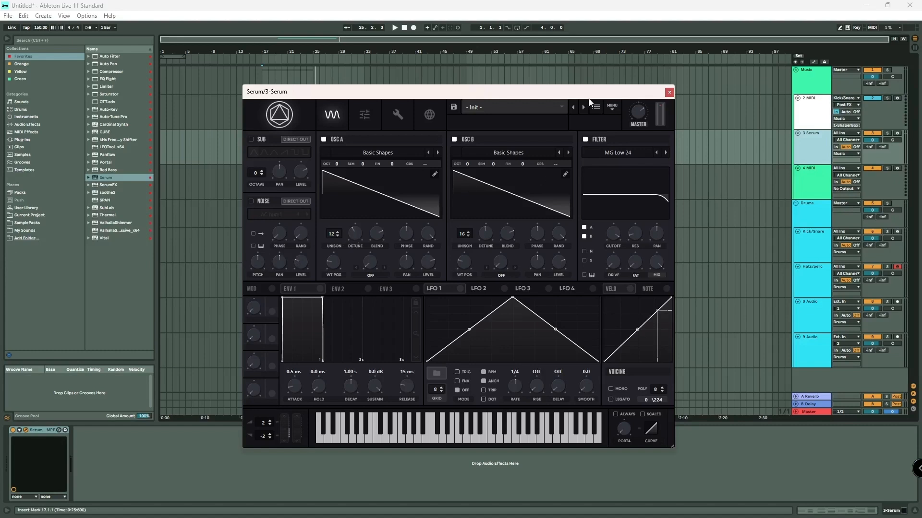
Enable the noise oscillator and load the analog BrightWhite noise
{"action": "left_click", "coordinate": [251, 200]}
{"action": "left_click", "coordinate": [276, 215]}
{"action": "mouse_move", "coordinate": [292, 226]}
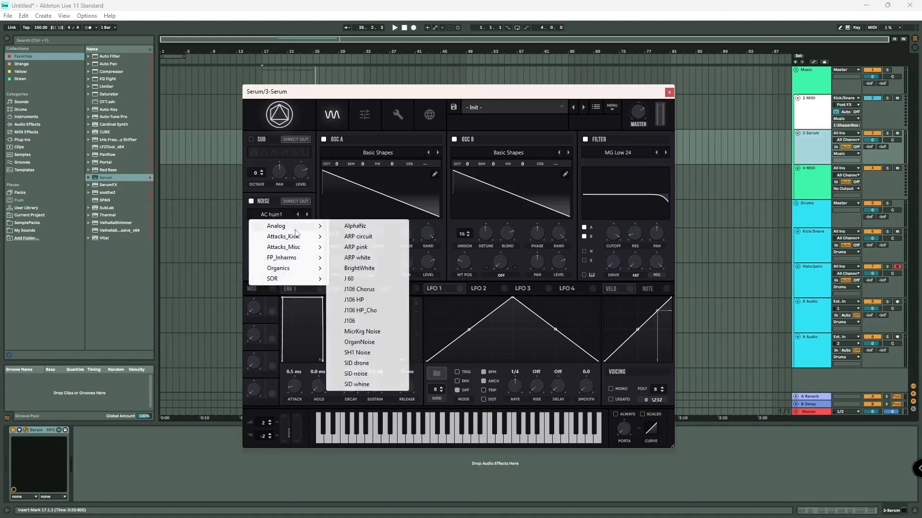
{"action": "left_click", "coordinate": [374, 268]}
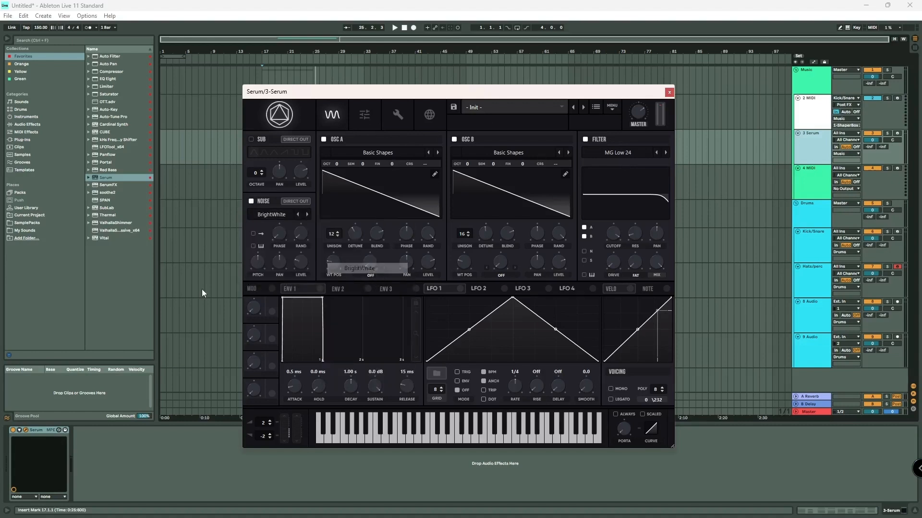
Set the noise pitch to 73% and lower the noise level while the chords play
{"action": "mouse_move", "coordinate": [251, 263]}
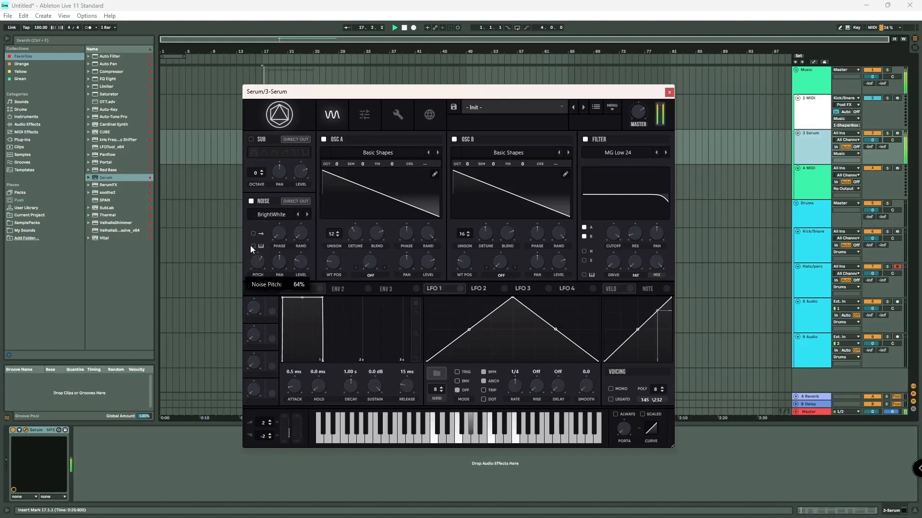
{"action": "left_click_drag", "start_coordinate": [301, 263], "coordinate": [304, 283]}
{"action": "left_click_drag", "start_coordinate": [258, 264], "coordinate": [261, 249]}
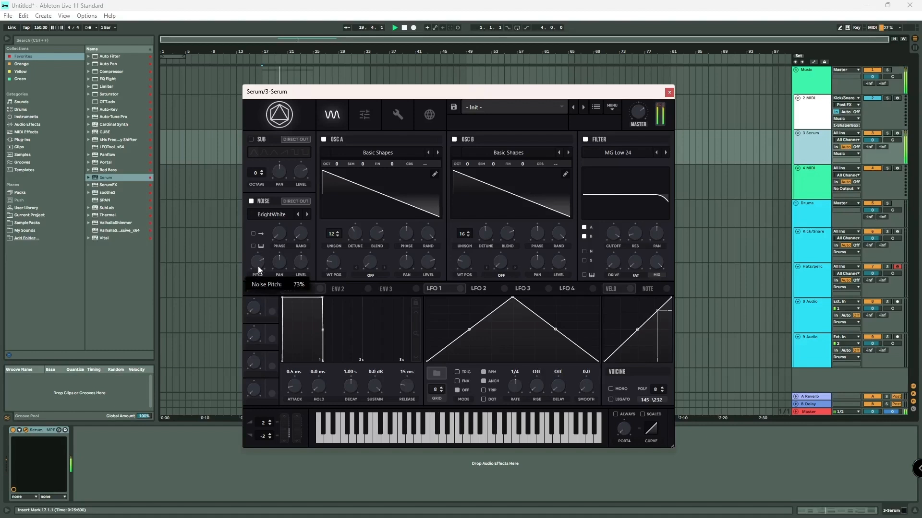
{"action": "left_click_drag", "start_coordinate": [304, 261], "coordinate": [296, 296]}
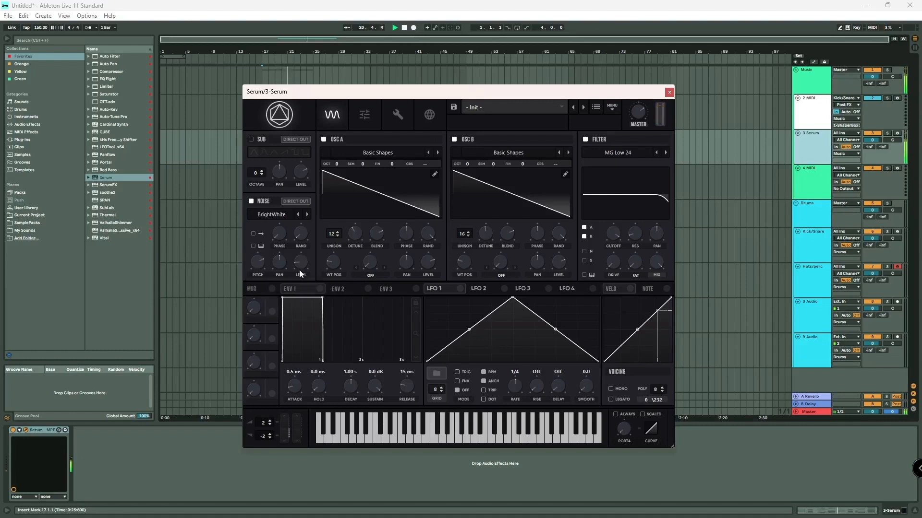
Route the noise oscillator through the filter and set the noise level to 35%
{"action": "left_click", "coordinate": [583, 260]}
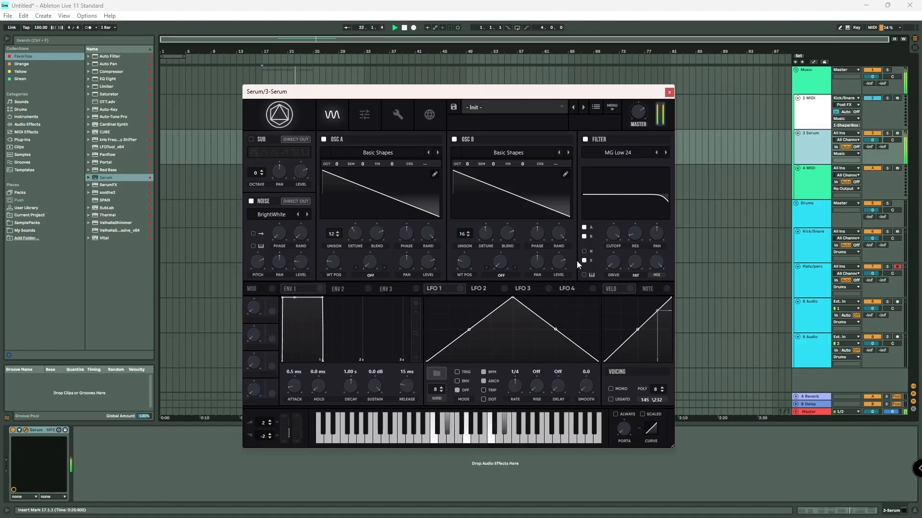
{"action": "left_click", "coordinate": [584, 251]}
{"action": "left_click_drag", "start_coordinate": [303, 264], "coordinate": [303, 249]}
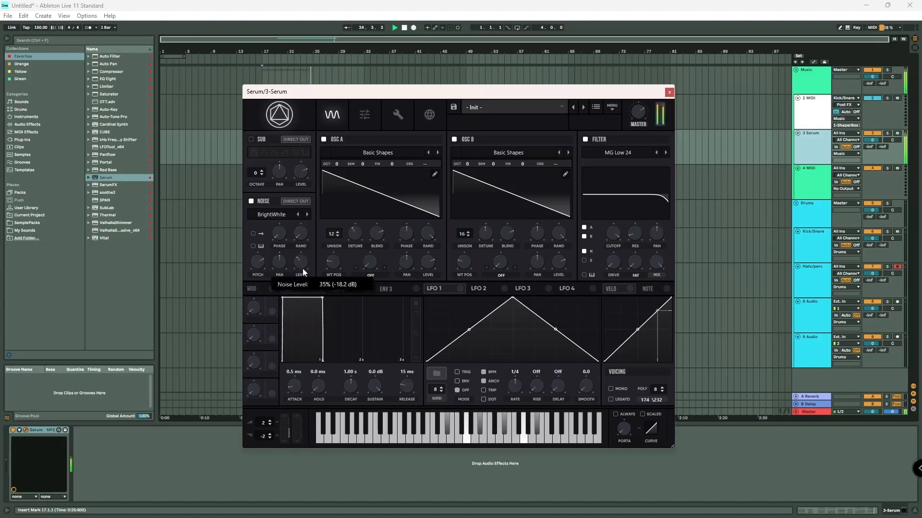
Fine-tune the noise oscillator's level while the chords play and stop playback
{"action": "left_click_drag", "start_coordinate": [301, 263], "coordinate": [300, 269]}
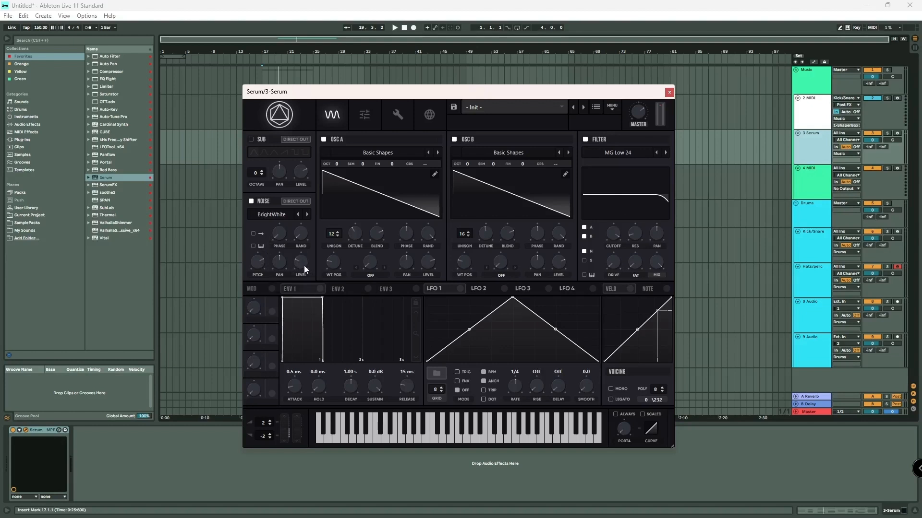
{"action": "key", "text": "space"}
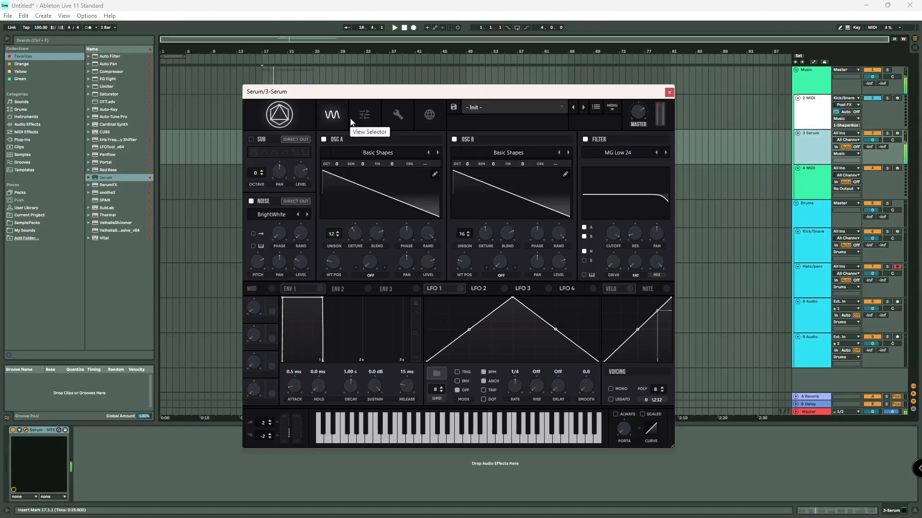
Enable Serum's Distortion effect as SoftClip, raise its drive and set its mix to 74% while the chords play
{"action": "left_click", "coordinate": [364, 115]}
{"action": "left_click", "coordinate": [253, 155]}
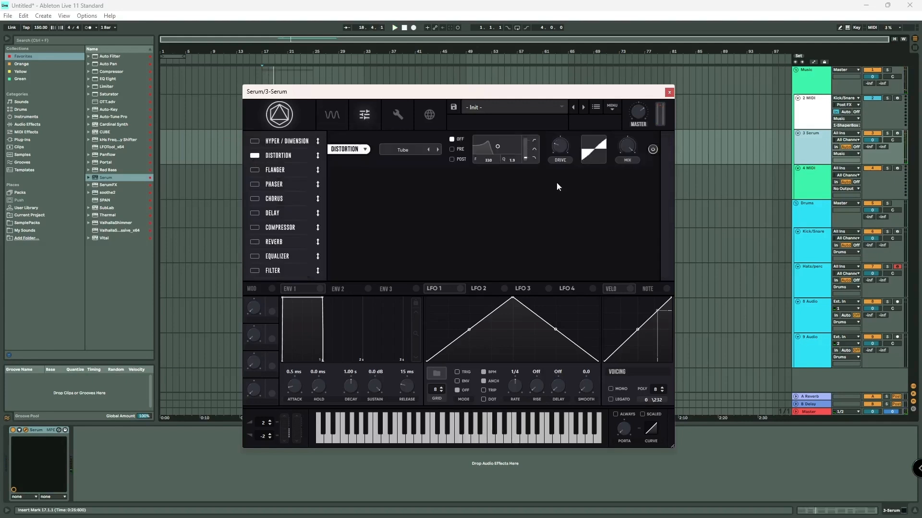
{"action": "left_click", "coordinate": [437, 150]}
{"action": "left_click_drag", "start_coordinate": [552, 148], "coordinate": [577, 118]}
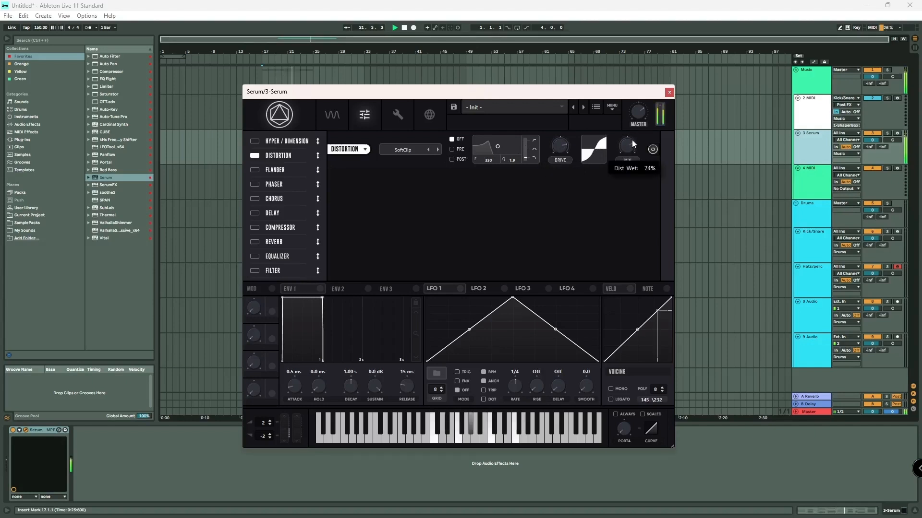
{"action": "mouse_move", "coordinate": [566, 147]}
{"action": "left_mouse_down"}
{"action": "mouse_move", "coordinate": [565, 158]}
{"action": "mouse_move", "coordinate": [568, 143]}
{"action": "left_mouse_up"}
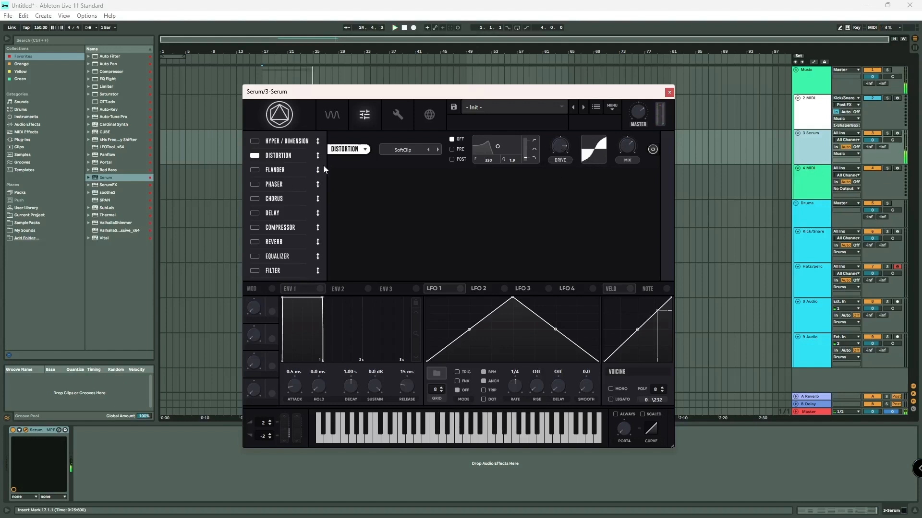
Move Distortion to the start of the effects chain and enable Chorus with its mix at 20%
{"action": "left_click_drag", "start_coordinate": [293, 155], "coordinate": [293, 152]}
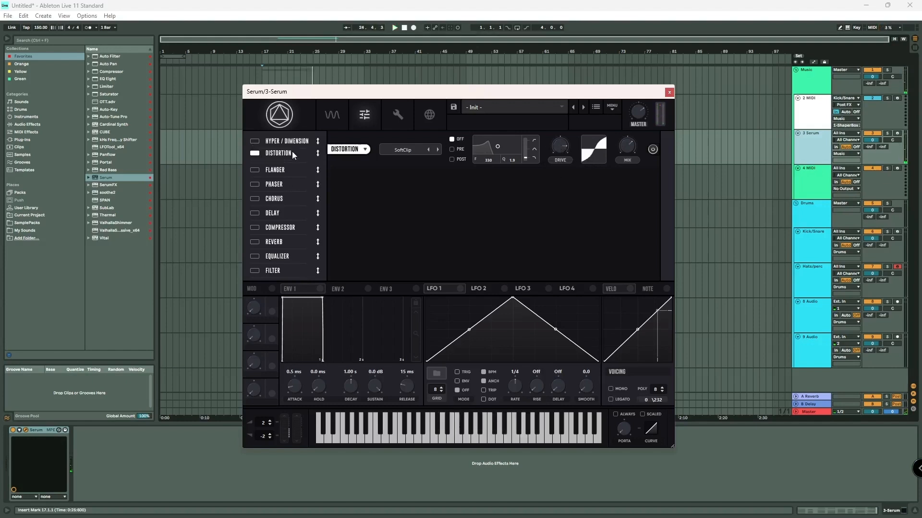
{"action": "left_click", "coordinate": [254, 199]}
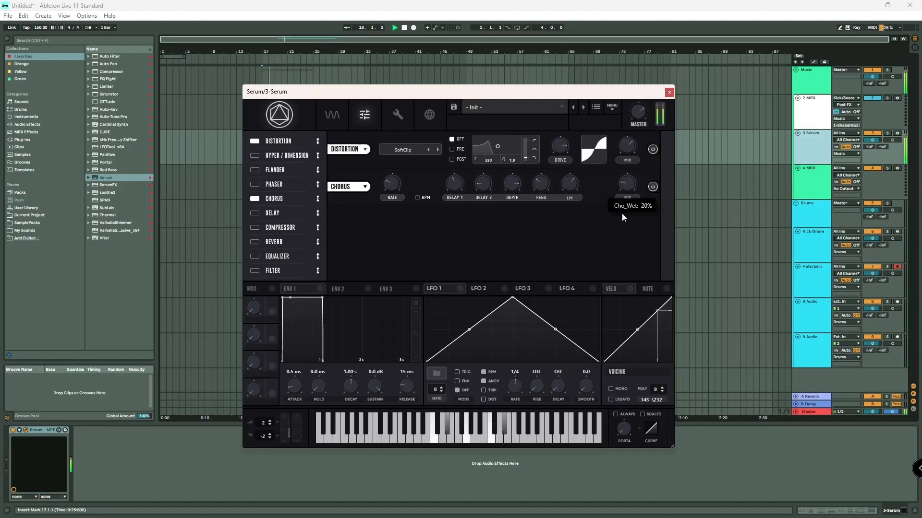
Enable Serum's Compressor effect in multiband mode
{"action": "left_click", "coordinate": [254, 227]}
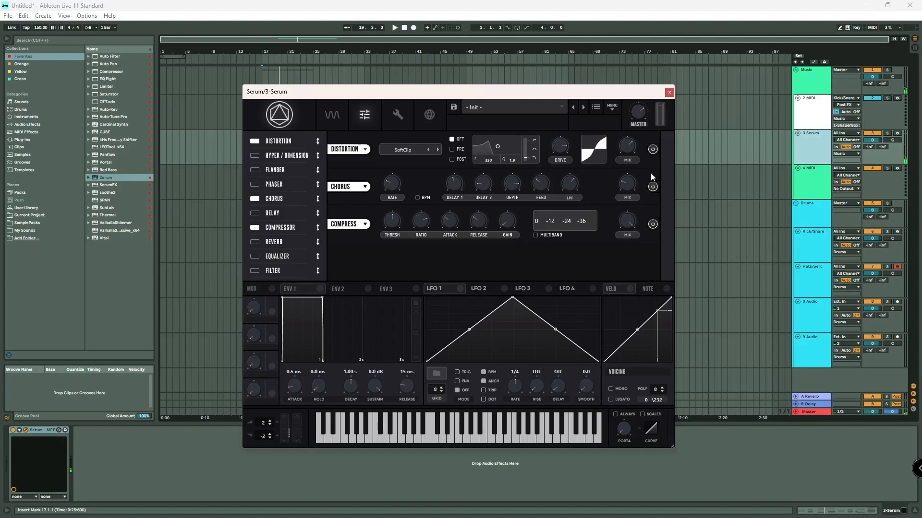
{"action": "left_click", "coordinate": [535, 236]}
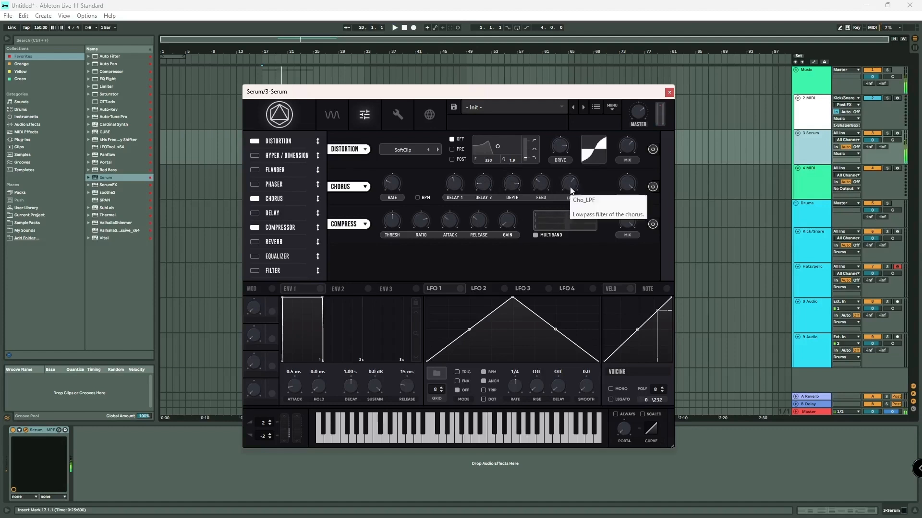
Adjust the chorus low-pass filter and set its mix to 23%, and lower the compressor's mix while the chords play
{"action": "key", "text": "space"}
{"action": "left_click_drag", "start_coordinate": [597, 114], "coordinate": [570, 187]}
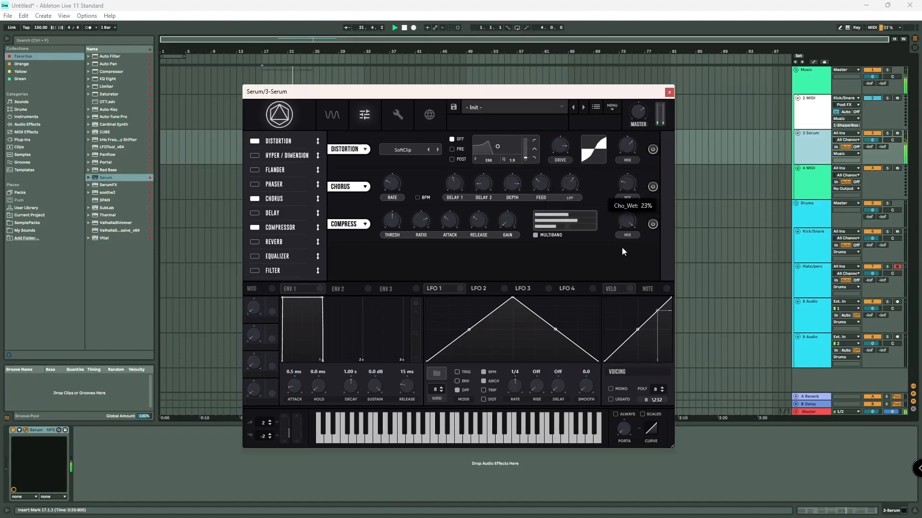
{"action": "mouse_move", "coordinate": [617, 179]}
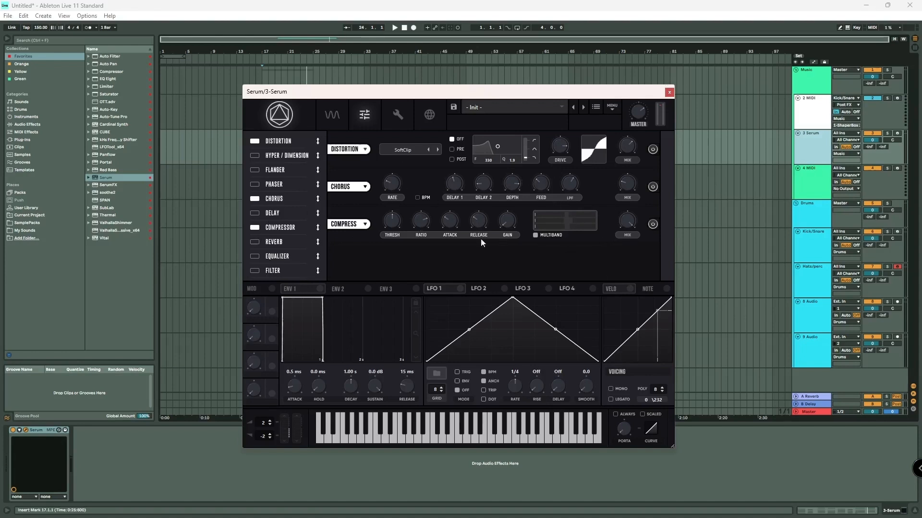
{"action": "left_click_drag", "start_coordinate": [632, 225], "coordinate": [615, 253]}
Enable Serum's Equalizer, switch its low band to the low-cut shape and adjust that band's frequency and Q
{"action": "left_click", "coordinate": [254, 256]}
{"action": "left_click", "coordinate": [465, 272]}
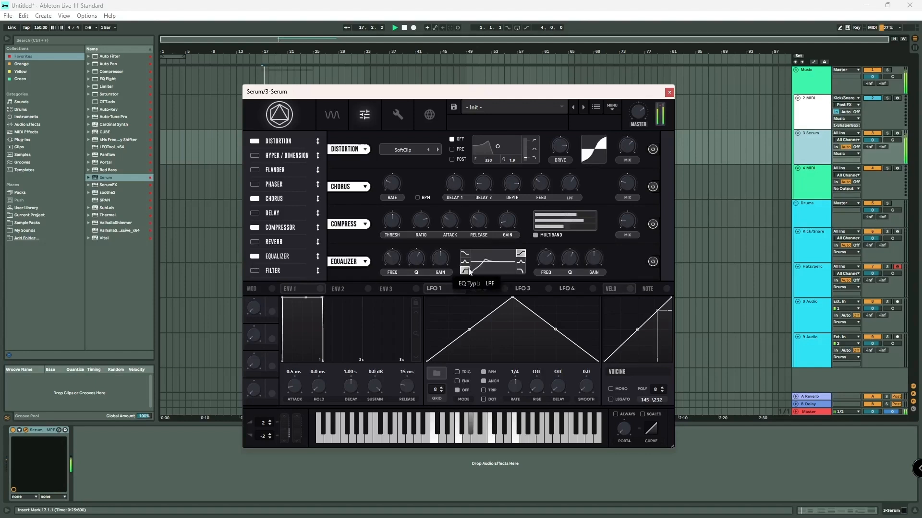
{"action": "left_click_drag", "start_coordinate": [419, 259], "coordinate": [390, 260]}
{"action": "key", "text": "space"}
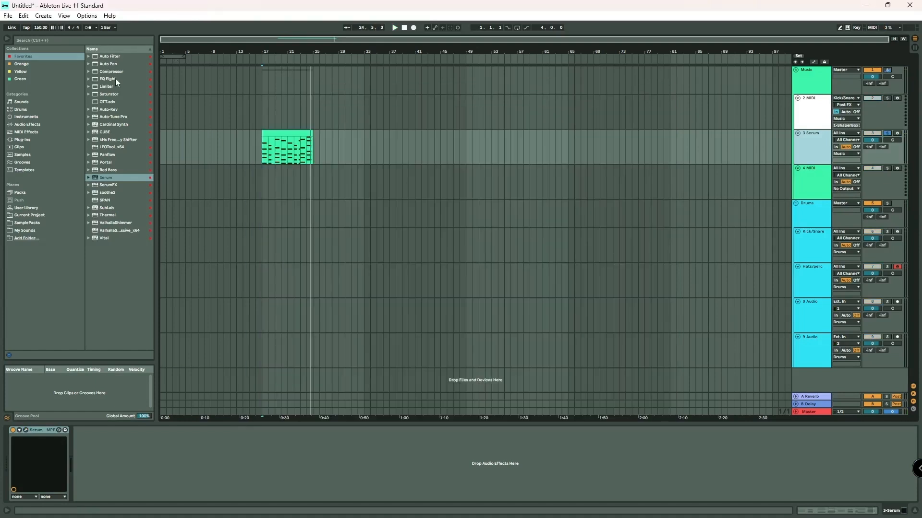
{"action": "left_click_drag", "start_coordinate": [116, 79], "coordinate": [210, 466]}
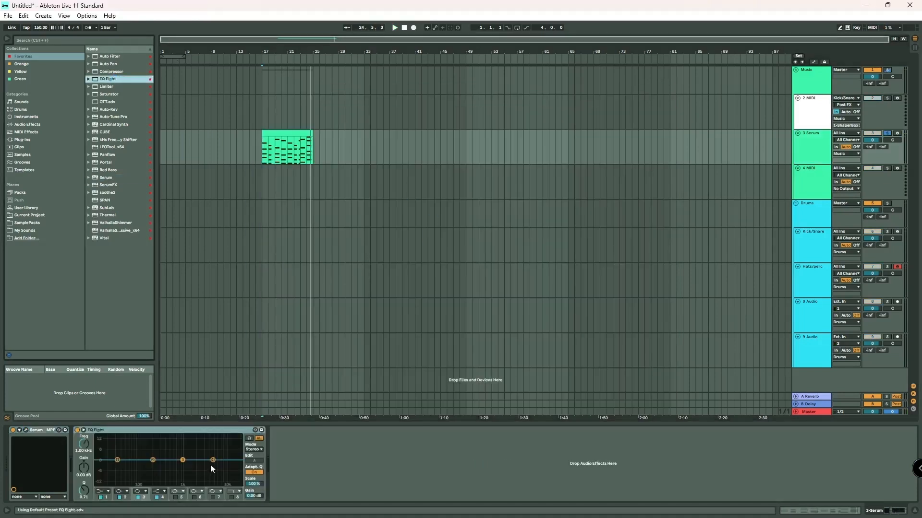
{"action": "right_click", "coordinate": [146, 434]}
{"action": "left_click", "coordinate": [120, 332]}
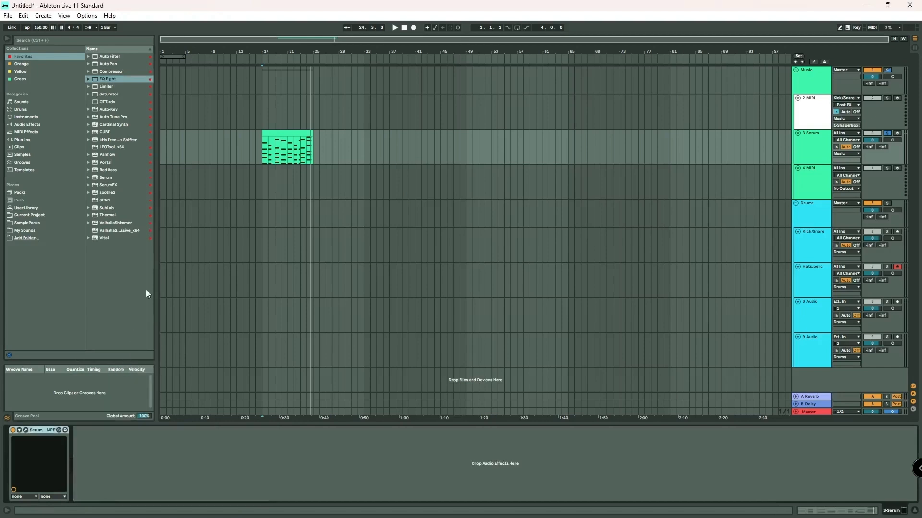
Add the OTT preset after Serum and set its amount to 10% while comparing settings during playback
{"action": "double_click", "coordinate": [111, 102]}
{"action": "key", "text": "space"}
{"action": "left_click_drag", "start_coordinate": [254, 490], "coordinate": [254, 502]}
{"action": "left_click_drag", "start_coordinate": [254, 490], "coordinate": [254, 442]}
{"action": "key", "text": "space"}
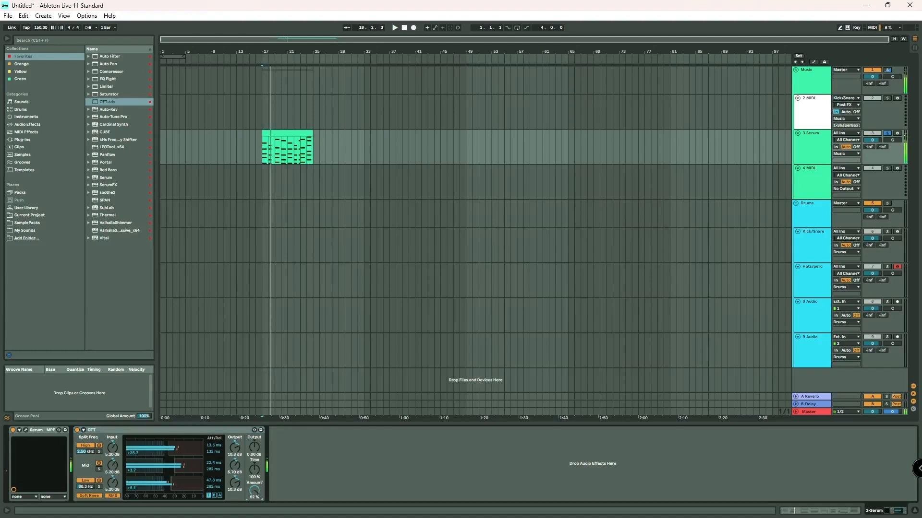
{"action": "key", "text": "space"}
{"action": "mouse_move", "coordinate": [254, 491]}
{"action": "left_mouse_down"}
{"action": "mouse_move", "coordinate": [254, 500]}
{"action": "mouse_move", "coordinate": [254, 492]}
{"action": "left_mouse_up"}
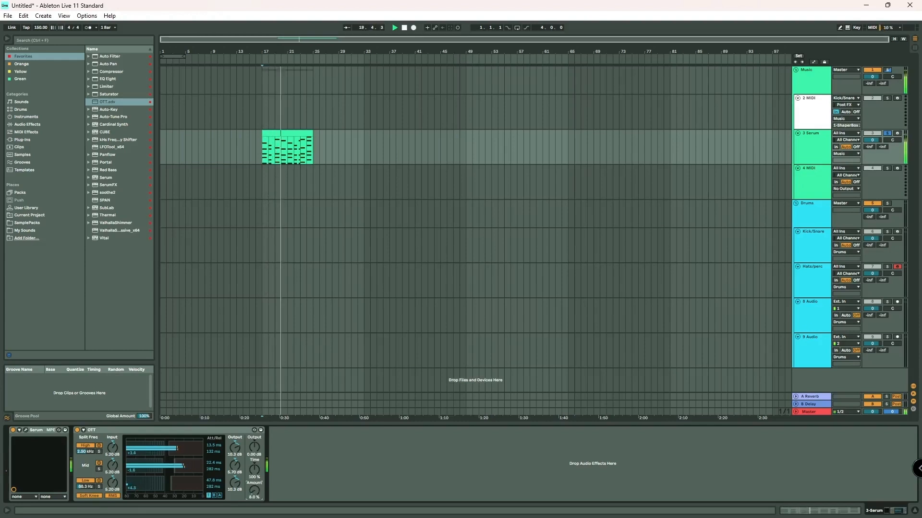
Add EQ Eight after OTT and set its first band as a low cut at about 637 Hz
{"action": "left_click", "coordinate": [116, 79]}
{"action": "double_click", "coordinate": [115, 79]}
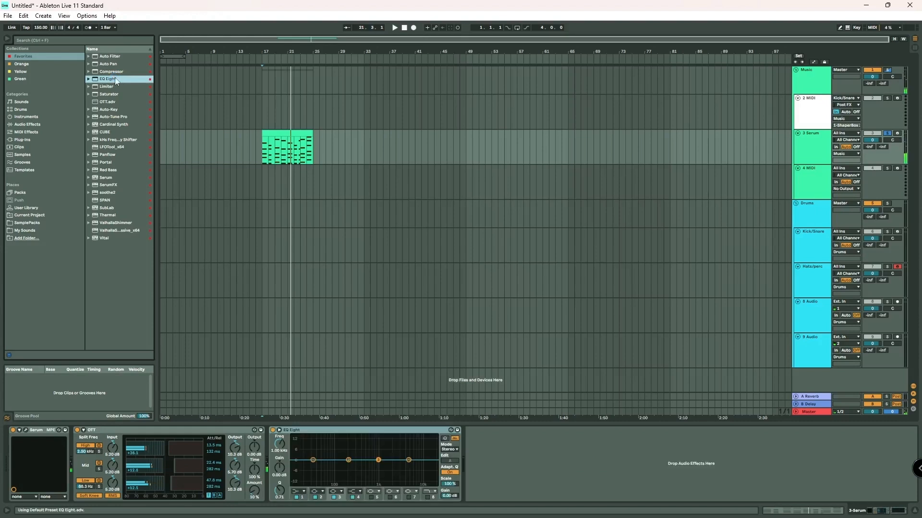
{"action": "left_click", "coordinate": [298, 492]}
{"action": "left_click", "coordinate": [299, 444]}
{"action": "key", "text": "space"}
{"action": "left_click_drag", "start_coordinate": [279, 444], "coordinate": [280, 416]}
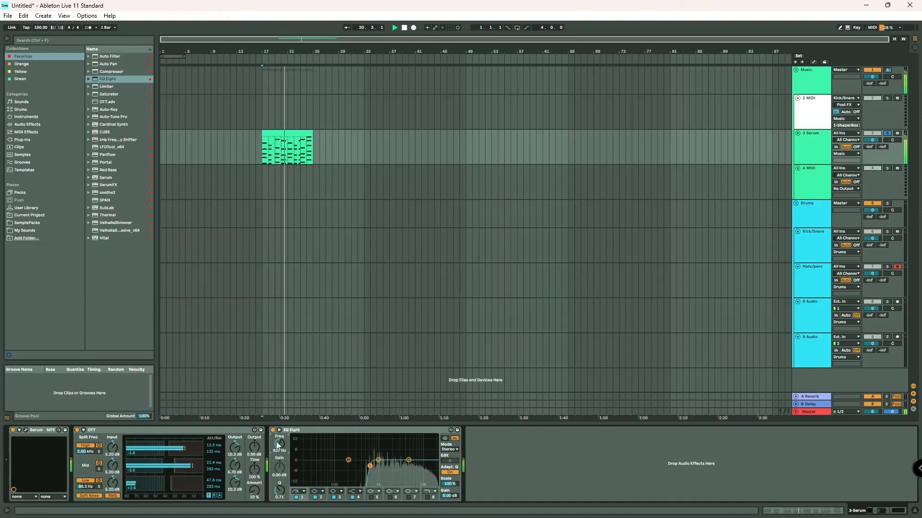
Boost EQ Eight's band 4 near 4.84 kHz and cut band 3 by about 3.6 dB near 1.7 kHz
{"action": "left_click_drag", "start_coordinate": [409, 460], "coordinate": [407, 454]}
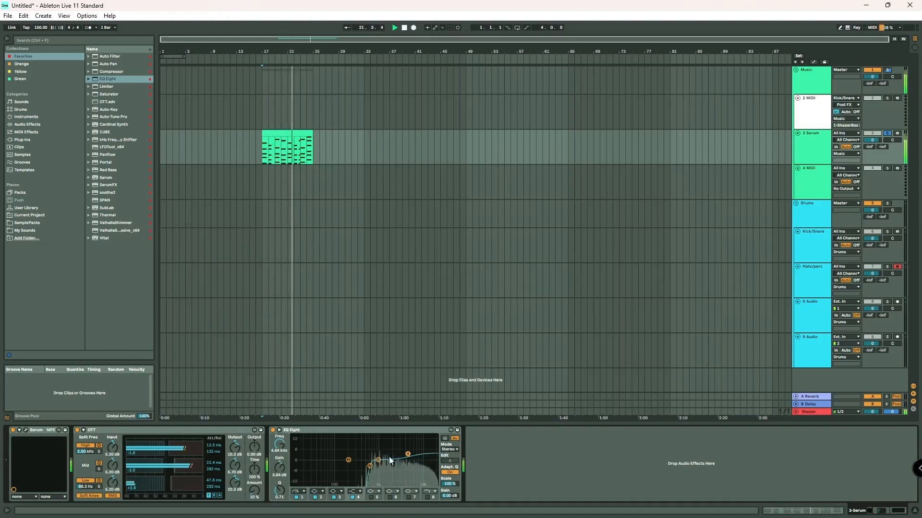
{"action": "left_click_drag", "start_coordinate": [382, 461], "coordinate": [389, 467]}
{"action": "left_click", "coordinate": [370, 466]}
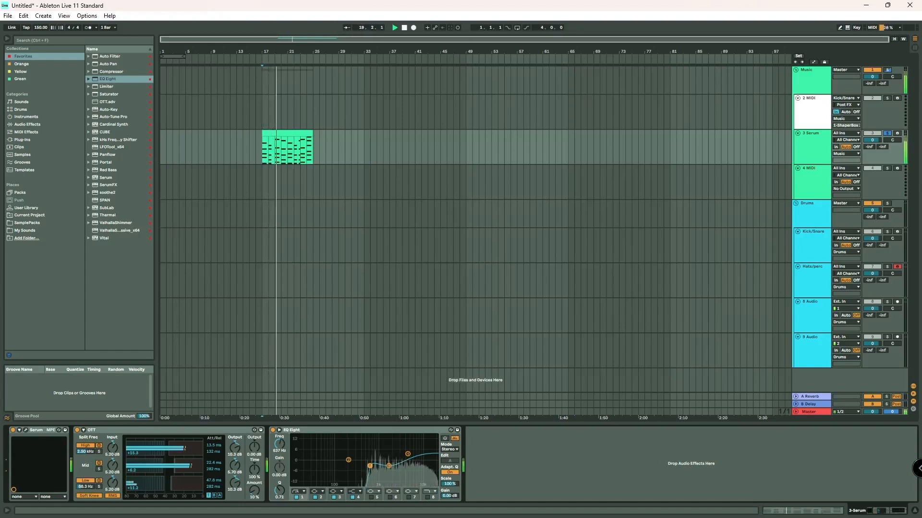
{"action": "left_click", "coordinate": [388, 466]}
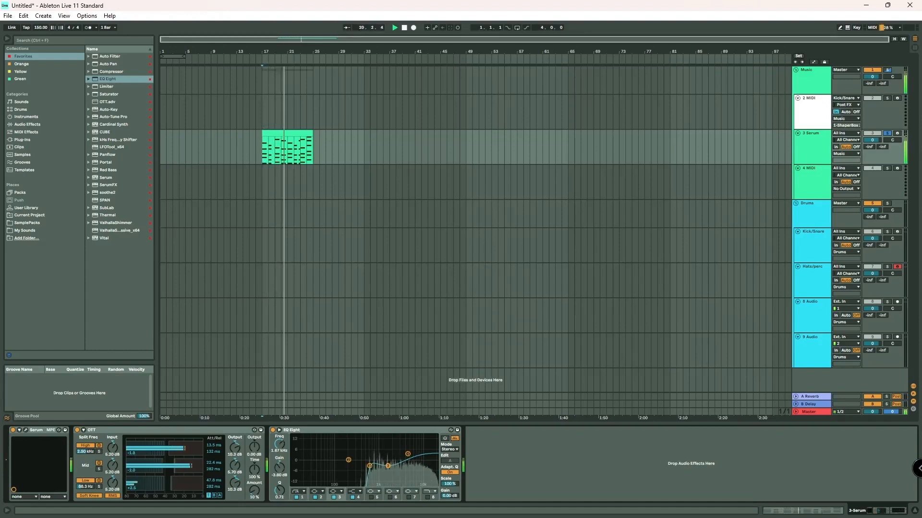
{"action": "left_click", "coordinate": [408, 455]}
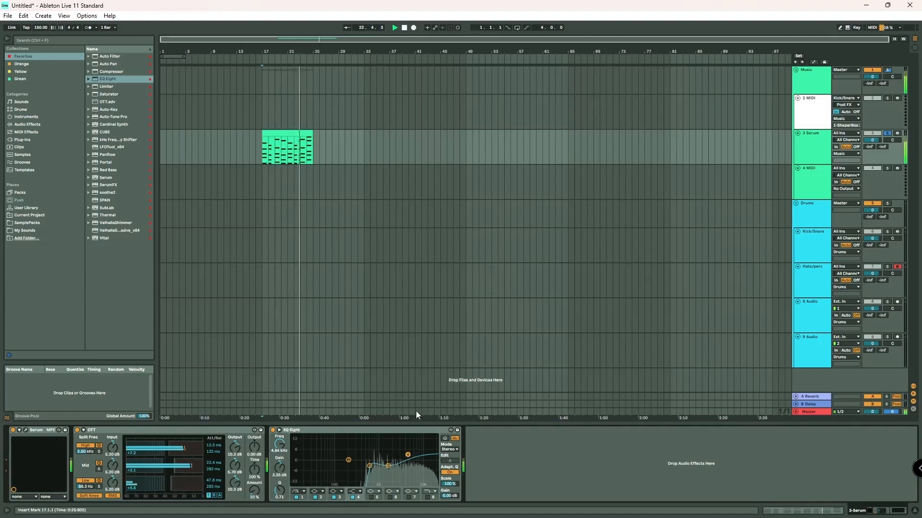
Put the Serum track in a new group and duplicate the track inside it
{"action": "right_click", "coordinate": [813, 153]}
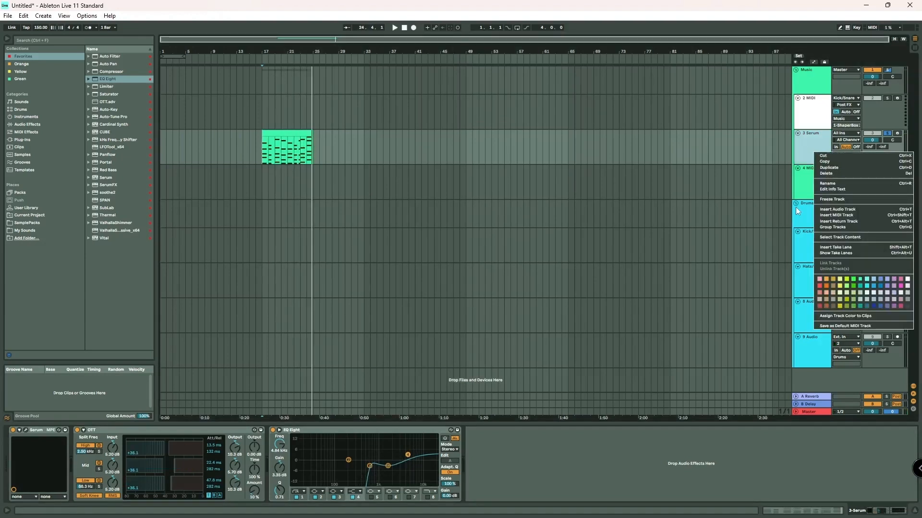
{"action": "left_click", "coordinate": [834, 226]}
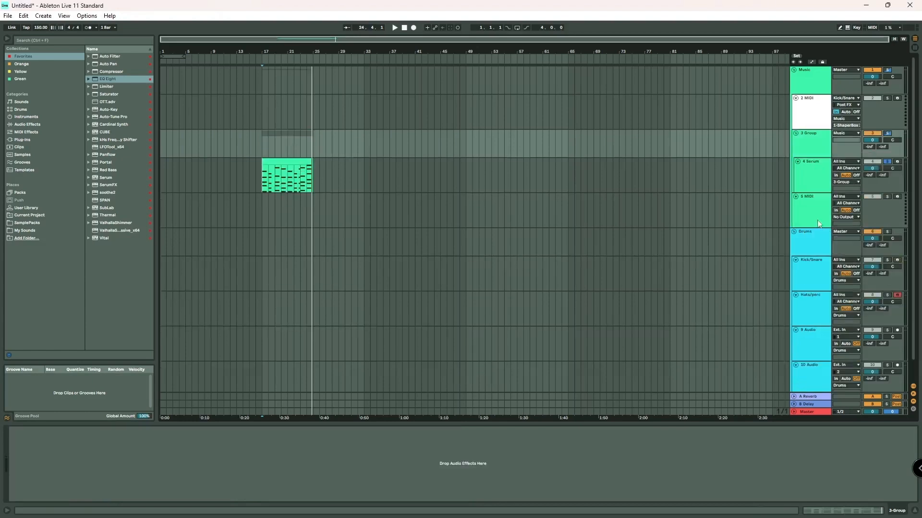
{"action": "right_click", "coordinate": [813, 179]}
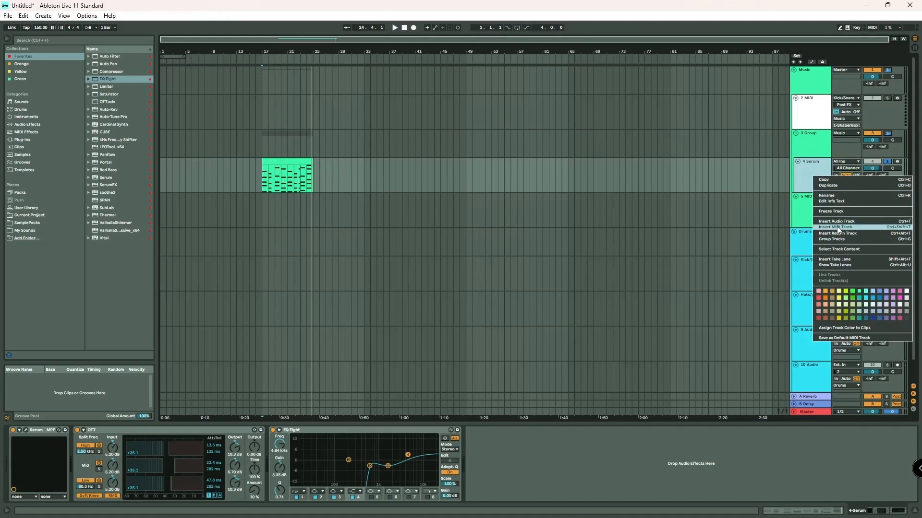
{"action": "left_click", "coordinate": [838, 186]}
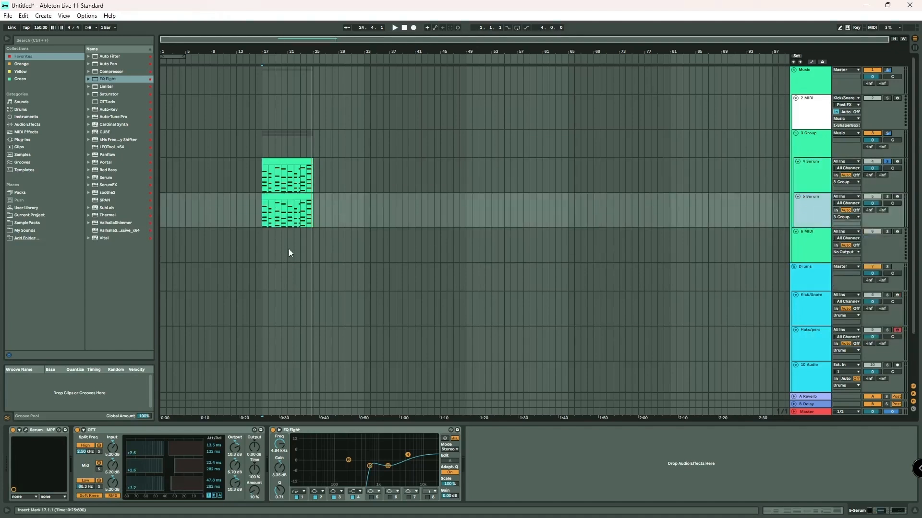
Delete EQ Eight and switch off OTT on the duplicated Serum track
{"action": "left_click", "coordinate": [808, 175]}
{"action": "left_click", "coordinate": [804, 206]}
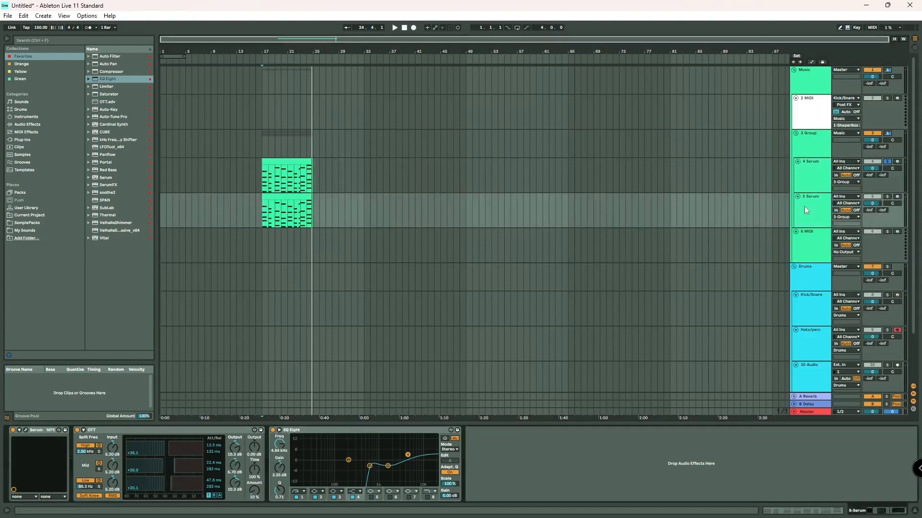
{"action": "left_click", "coordinate": [273, 430]}
{"action": "right_click", "coordinate": [312, 430]}
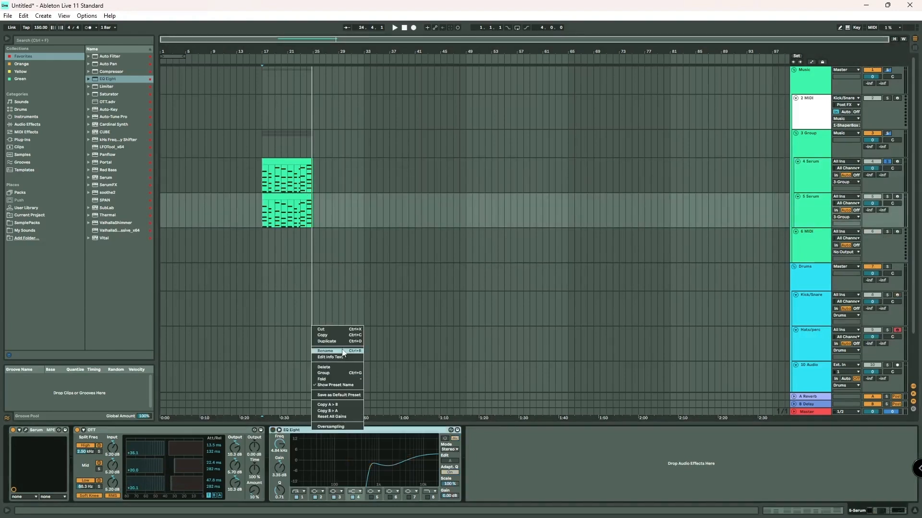
{"action": "left_click", "coordinate": [332, 368]}
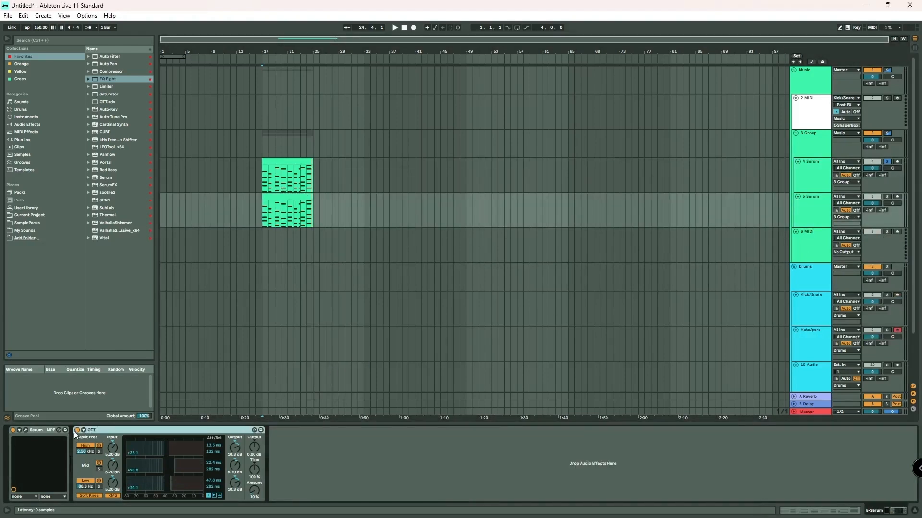
{"action": "left_click", "coordinate": [78, 430]}
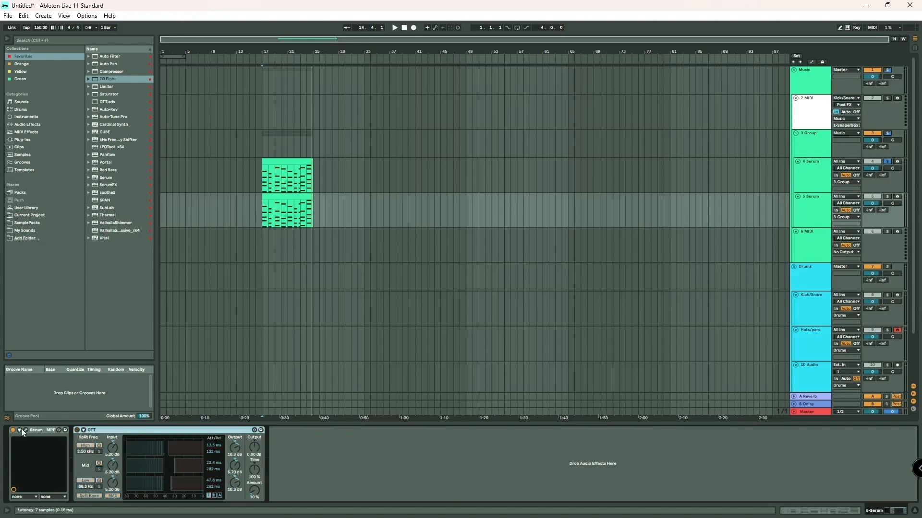
Open Serum on the duplicated track and solo that track for playback
{"action": "left_click", "coordinate": [26, 430]}
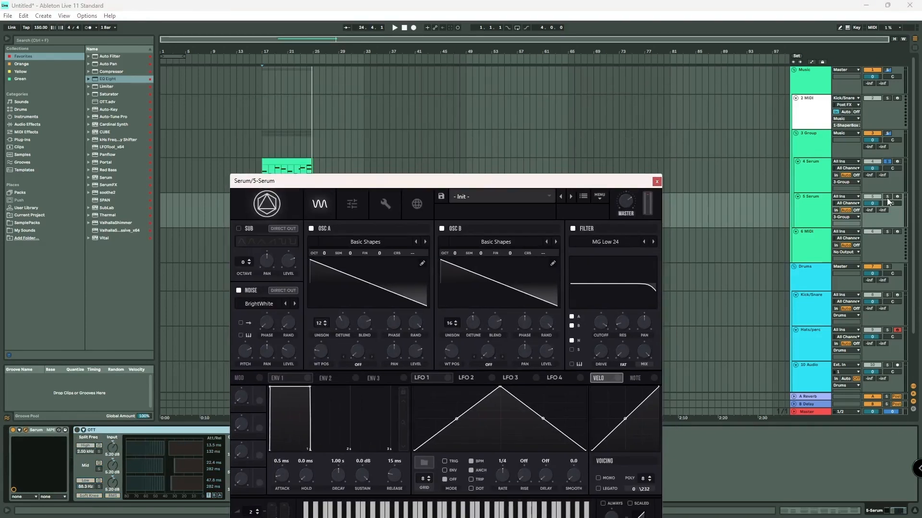
{"action": "left_click", "coordinate": [887, 197]}
{"action": "key", "text": "space"}
{"action": "left_click_drag", "start_coordinate": [558, 184], "coordinate": [626, 97]}
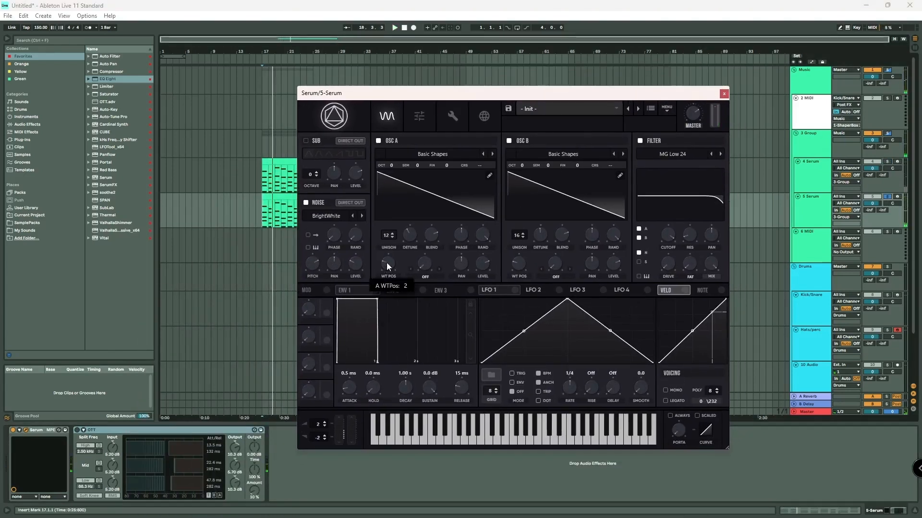
Change the duplicate's oscillator A to the triangle wave and set its octave to -1
{"action": "left_click_drag", "start_coordinate": [387, 260], "coordinate": [388, 257]}
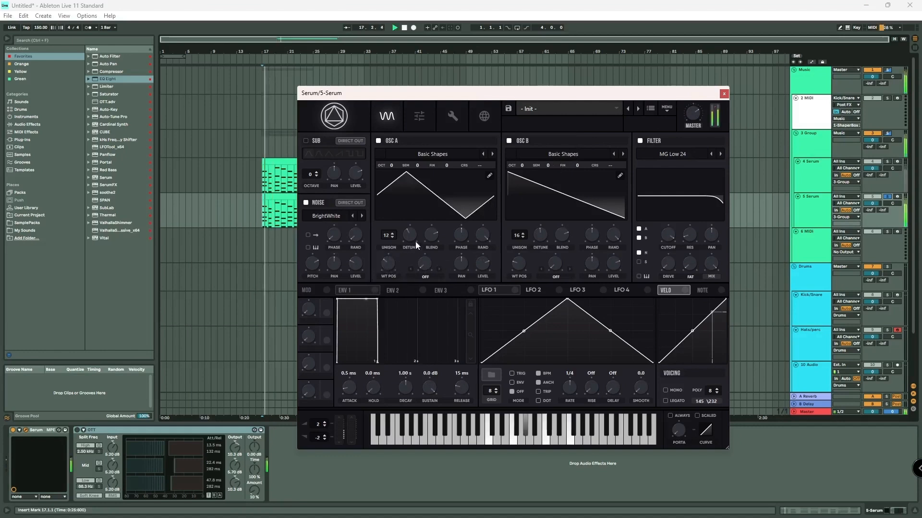
{"action": "left_click_drag", "start_coordinate": [392, 168], "coordinate": [392, 178]}
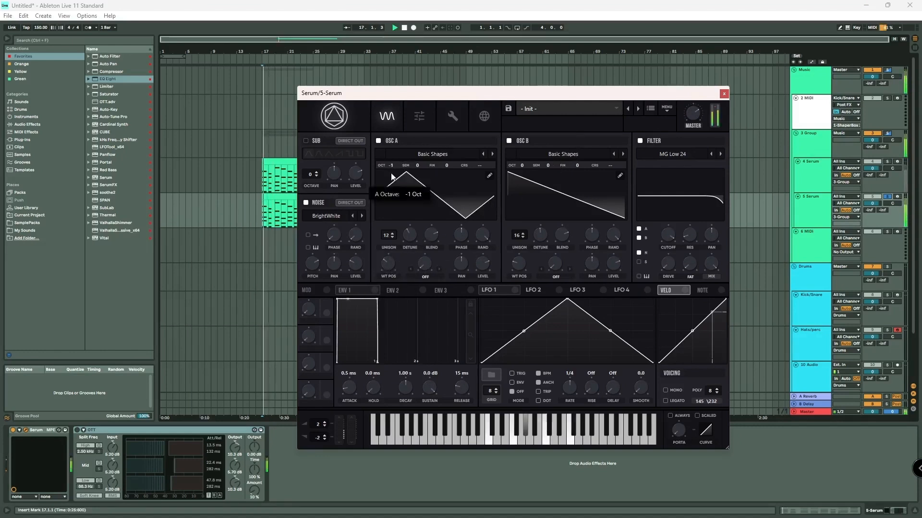
Set oscillator B's octave to -1, change its wavetable position to the square wave, and play the clip
{"action": "left_click_drag", "start_coordinate": [522, 165], "coordinate": [520, 180]}
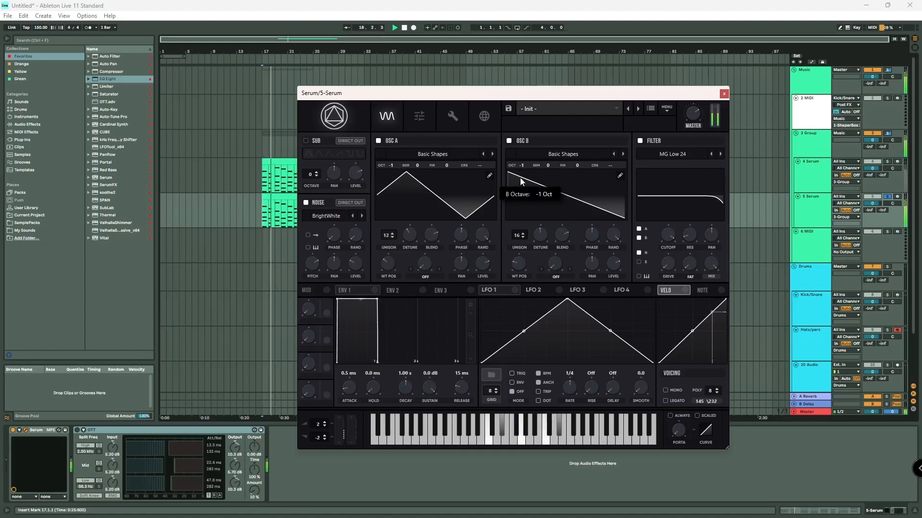
{"action": "left_click_drag", "start_coordinate": [523, 260], "coordinate": [525, 238]}
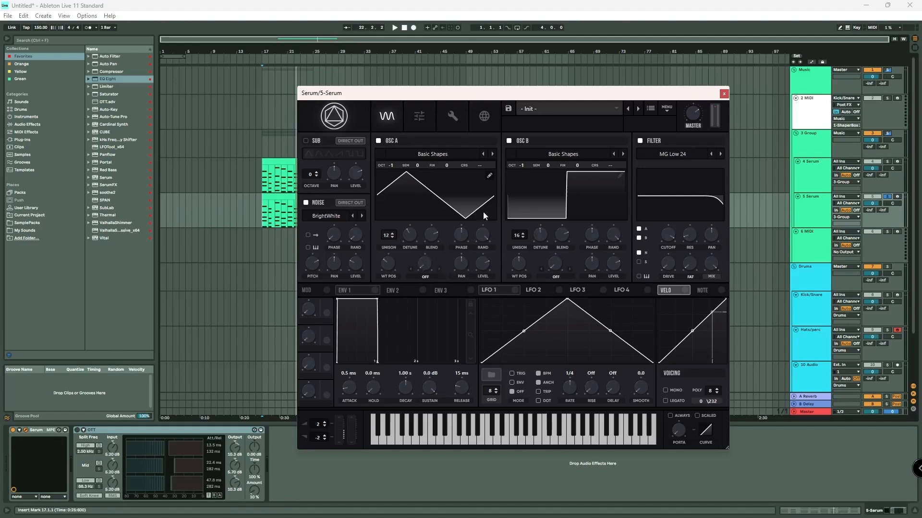
{"action": "key", "text": "space"}
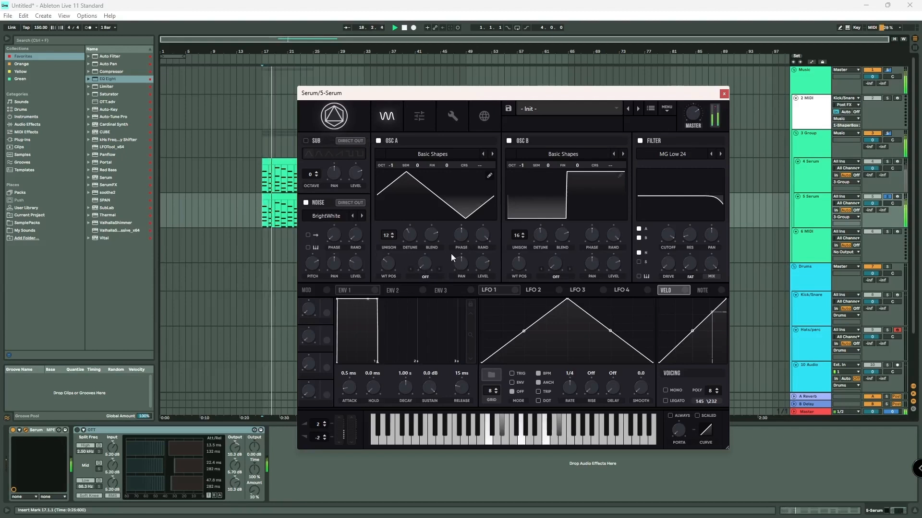
Solo the original Serum layer alongside the duplicate and set the low frequency of the duplicate's Serum equalizer to 339 Hz
{"action": "left_click", "coordinate": [888, 162]}
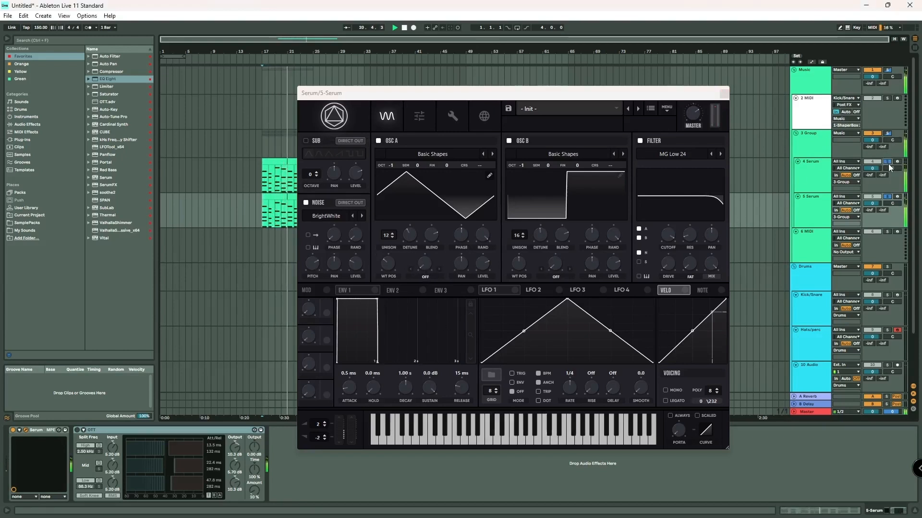
{"action": "left_click", "coordinate": [419, 116]}
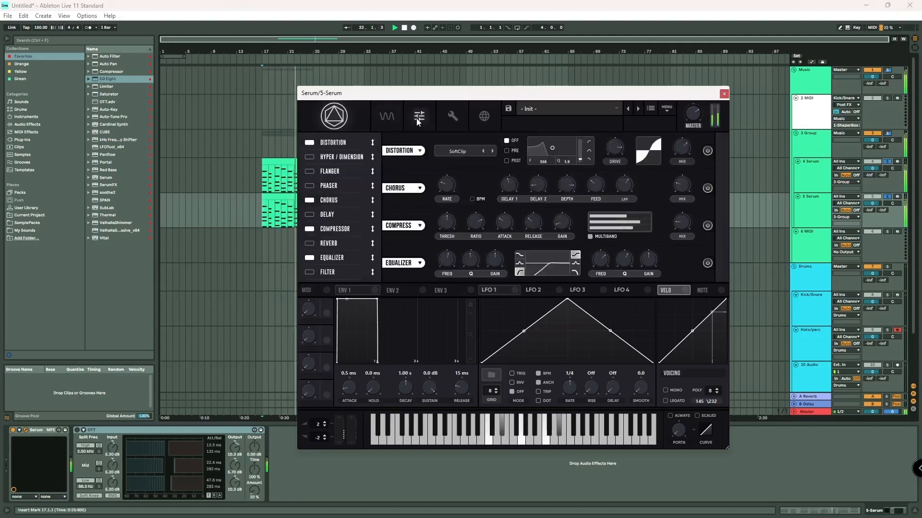
{"action": "mouse_move", "coordinate": [458, 261]}
{"action": "left_mouse_down"}
{"action": "mouse_move", "coordinate": [440, 287]}
{"action": "mouse_move", "coordinate": [447, 270]}
{"action": "left_mouse_up"}
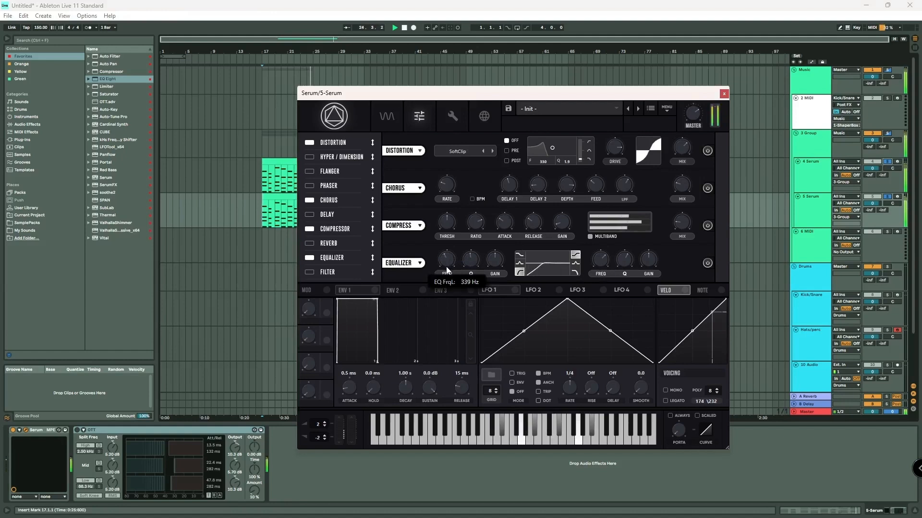
Switch off the noise oscillator in the duplicate's Serum and close the plug-in window
{"action": "left_click", "coordinate": [387, 116]}
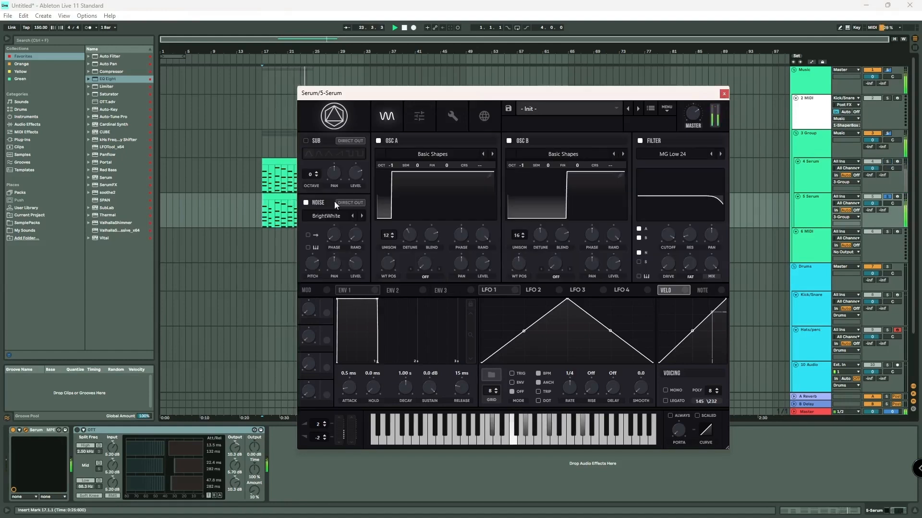
{"action": "left_click", "coordinate": [306, 202]}
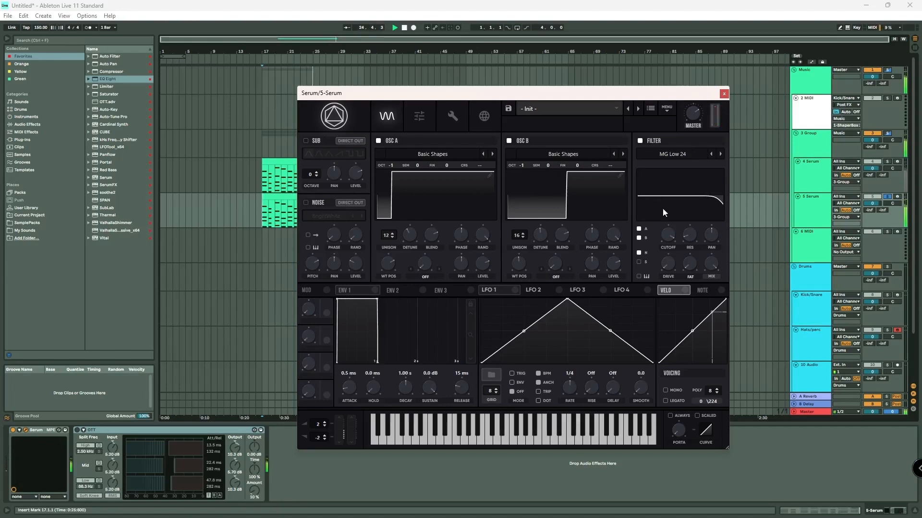
{"action": "left_click", "coordinate": [724, 94]}
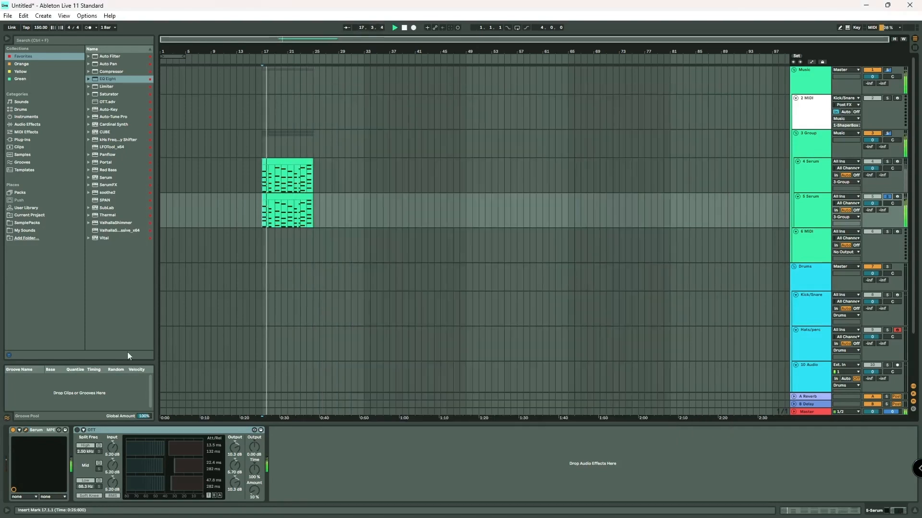
Switch OTT back on for the duplicated Serum track with its amount at 11% and replay the clip
{"action": "left_click", "coordinate": [77, 430]}
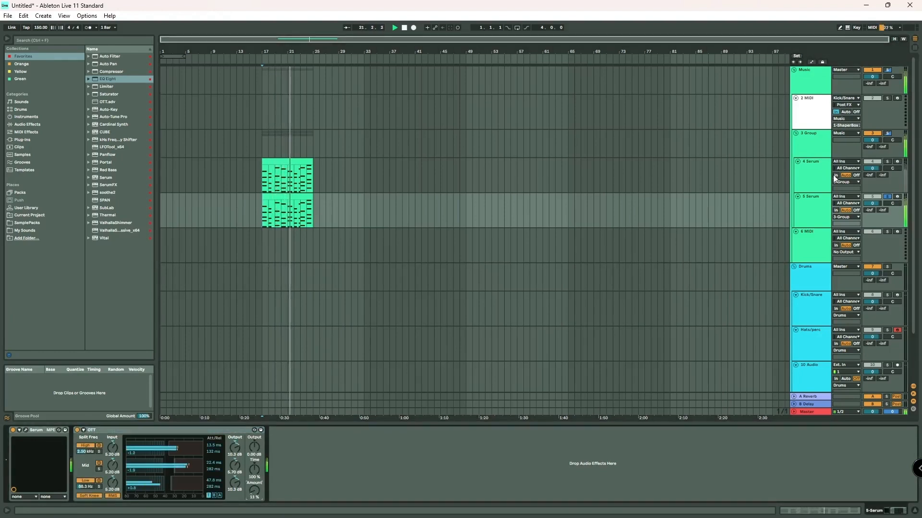
{"action": "key", "text": "space"}
{"action": "key", "text": "space"}
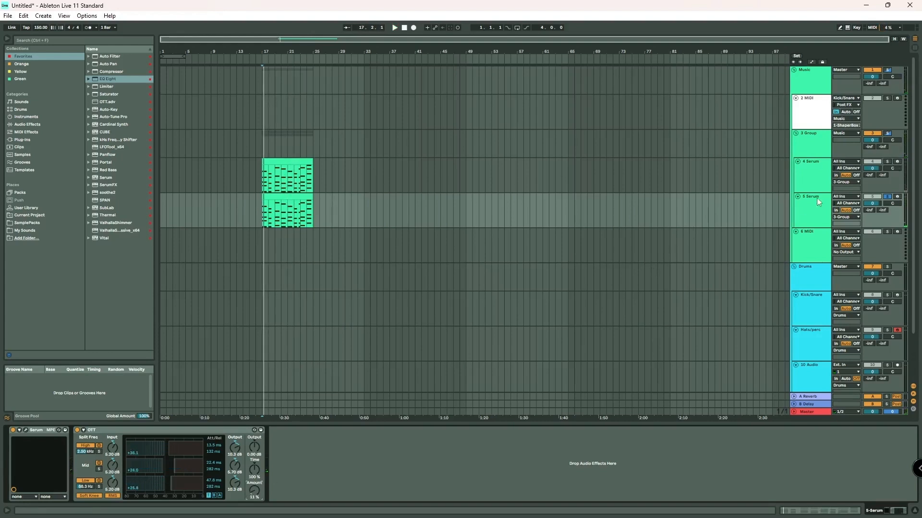
Play both Serum layers together and open the SPAN analyzer on the Master track
{"action": "left_click", "coordinate": [237, 176]}
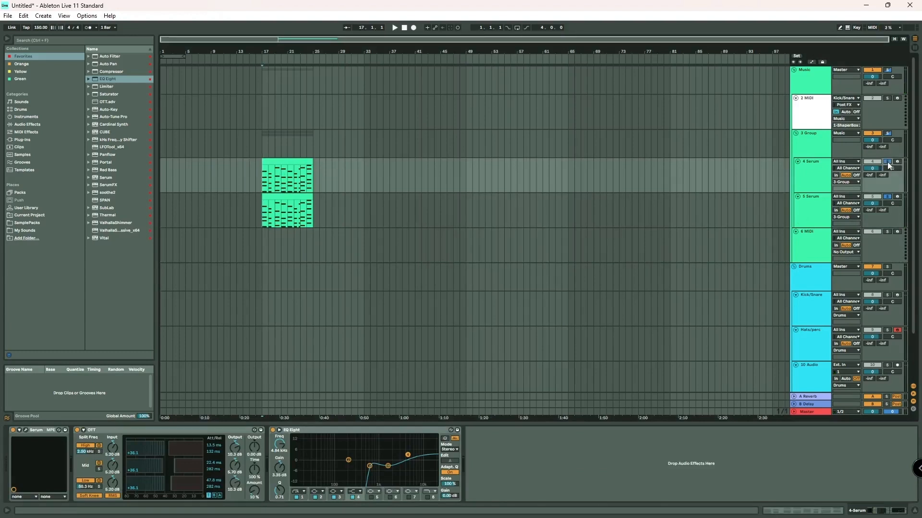
{"action": "key", "text": "space"}
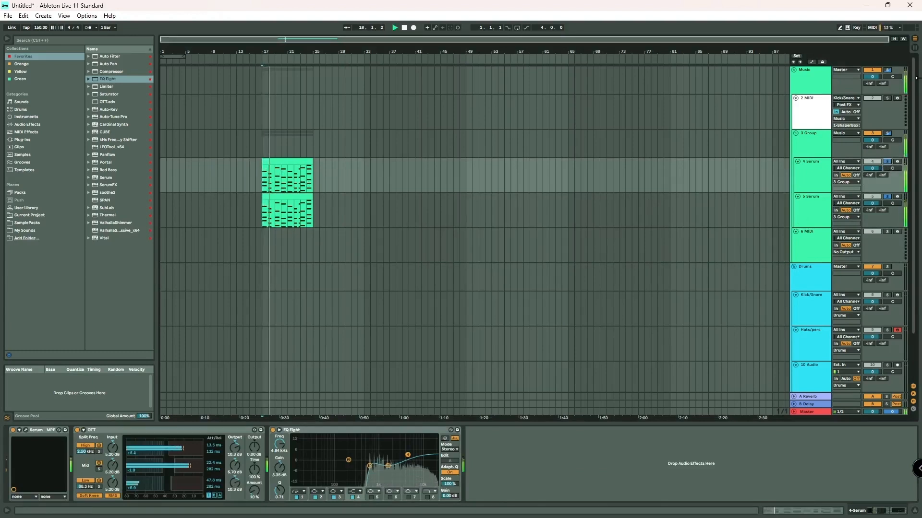
{"action": "key", "text": "Tab"}
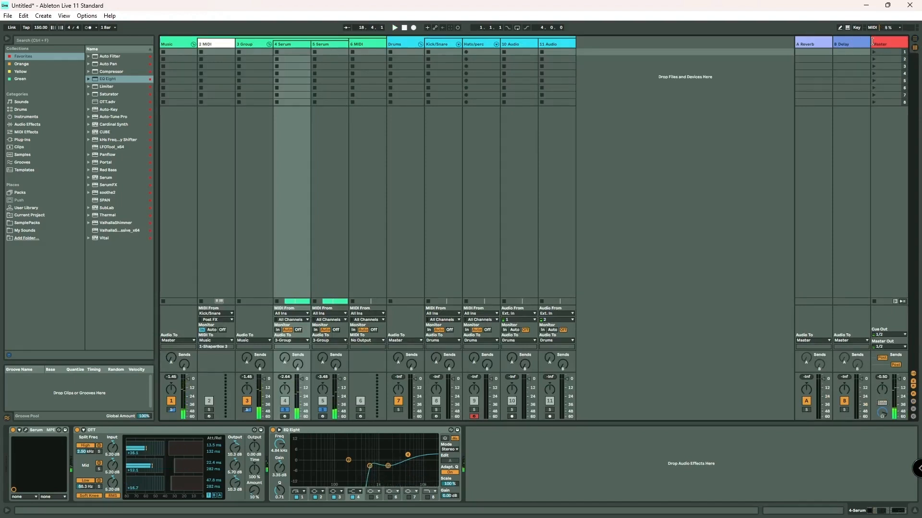
{"action": "left_click", "coordinate": [878, 44]}
{"action": "left_click", "coordinate": [38, 430]}
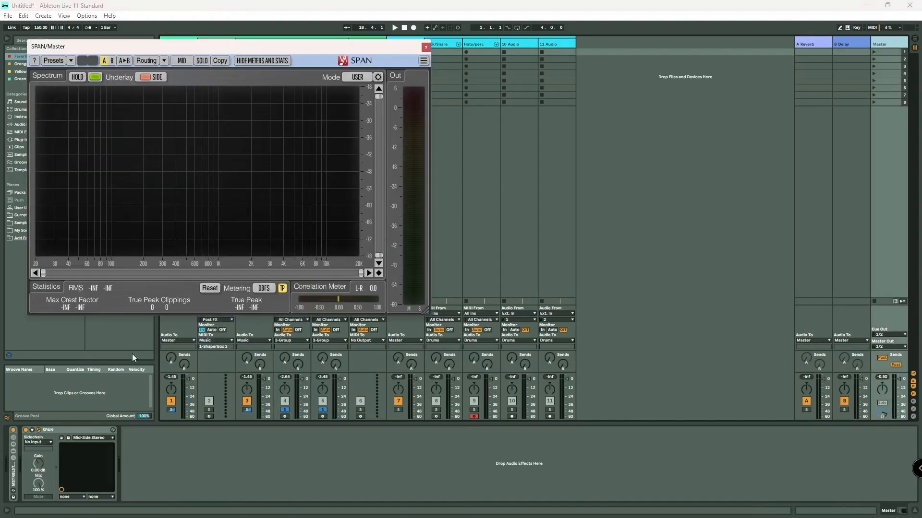
{"action": "left_click_drag", "start_coordinate": [252, 45], "coordinate": [488, 105]}
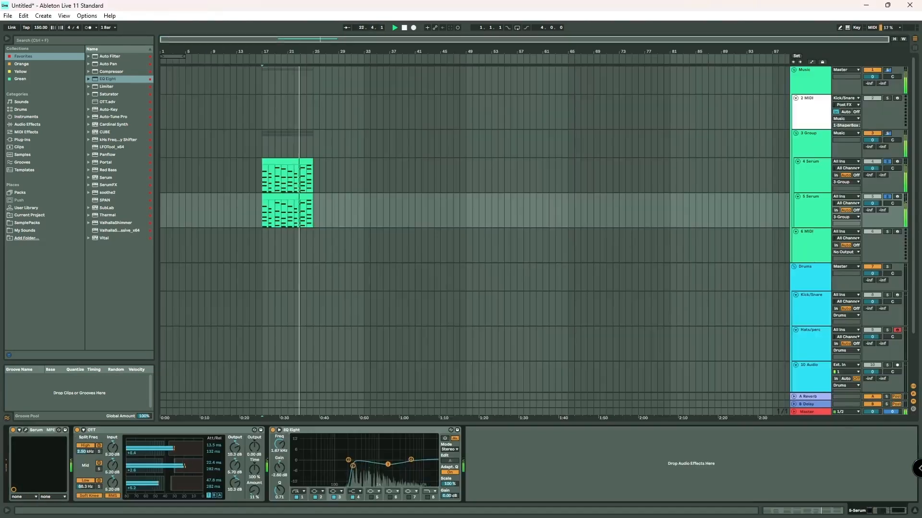
Shape EQ Eight on the second Serum layer with a treble boost, a mid dip and a low cut at about 303 Hz
{"action": "left_click_drag", "start_coordinate": [411, 460], "coordinate": [411, 460]}
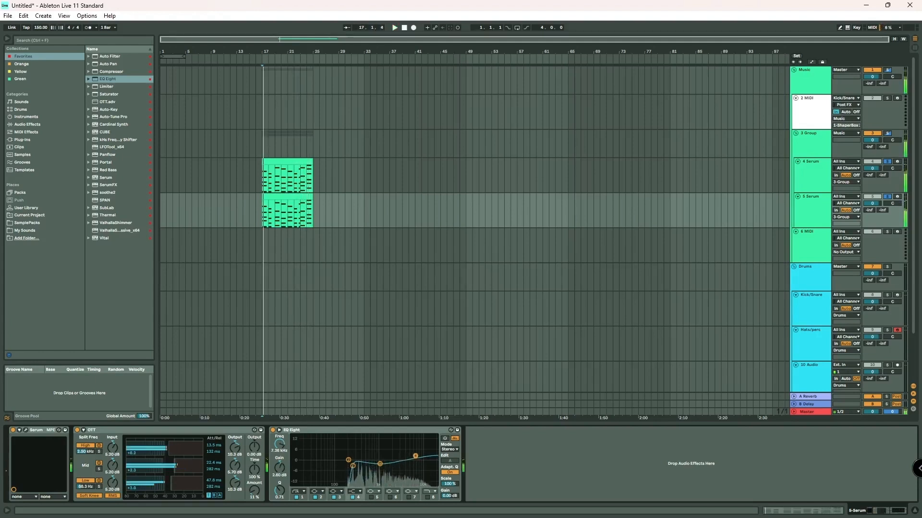
{"action": "left_click_drag", "start_coordinate": [380, 464], "coordinate": [383, 466]}
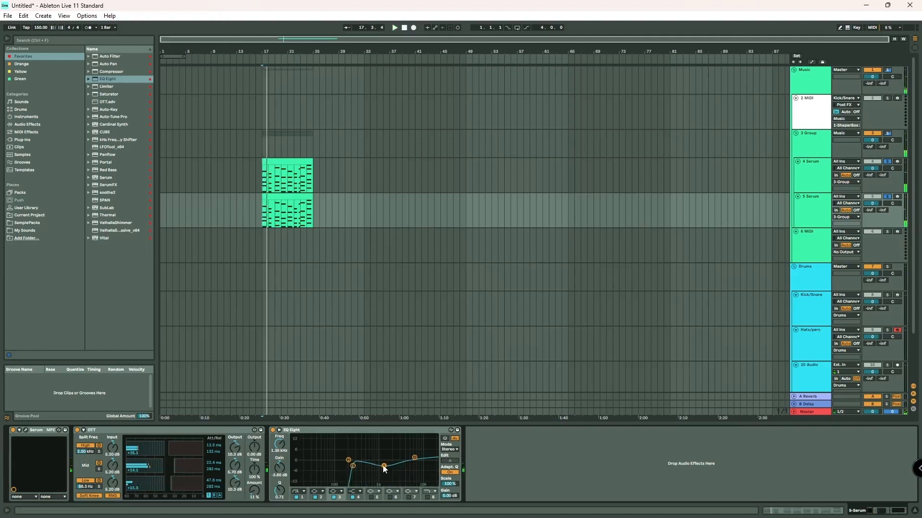
{"action": "left_click_drag", "start_coordinate": [393, 466], "coordinate": [356, 466]}
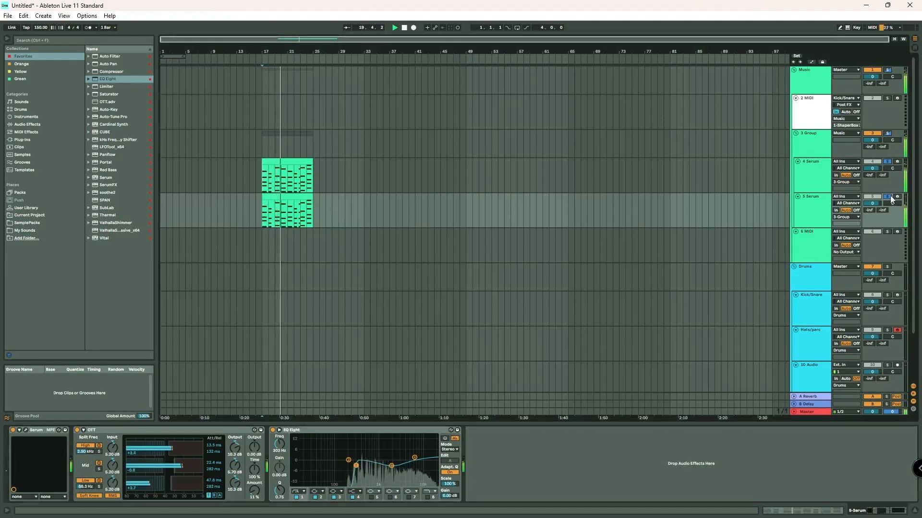
{"action": "left_click", "coordinate": [888, 162]}
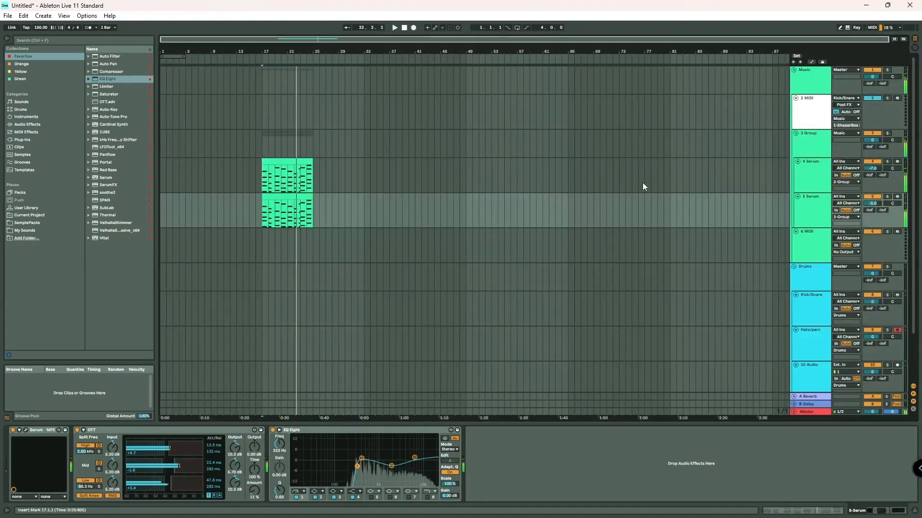
Duplicate the second Serum track to create a third layer in the group
{"action": "right_click", "coordinate": [811, 204]}
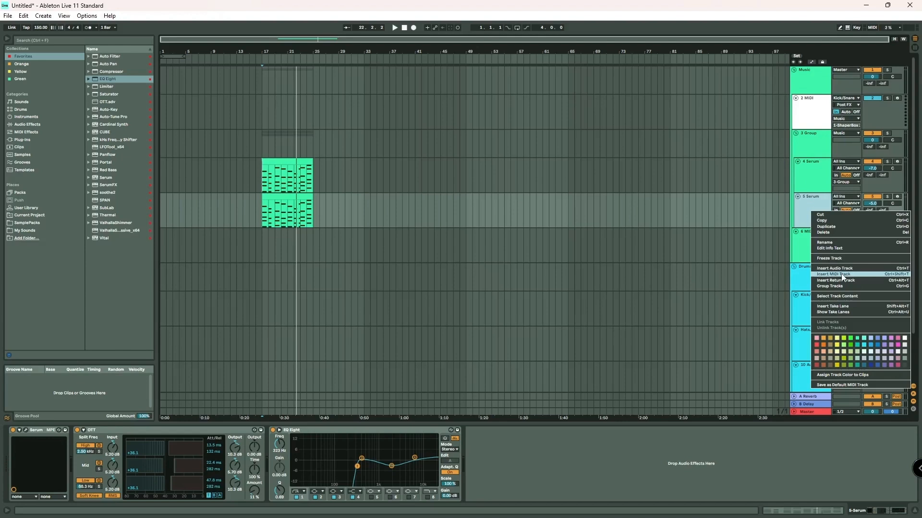
{"action": "left_click", "coordinate": [804, 200]}
{"action": "right_click", "coordinate": [805, 210]}
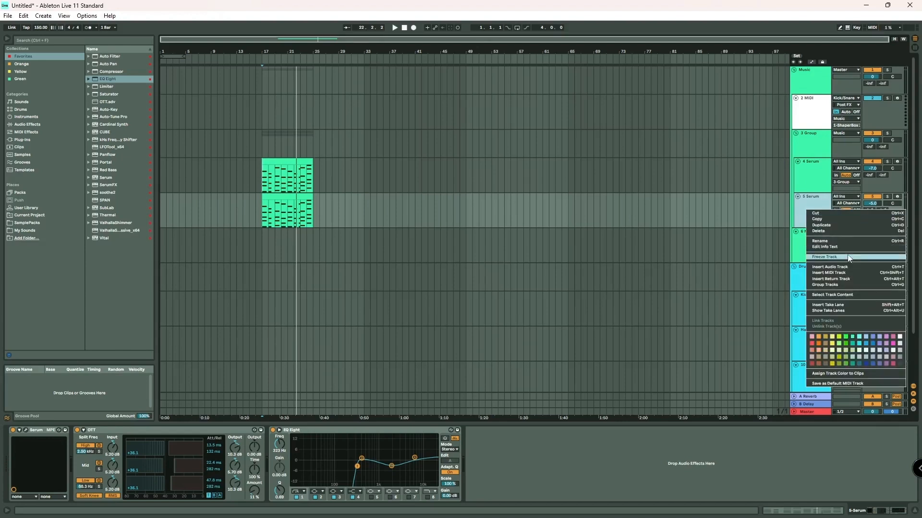
{"action": "left_click", "coordinate": [829, 224]}
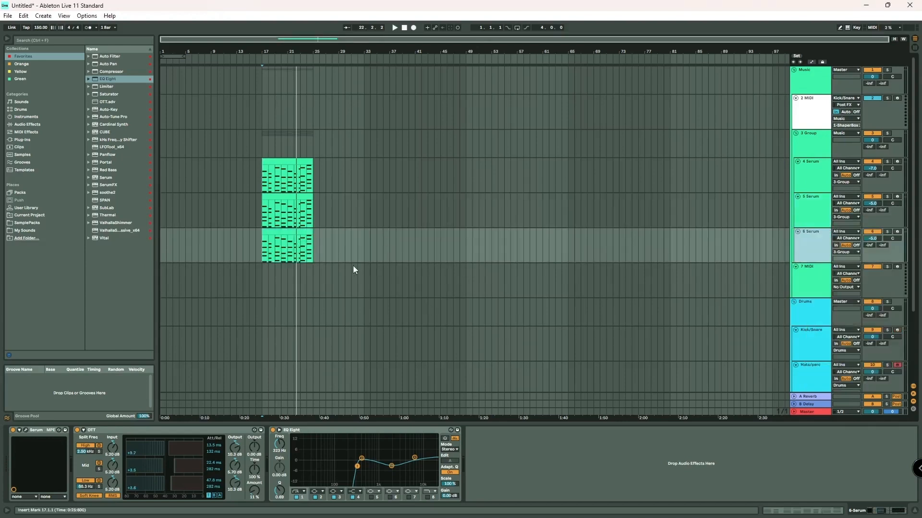
Solo the third Serum layer and delete its EQ Eight
{"action": "left_click", "coordinate": [888, 231]}
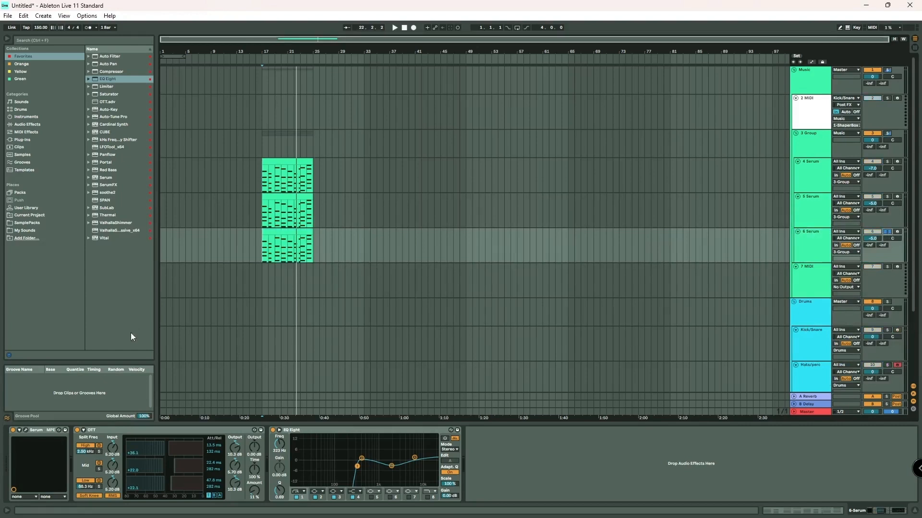
{"action": "right_click", "coordinate": [308, 430]}
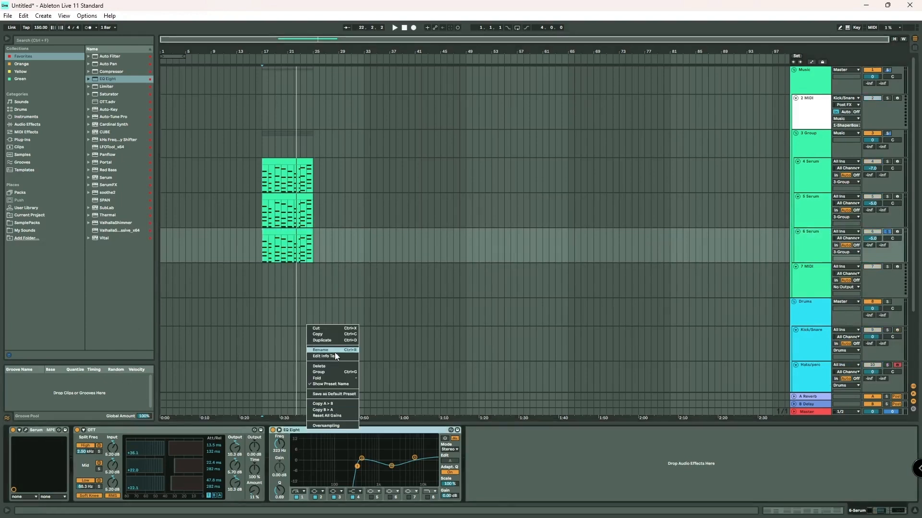
{"action": "left_click", "coordinate": [318, 367]}
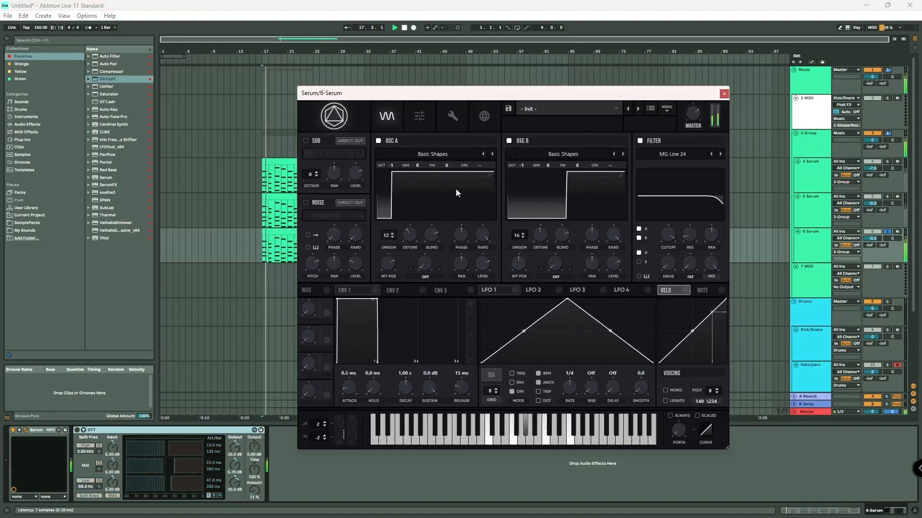
Change both oscillators of the third layer to the saw wave and set their octaves to 0
{"action": "left_click_drag", "start_coordinate": [394, 261], "coordinate": [393, 238]}
{"action": "mouse_move", "coordinate": [390, 165]}
{"action": "left_mouse_down"}
{"action": "mouse_move", "coordinate": [397, 148]}
{"action": "mouse_move", "coordinate": [391, 178]}
{"action": "left_mouse_up"}
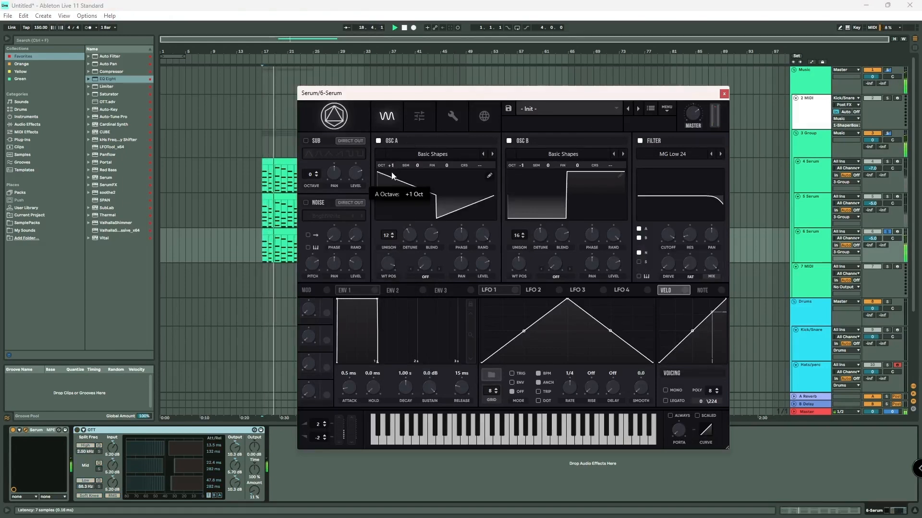
{"action": "left_click_drag", "start_coordinate": [523, 166], "coordinate": [525, 156]}
{"action": "left_click_drag", "start_coordinate": [523, 270], "coordinate": [520, 286]}
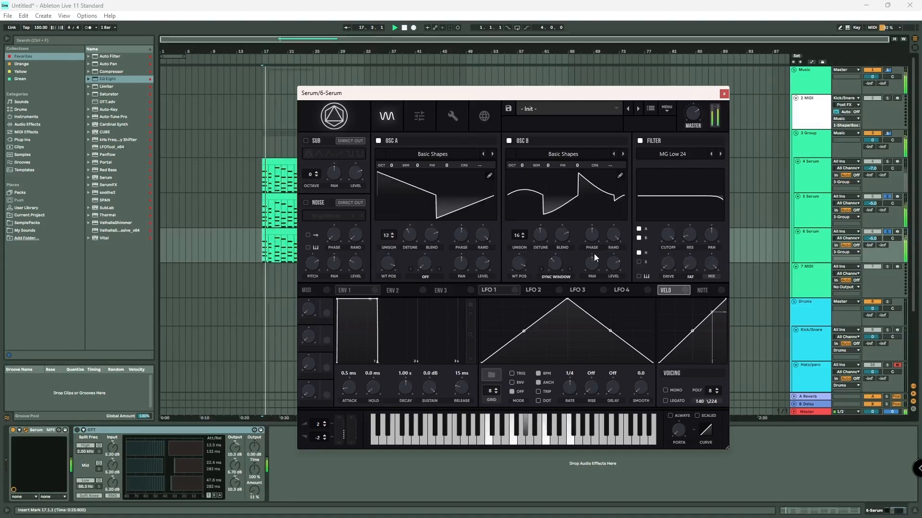
Set oscillator B's warp mode to Bend and toggle the oscillator off and on to compare the sound
{"action": "left_click_drag", "start_coordinate": [560, 263], "coordinate": [549, 280]}
{"action": "left_click", "coordinate": [570, 269]}
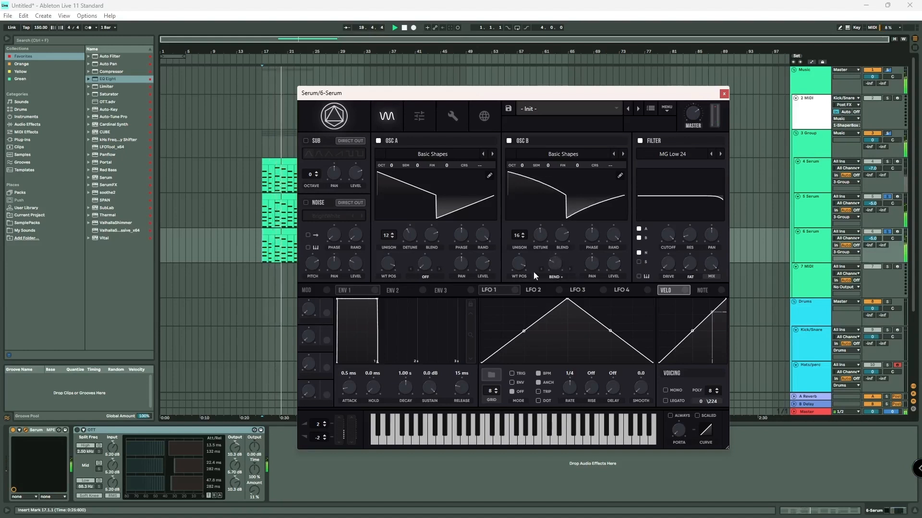
{"action": "left_click", "coordinate": [508, 141]}
{"action": "left_click", "coordinate": [509, 141]}
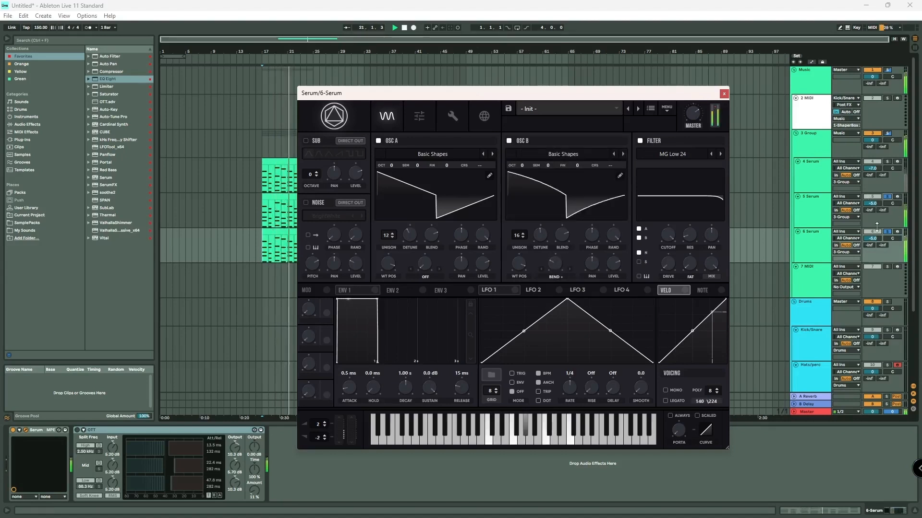
Toggle the third layer's solo to compare the blend with and without it, and close Serum
{"action": "left_click", "coordinate": [886, 233]}
{"action": "left_click", "coordinate": [886, 233]}
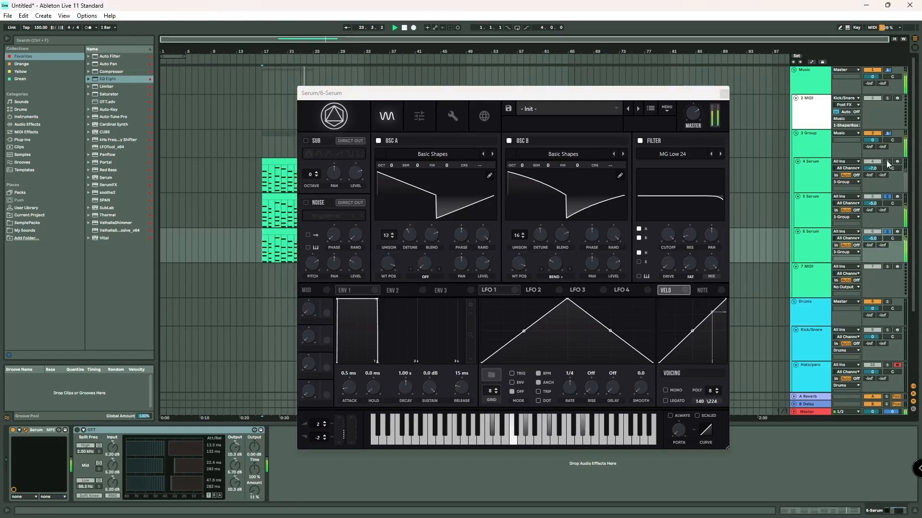
{"action": "left_click", "coordinate": [724, 93]}
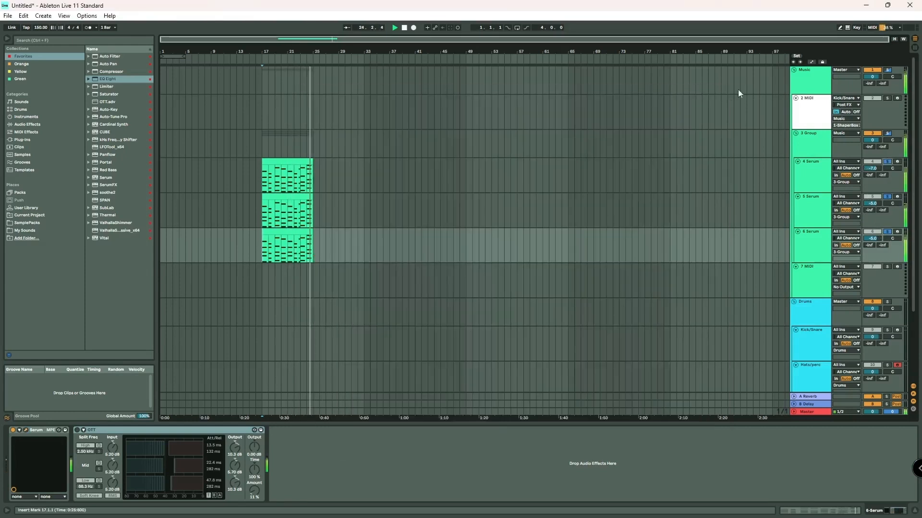
Show the track mixer, solo the group holding the three Serum layers and select that group
{"action": "left_click", "coordinate": [913, 48]}
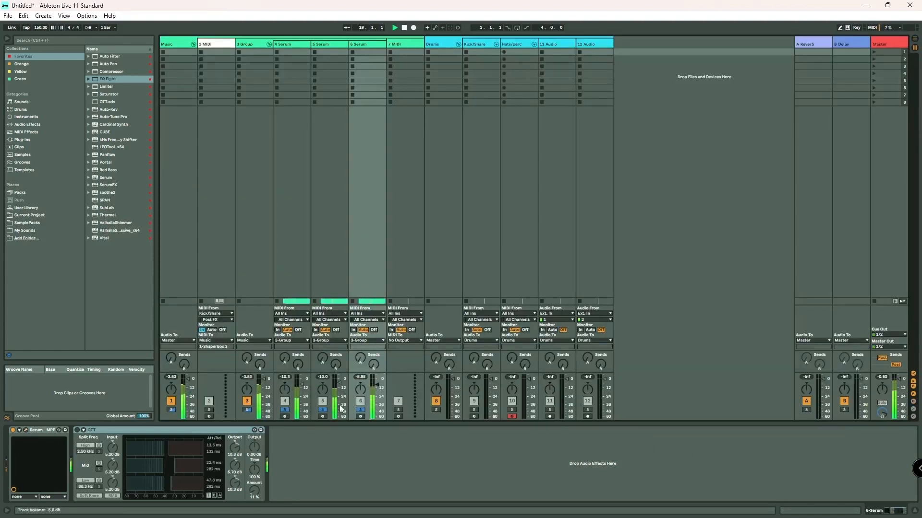
{"action": "left_click", "coordinate": [246, 409]}
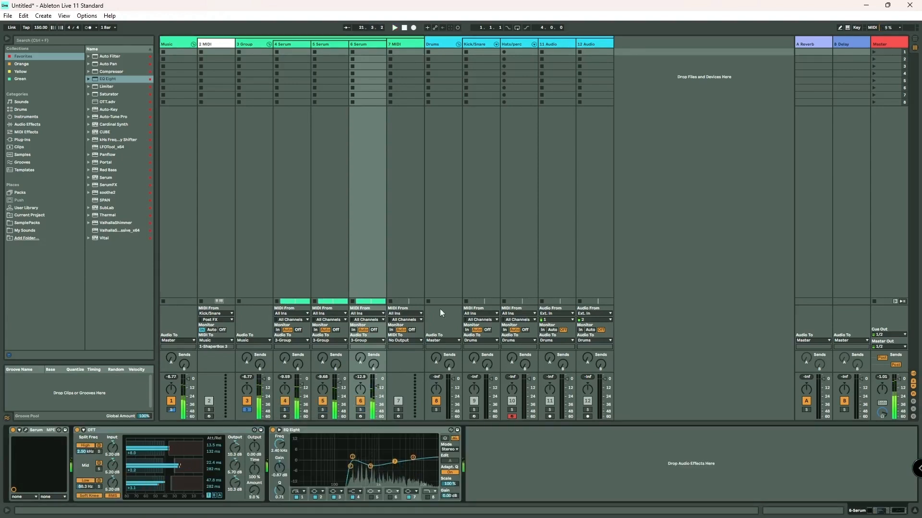
{"action": "left_click", "coordinate": [252, 42]}
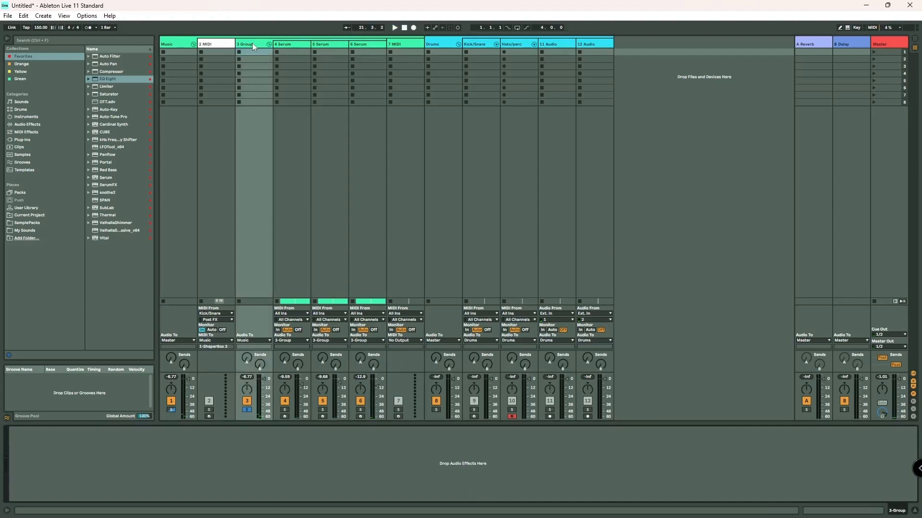
Add OTT to the group holding the three Serum layers and set its Amount to 13%
{"action": "left_click", "coordinate": [178, 44]}
{"action": "left_click", "coordinate": [250, 43]}
{"action": "double_click", "coordinate": [111, 103]}
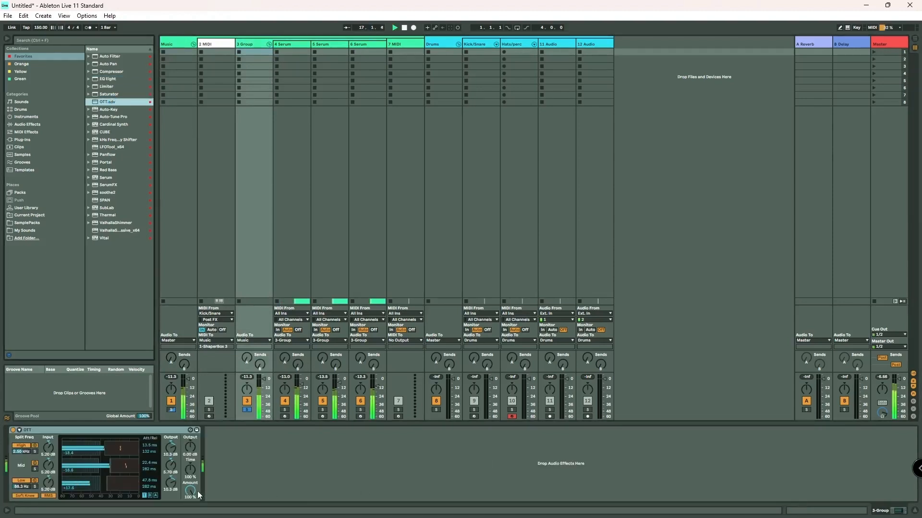
{"action": "left_click_drag", "start_coordinate": [192, 494], "coordinate": [192, 516]}
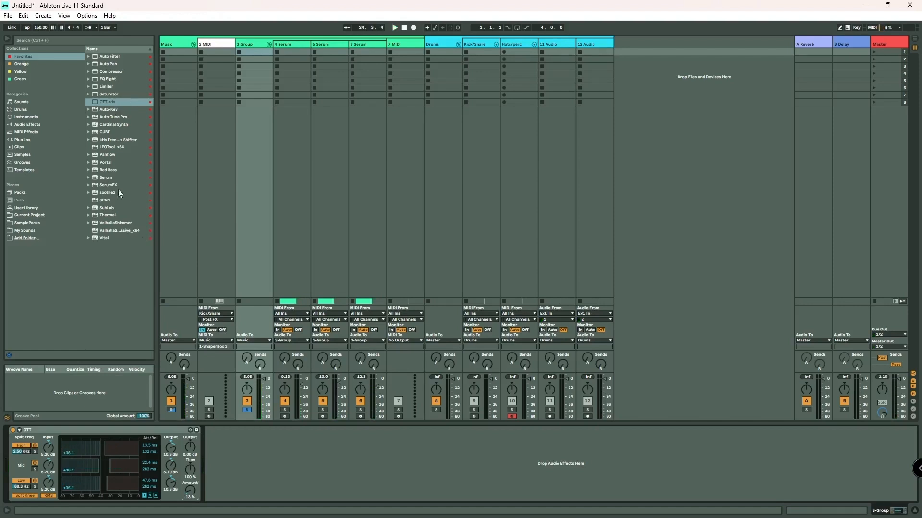
Add EQ Eight after OTT on the group and set band 1 to a steep low cut at about 367 Hz
{"action": "double_click", "coordinate": [116, 79]}
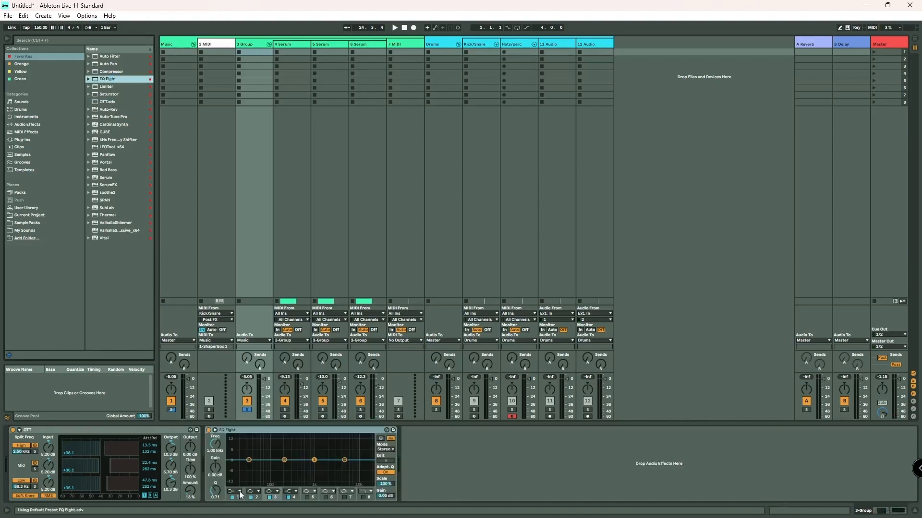
{"action": "left_click", "coordinate": [239, 492]}
{"action": "left_click", "coordinate": [237, 443]}
{"action": "left_click_drag", "start_coordinate": [251, 466], "coordinate": [294, 467]}
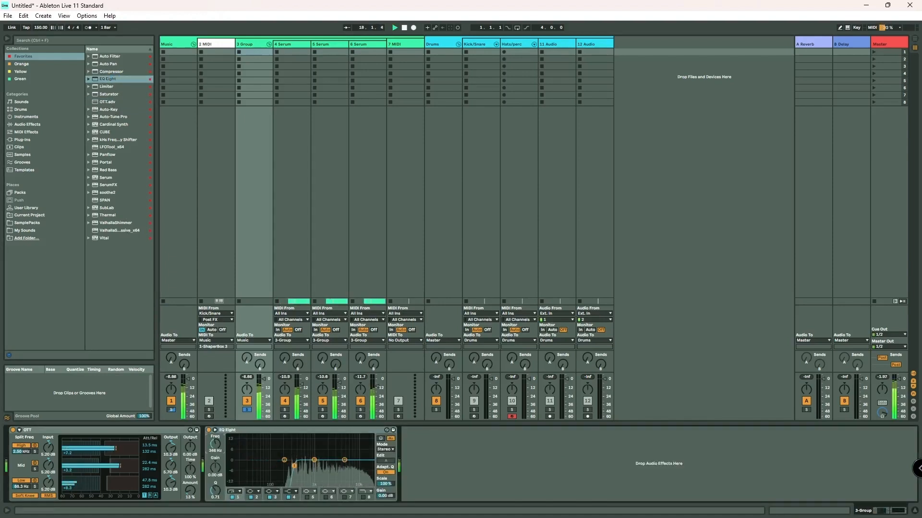
{"action": "left_click_drag", "start_coordinate": [215, 445], "coordinate": [216, 443]}
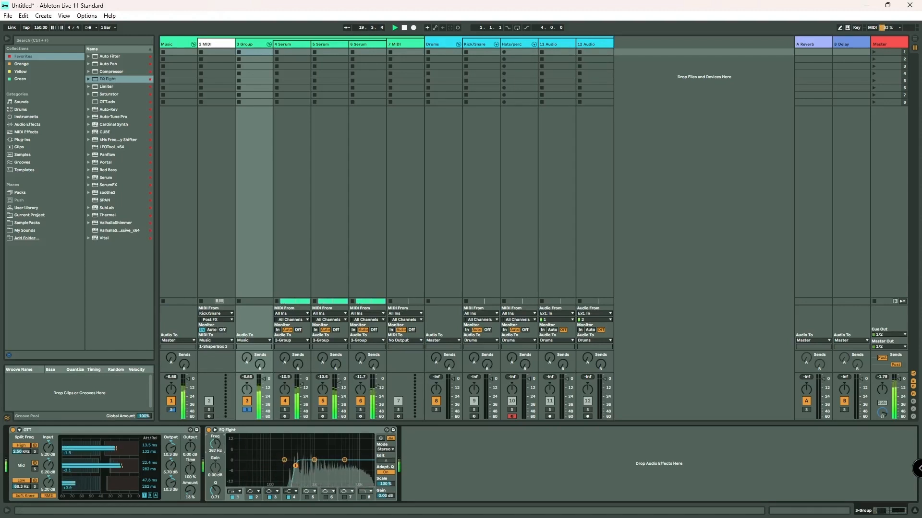
Shape the group's EQ curve with -4 dB at 1 kHz (Q 4.25), +1.61 dB at 5.27 kHz and -1.12 dB at 375 Hz
{"action": "left_click", "coordinate": [314, 459]}
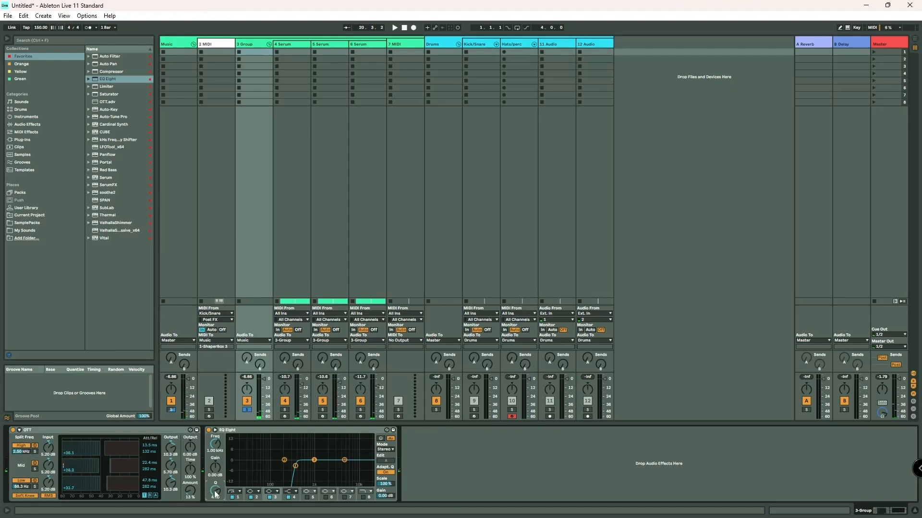
{"action": "left_click_drag", "start_coordinate": [316, 462], "coordinate": [314, 465]}
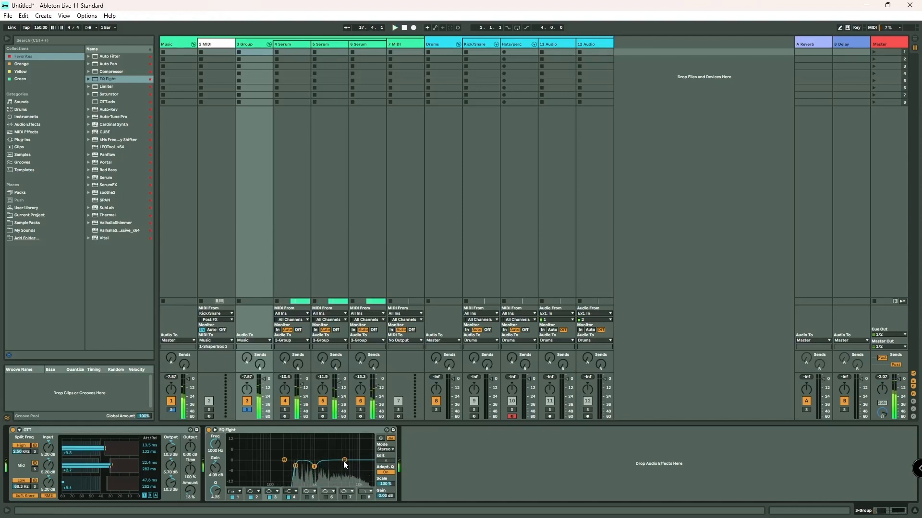
{"action": "left_click_drag", "start_coordinate": [344, 461], "coordinate": [345, 457]}
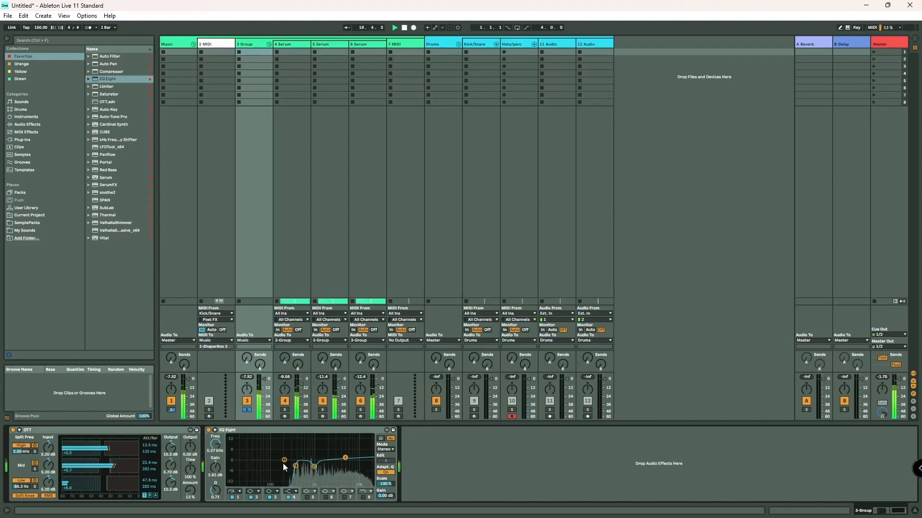
{"action": "left_click", "coordinate": [295, 466]}
{"action": "mouse_move", "coordinate": [294, 467]}
{"action": "left_mouse_down"}
{"action": "mouse_move", "coordinate": [285, 459]}
{"action": "mouse_move", "coordinate": [295, 462]}
{"action": "left_mouse_up"}
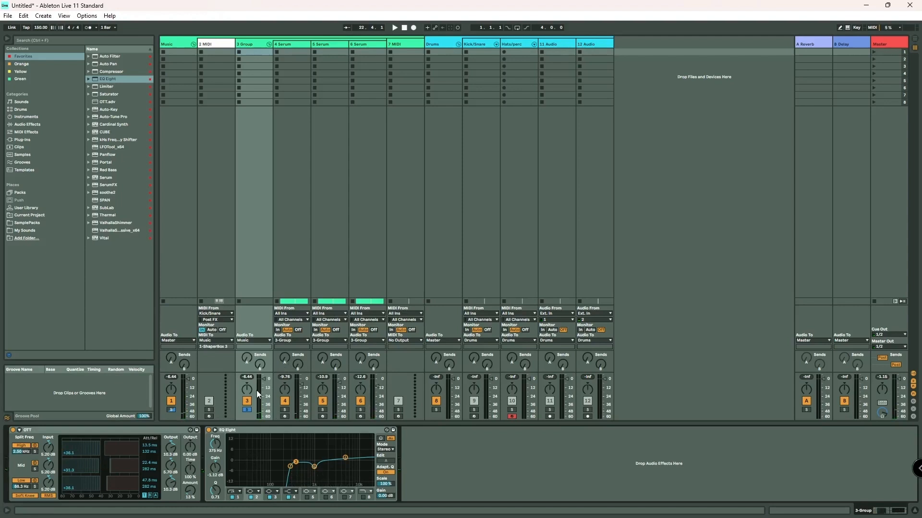
Open the SPAN analyser on the master track to examine the layered sound's spectrum, and close it
{"action": "left_click", "coordinate": [890, 42]}
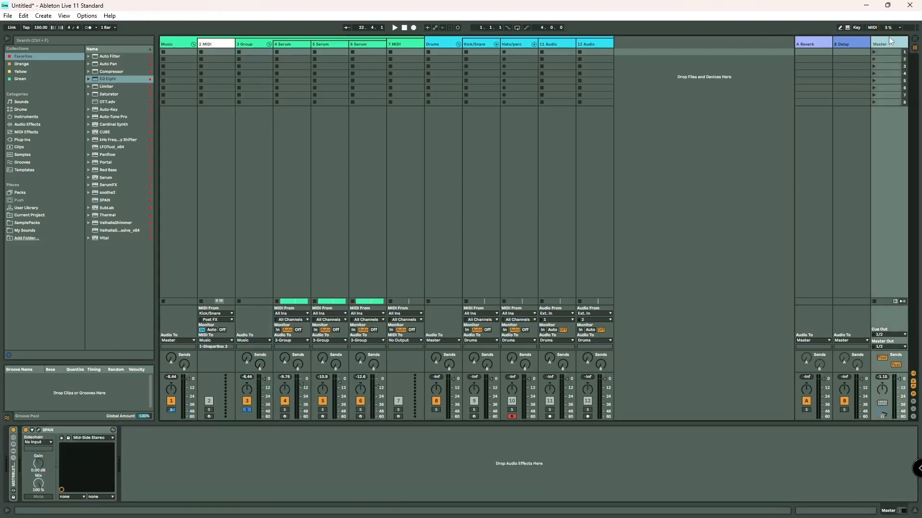
{"action": "left_click", "coordinate": [39, 430]}
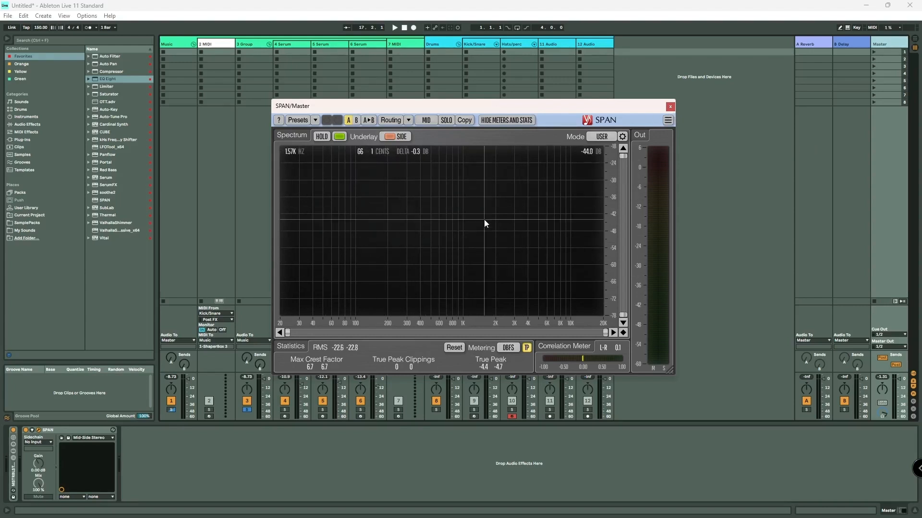
{"action": "left_click", "coordinate": [670, 106]}
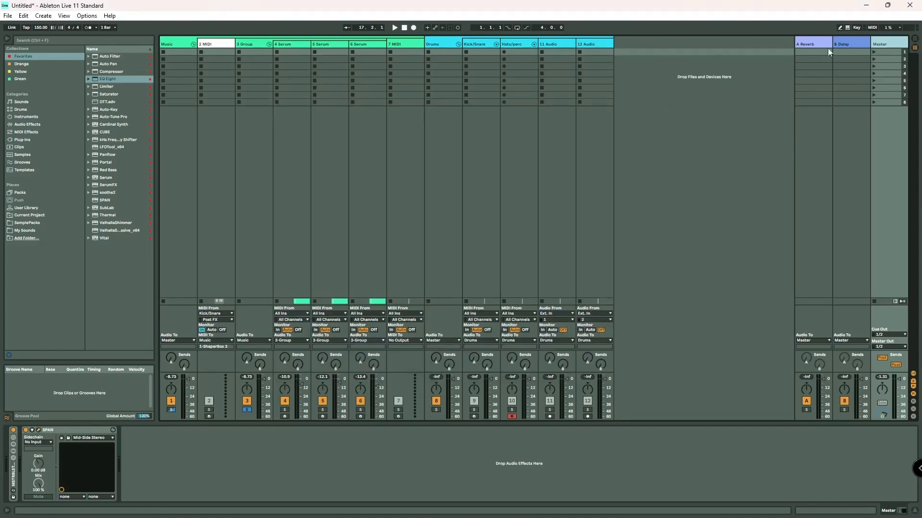
Return to the arrangement, put the empty 7 MIDI track into its own group and rename the group Bass
{"action": "left_click", "coordinate": [913, 41]}
{"action": "left_click", "coordinate": [813, 278]}
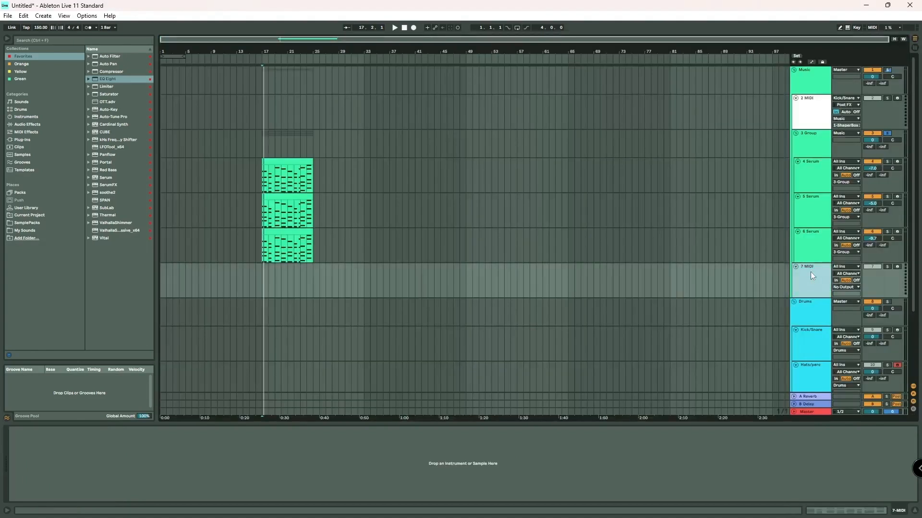
{"action": "right_click", "coordinate": [819, 284]}
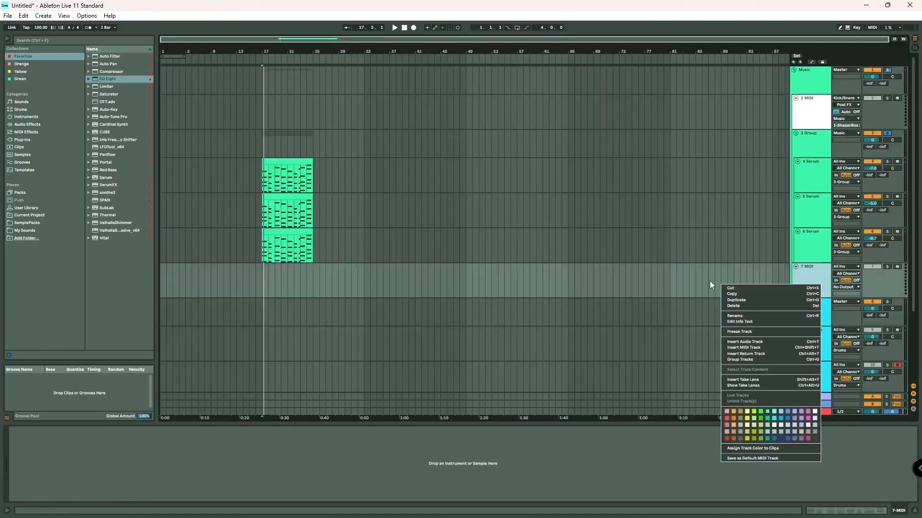
{"action": "left_click", "coordinate": [753, 359]}
{"action": "right_click", "coordinate": [811, 284]}
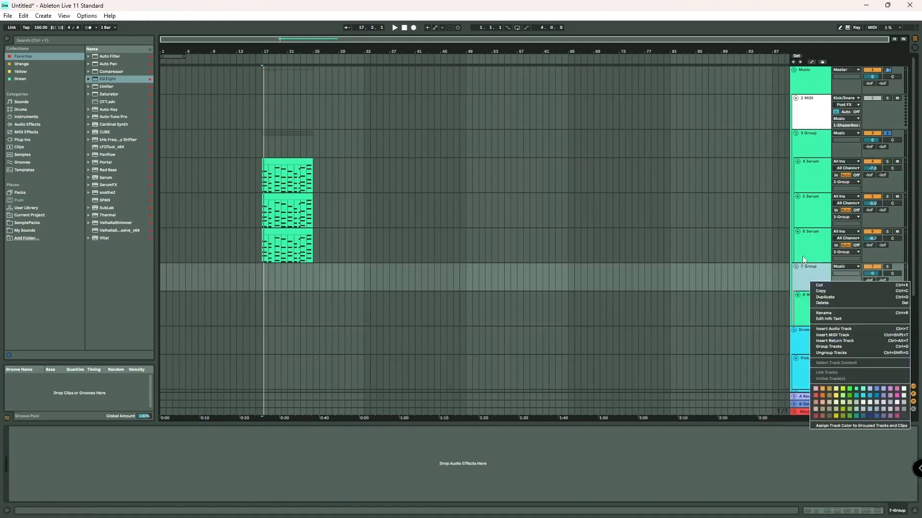
{"action": "left_click", "coordinate": [833, 313]}
{"action": "type", "text": "Bass"}
{"action": "key", "text": "Return"}
Rename the group containing the three Serum layers as Stack
{"action": "right_click", "coordinate": [799, 139]}
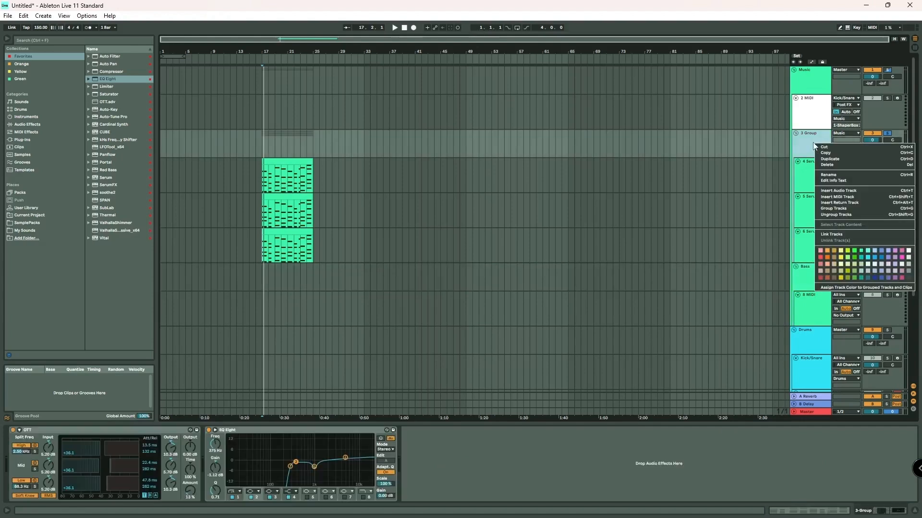
{"action": "left_click", "coordinate": [839, 177]}
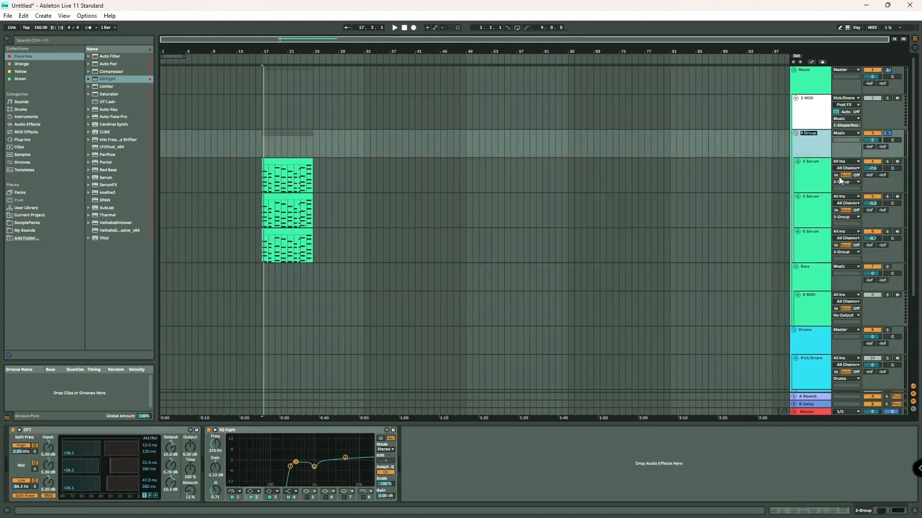
{"action": "type", "text": "Stack"}
{"action": "left_click", "coordinate": [677, 197]}
{"action": "left_click", "coordinate": [405, 285]}
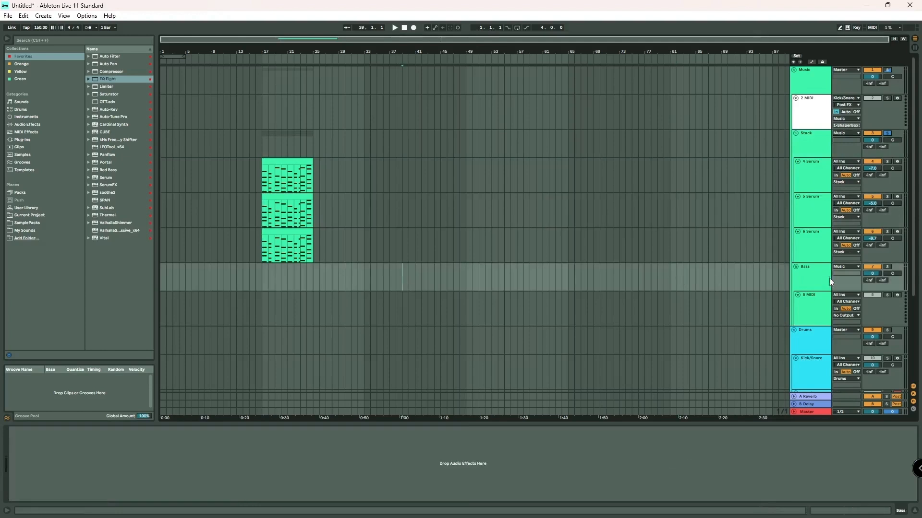
{"action": "left_click", "coordinate": [271, 161]}
{"action": "left_click", "coordinate": [264, 210]}
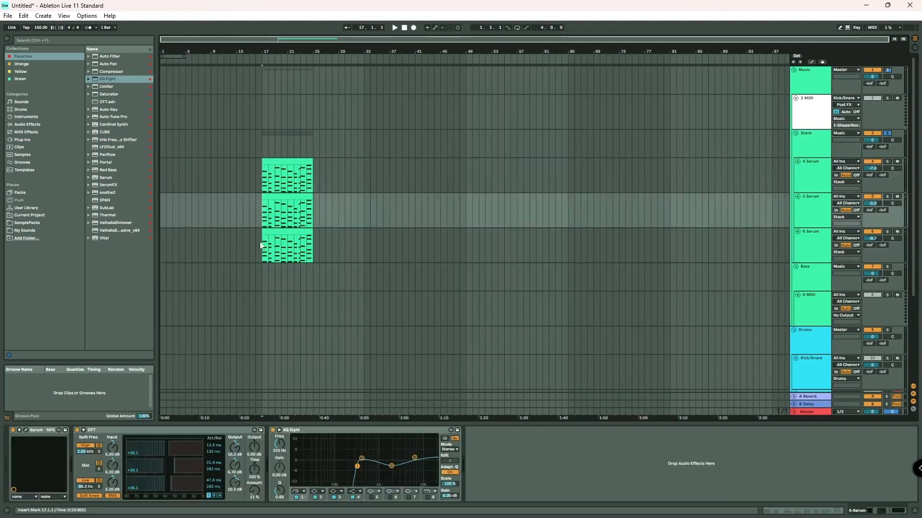
{"action": "left_click", "coordinate": [263, 247]}
{"action": "left_click_drag", "start_coordinate": [261, 215], "coordinate": [314, 168]}
{"action": "left_click", "coordinate": [335, 154]}
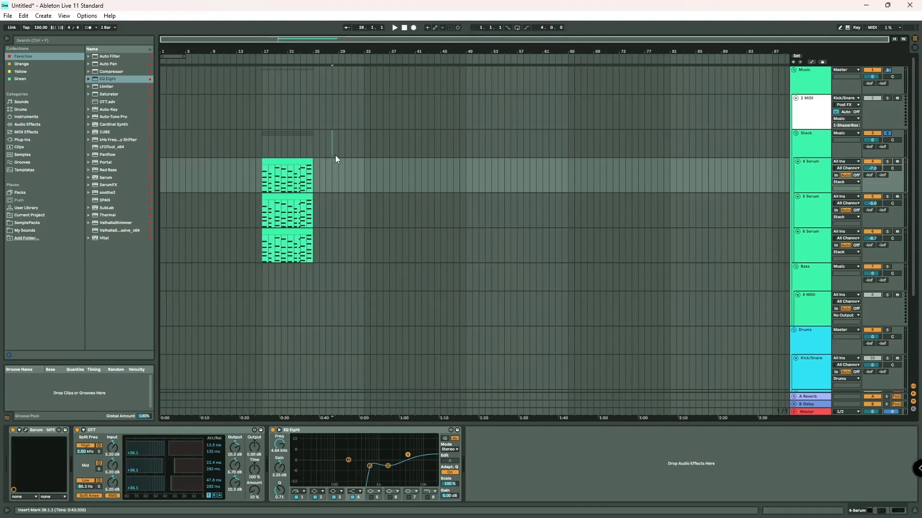
{"action": "left_click_drag", "start_coordinate": [338, 204], "coordinate": [334, 211]}
{"action": "left_click", "coordinate": [293, 250]}
{"action": "left_click", "coordinate": [226, 268]}
{"action": "left_click_drag", "start_coordinate": [228, 266], "coordinate": [238, 240]}
{"action": "left_click_drag", "start_coordinate": [246, 207], "coordinate": [320, 247]}
{"action": "left_click", "coordinate": [321, 247]}
{"action": "left_click", "coordinate": [266, 148]}
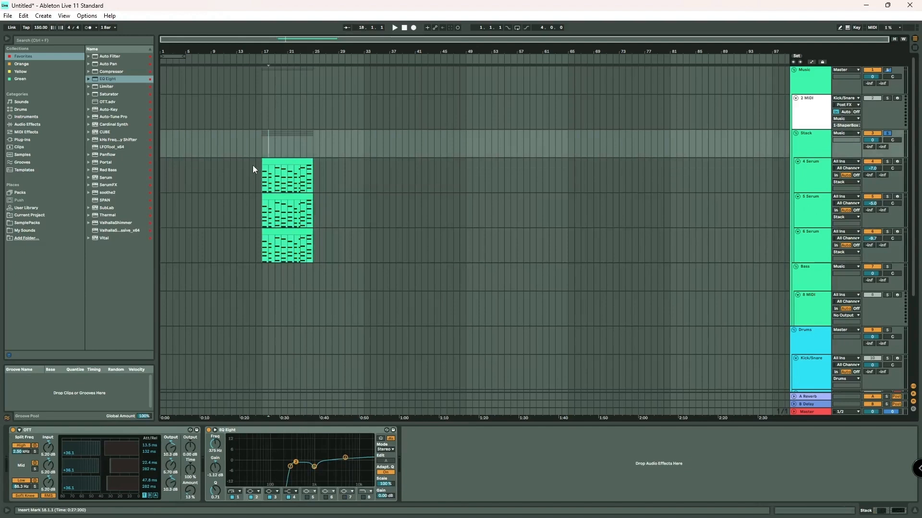
{"action": "left_click", "coordinate": [253, 163]}
{"action": "left_click", "coordinate": [263, 162]}
{"action": "left_click_drag", "start_coordinate": [258, 163], "coordinate": [333, 239]}
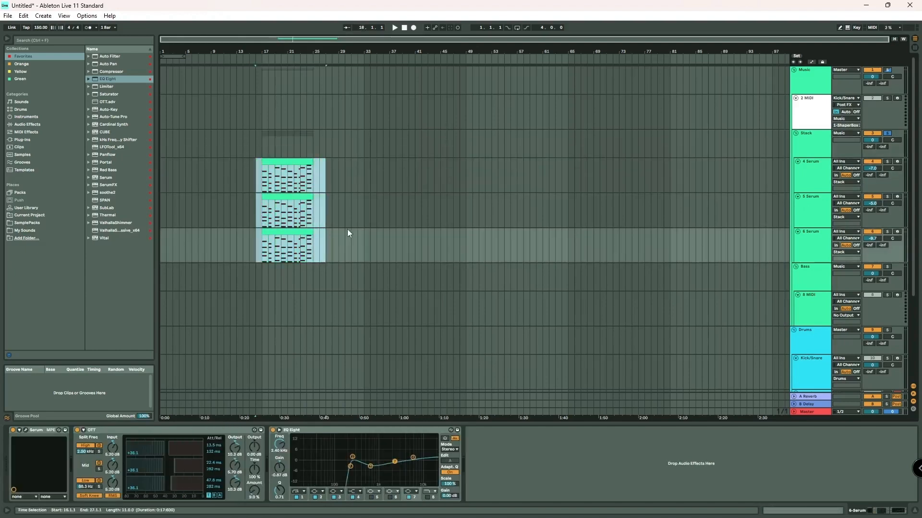
{"action": "left_click", "coordinate": [402, 176]}
{"action": "left_click", "coordinate": [263, 167]}
{"action": "left_click_drag", "start_coordinate": [263, 165], "coordinate": [262, 184]}
{"action": "left_click", "coordinate": [321, 187]}
{"action": "left_click", "coordinate": [260, 272]}
{"action": "left_click_drag", "start_coordinate": [260, 273], "coordinate": [289, 300]}
{"action": "left_click_drag", "start_coordinate": [264, 211], "coordinate": [258, 169]}
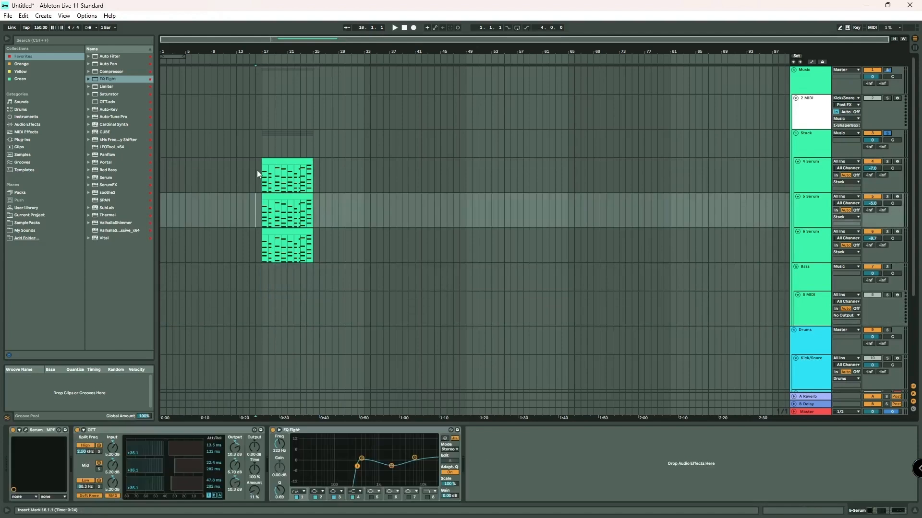
{"action": "left_click_drag", "start_coordinate": [309, 243], "coordinate": [321, 240]}
{"action": "left_click", "coordinate": [446, 206]}
{"action": "left_click_drag", "start_coordinate": [312, 162], "coordinate": [313, 246]}
{"action": "left_click", "coordinate": [364, 163]}
{"action": "left_click", "coordinate": [331, 163]}
{"action": "left_click_drag", "start_coordinate": [332, 163], "coordinate": [347, 215]}
{"action": "left_click", "coordinate": [337, 160]}
{"action": "left_click_drag", "start_coordinate": [337, 160], "coordinate": [364, 263]}
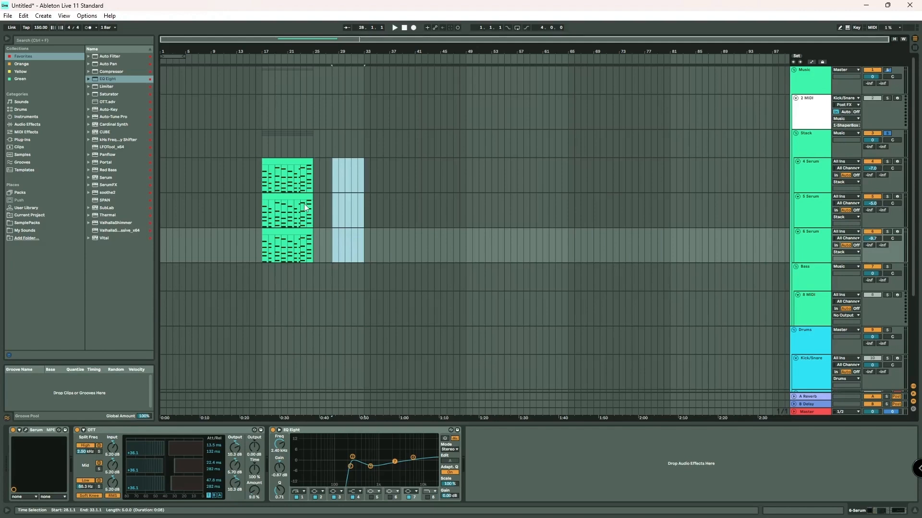
{"action": "left_click", "coordinate": [381, 203]}
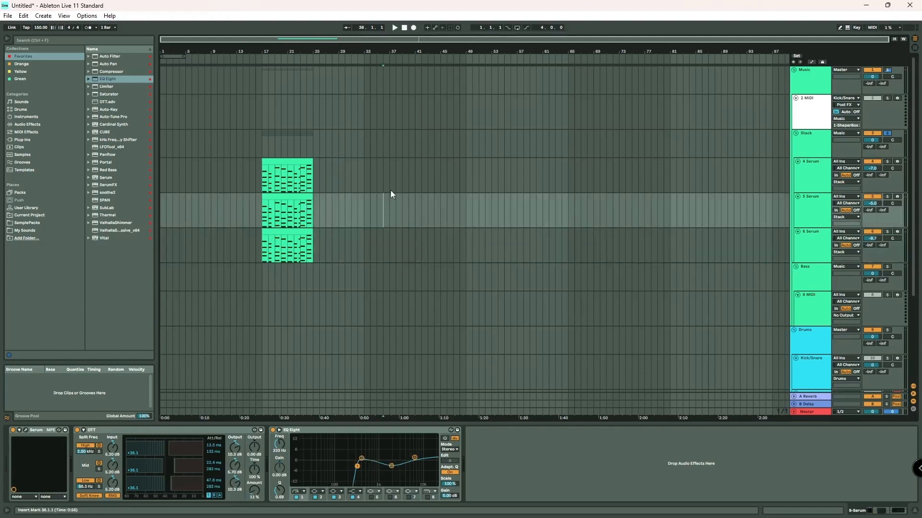
{"action": "left_click_drag", "start_coordinate": [364, 175], "coordinate": [466, 175]}
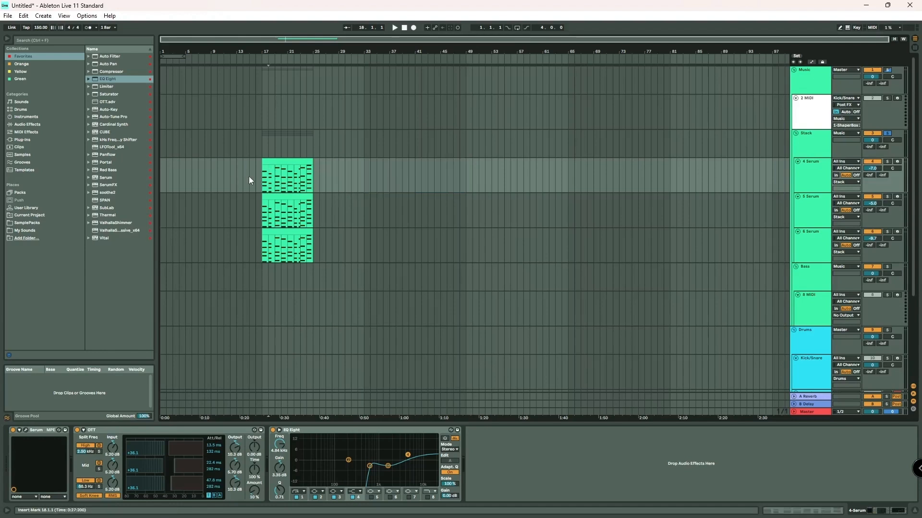
{"action": "left_click", "coordinate": [255, 210]}
{"action": "left_click", "coordinate": [264, 300]}
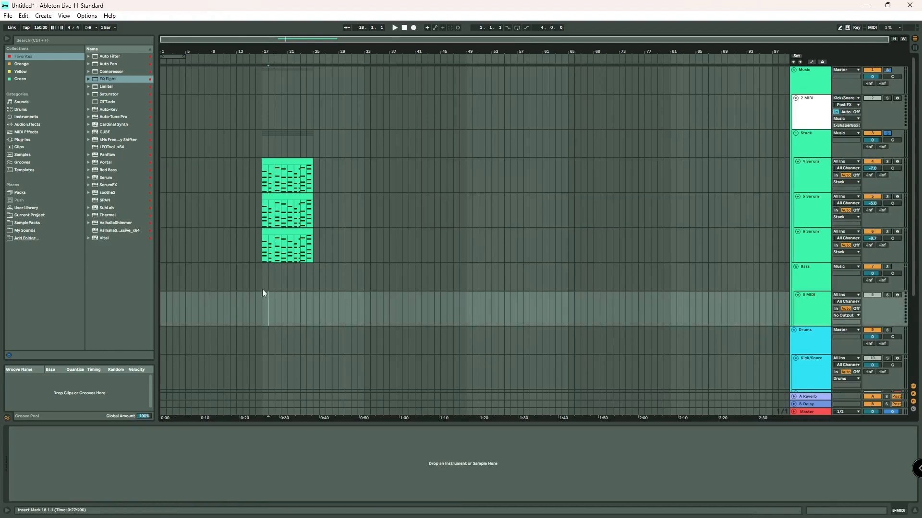
{"action": "left_click", "coordinate": [255, 246]}
{"action": "left_click_drag", "start_coordinate": [257, 244], "coordinate": [263, 214]}
{"action": "left_click", "coordinate": [263, 215]}
{"action": "left_click", "coordinate": [261, 244]}
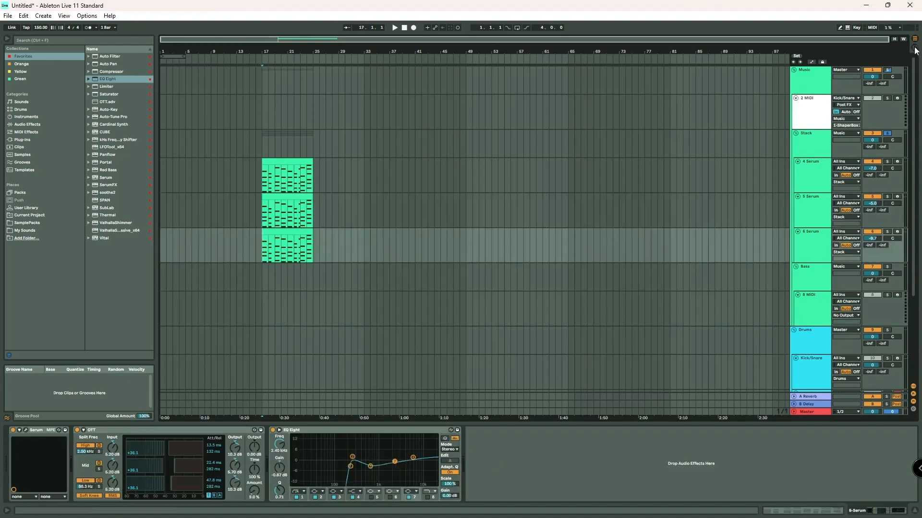
Show the mixer and play the chords with the master's SPAN analyser open to examine their frequency range, and close the analyser
{"action": "key", "text": "Tab"}
{"action": "left_click", "coordinate": [882, 42]}
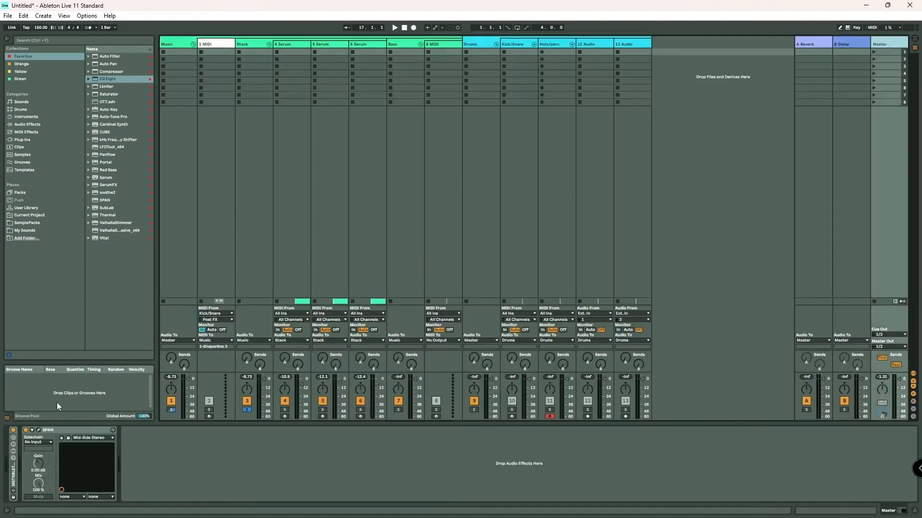
{"action": "left_click", "coordinate": [38, 430]}
{"action": "key", "text": "space"}
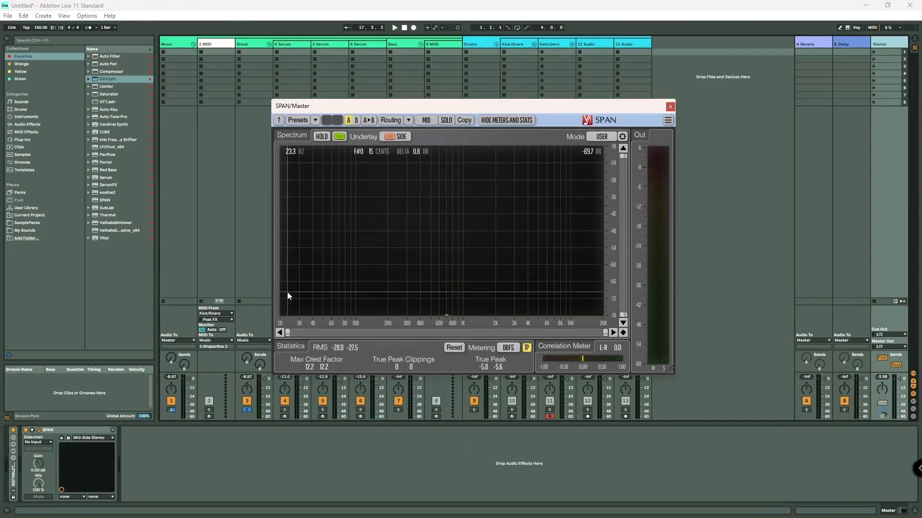
{"action": "left_click", "coordinate": [670, 106]}
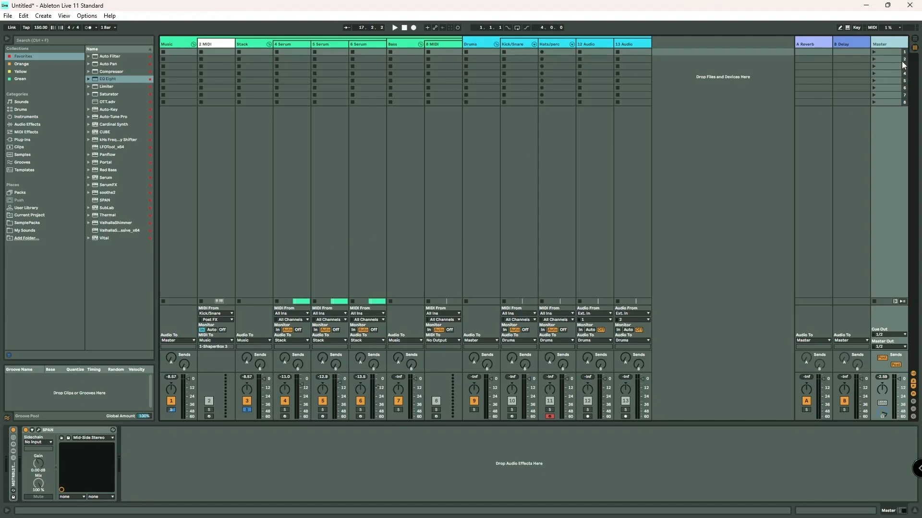
{"action": "key", "text": "space"}
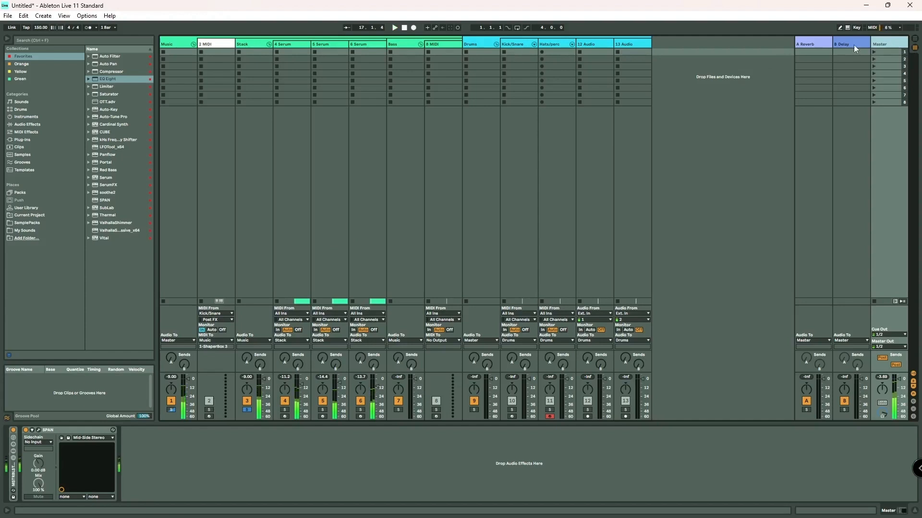
Open the third Serum layer's MIDI clip in an enlarged note editor and select its lowest notes, C3 to E♭3
{"action": "left_click", "coordinate": [914, 40]}
{"action": "left_click", "coordinate": [288, 242]}
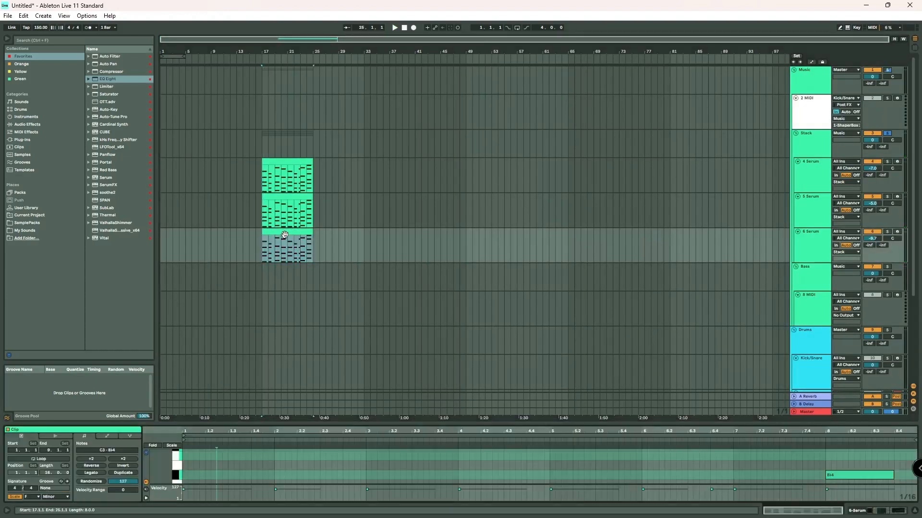
{"action": "scroll", "coordinate": [299, 324], "scroll_direction": "down", "scroll_amount": 1}
{"action": "left_click_drag", "start_coordinate": [299, 425], "coordinate": [307, 81]}
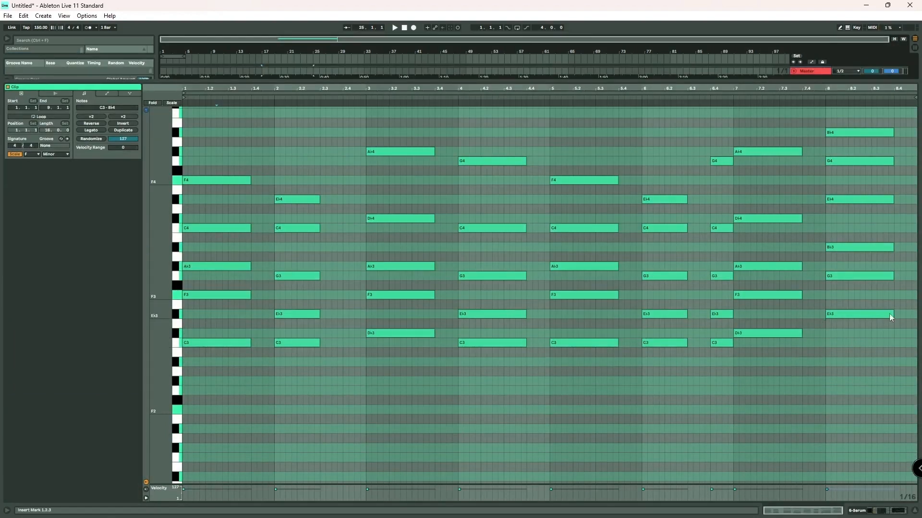
{"action": "left_click_drag", "start_coordinate": [913, 318], "coordinate": [221, 452]}
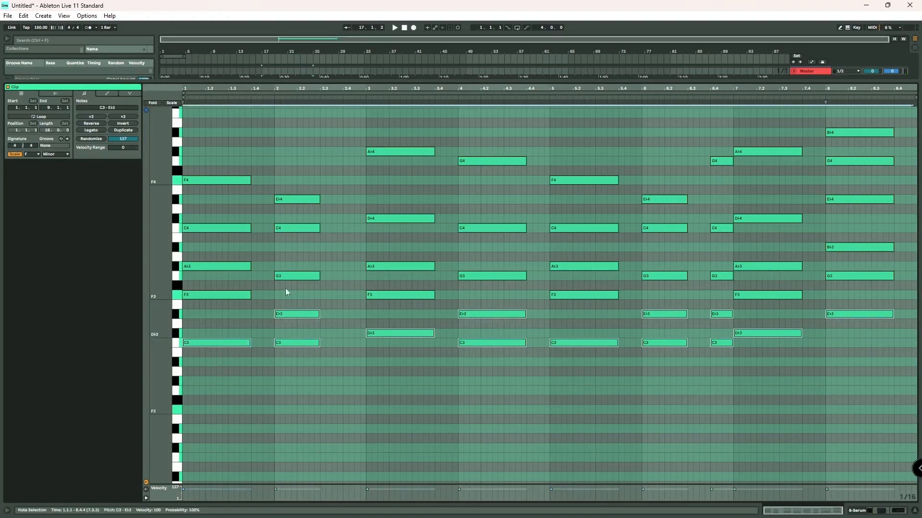
Create an empty eight-bar MIDI clip starting at bar 17 on the MIDI track inside the Bass group
{"action": "left_click_drag", "start_coordinate": [518, 81], "coordinate": [490, 426]}
{"action": "left_click_drag", "start_coordinate": [266, 173], "coordinate": [310, 175]}
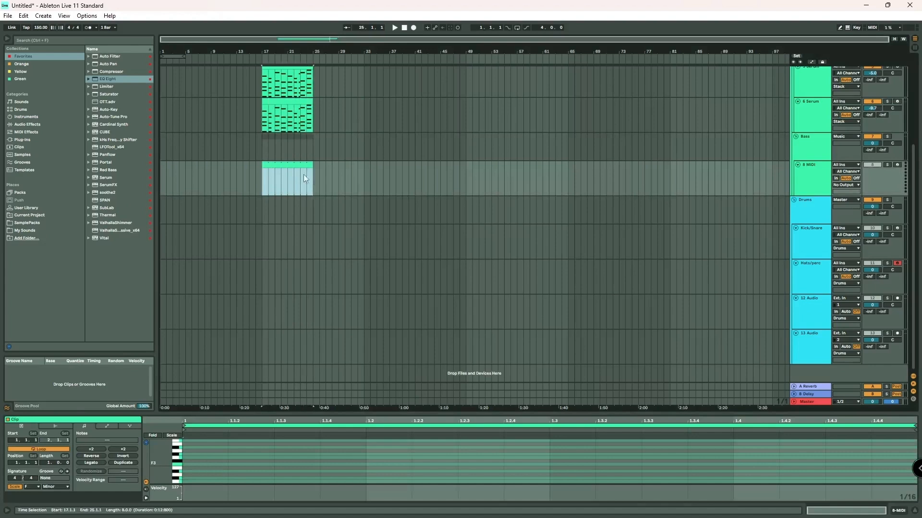
{"action": "right_click", "coordinate": [300, 174]}
{"action": "left_click", "coordinate": [326, 245]}
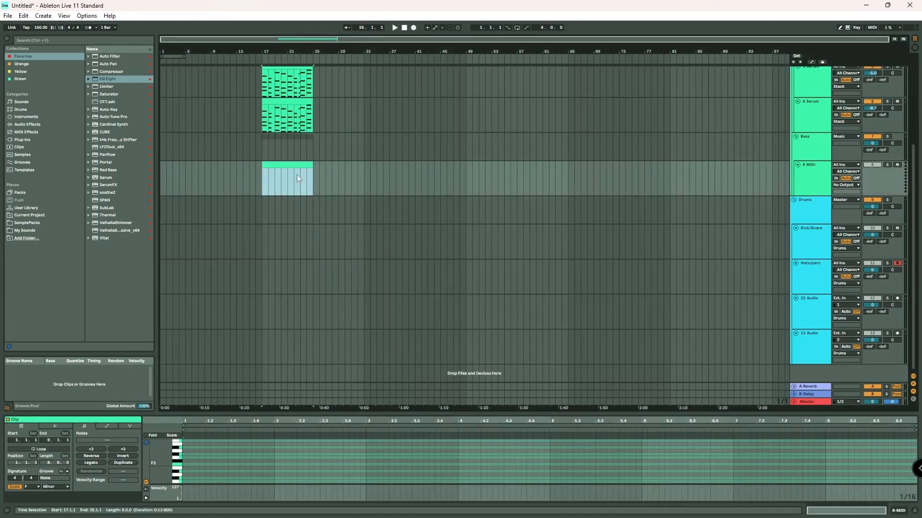
Paste the copied low notes, C3 to E♭3, at the start of the bass clip in an enlarged note editor
{"action": "left_click_drag", "start_coordinate": [320, 410], "coordinate": [344, 108]}
{"action": "left_click", "coordinate": [209, 356]}
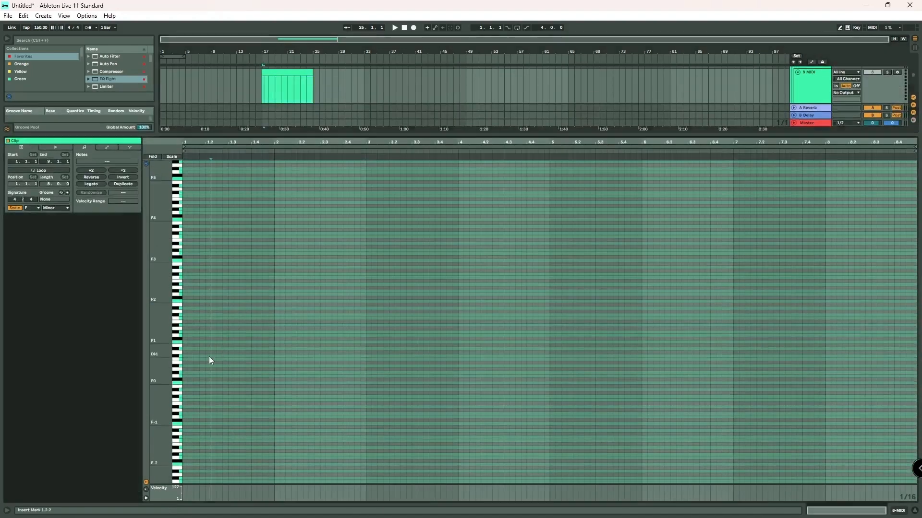
{"action": "left_click", "coordinate": [183, 355]}
{"action": "key", "text": "ctrl+v"}
{"action": "left_click", "coordinate": [353, 314]}
{"action": "left_click", "coordinate": [309, 275]}
Delete the doubled E♭3 notes above the C3 notes in bars 4 and 6 of the bass clip
{"action": "double_click", "coordinate": [515, 268]}
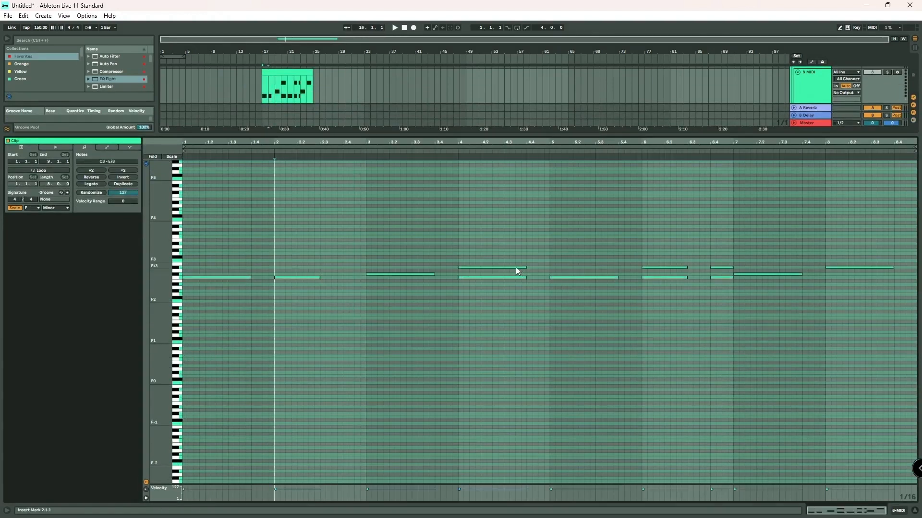
{"action": "double_click", "coordinate": [662, 268]}
{"action": "left_click", "coordinate": [718, 267]}
{"action": "double_click", "coordinate": [720, 267]}
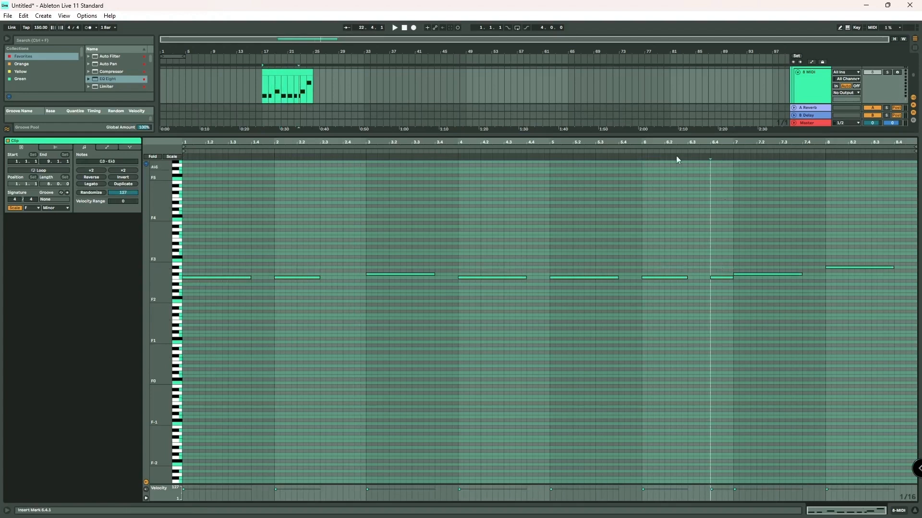
Transpose all notes in the bass clip down two octaves
{"action": "left_click_drag", "start_coordinate": [200, 225], "coordinate": [237, 278]}
{"action": "key", "text": "ctrl+a"}
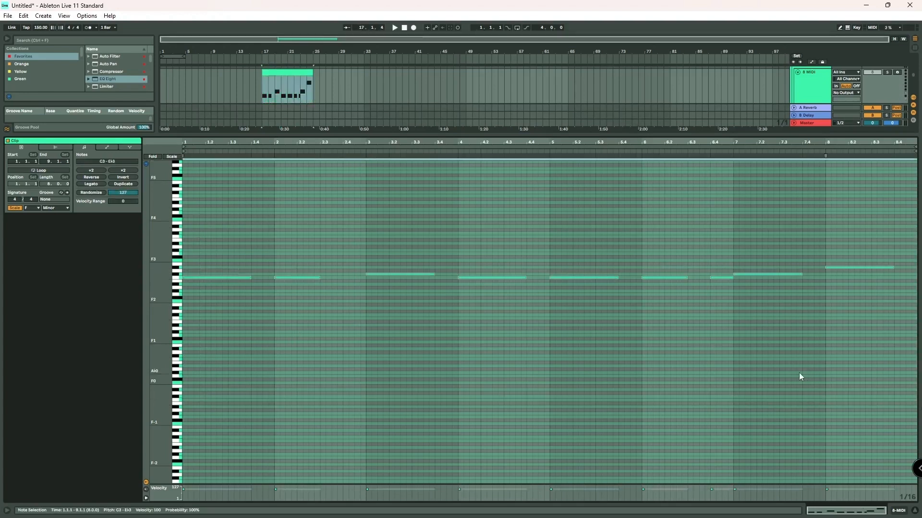
{"action": "key", "text": "shift+Down"}
{"action": "key", "text": "shift+Down"}
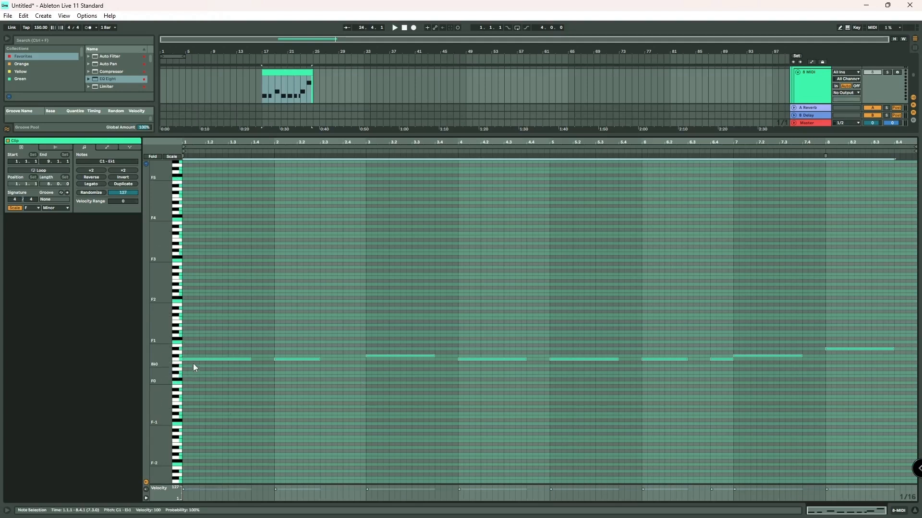
Load a Serum instrument onto the MIDI track in the Bass group
{"action": "left_click", "coordinate": [811, 86]}
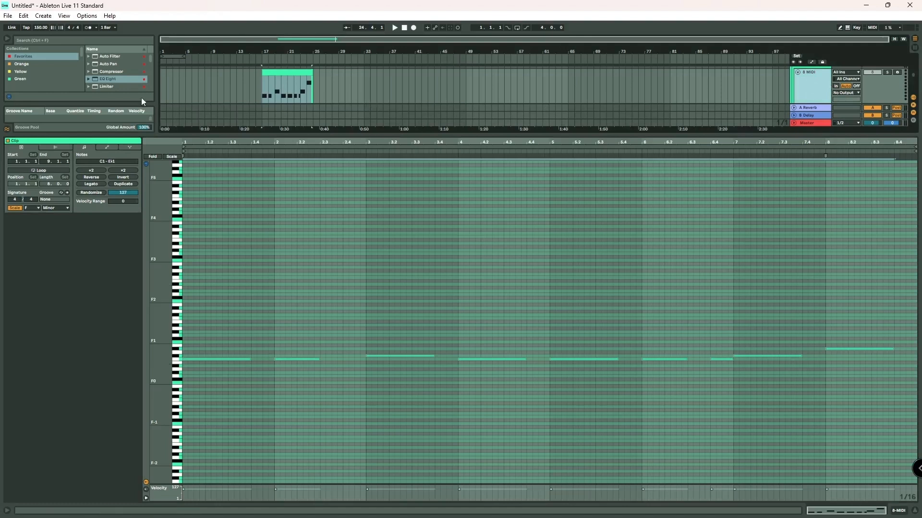
{"action": "left_click_drag", "start_coordinate": [143, 104], "coordinate": [95, 289]}
{"action": "left_click_drag", "start_coordinate": [222, 136], "coordinate": [218, 360]}
{"action": "double_click", "coordinate": [116, 178]}
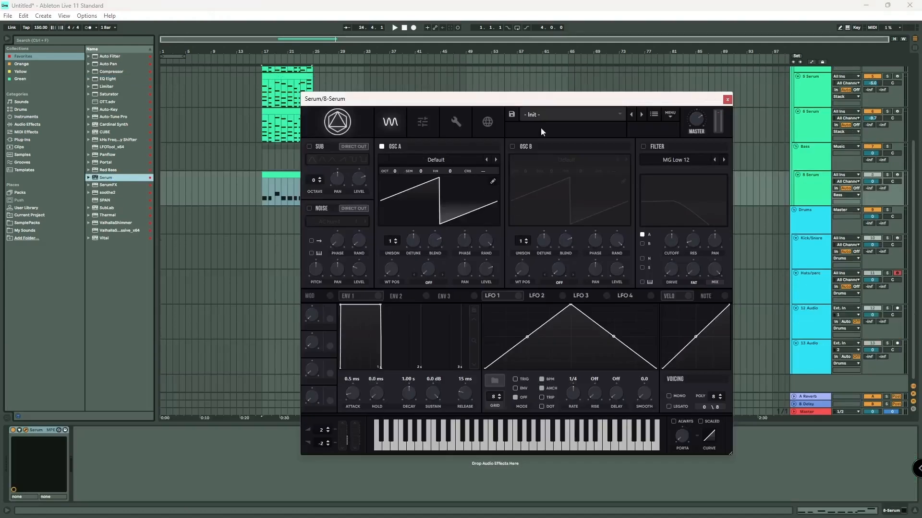
Solo the bass Serum track and play it, trying oscillator A one octave higher
{"action": "left_click", "coordinate": [888, 175]}
{"action": "key", "text": "space"}
{"action": "left_click", "coordinate": [397, 168]}
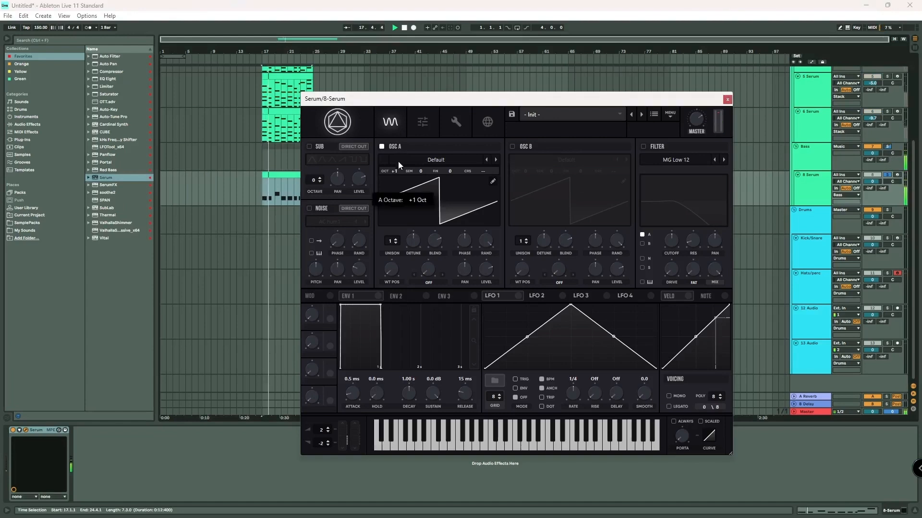
{"action": "left_click_drag", "start_coordinate": [500, 101], "coordinate": [207, 279]}
{"action": "key", "text": "space"}
Play the arrangement with the bass unsoloed to hear it together with the chord stack
{"action": "left_click", "coordinate": [886, 147]}
{"action": "key", "text": "space"}
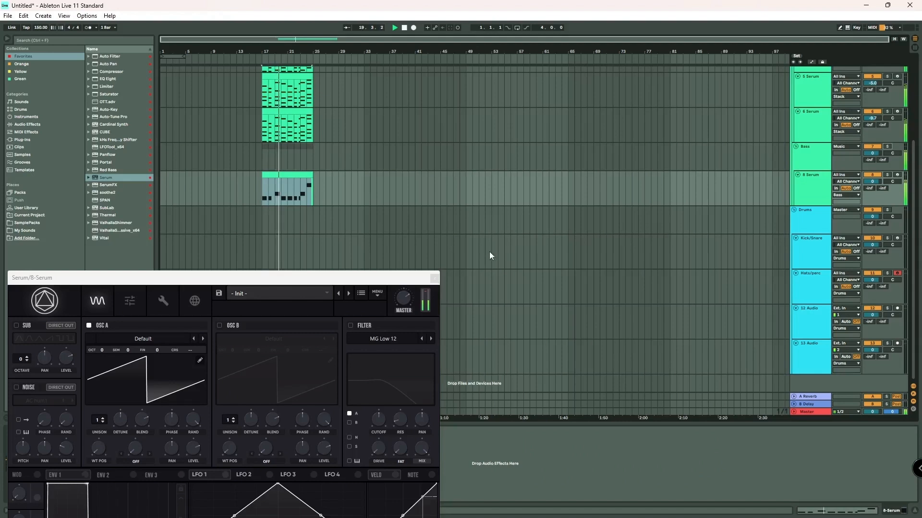
{"action": "left_click_drag", "start_coordinate": [391, 280], "coordinate": [577, 274]}
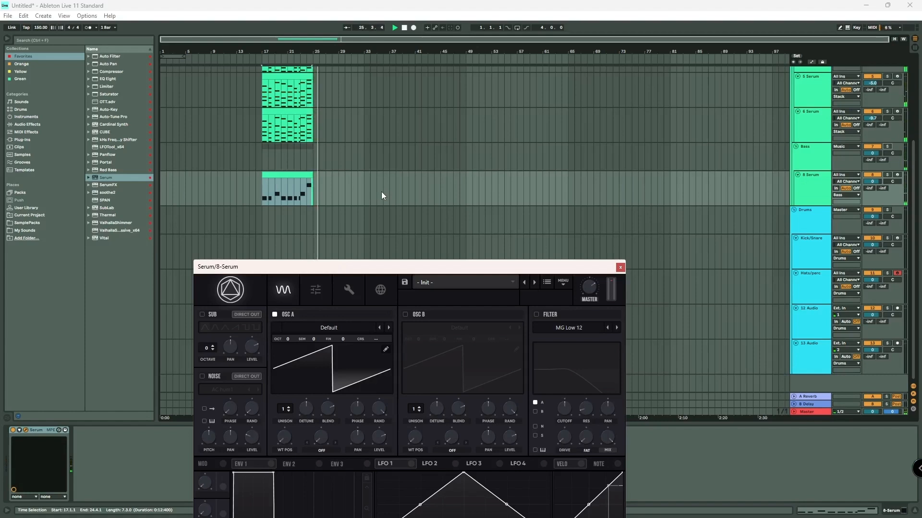
{"action": "key", "text": "space"}
Open the third Serum layer's MIDI clip in an enlarged note editor and copy its lower notes from C3 to F3
{"action": "left_click", "coordinate": [290, 112]}
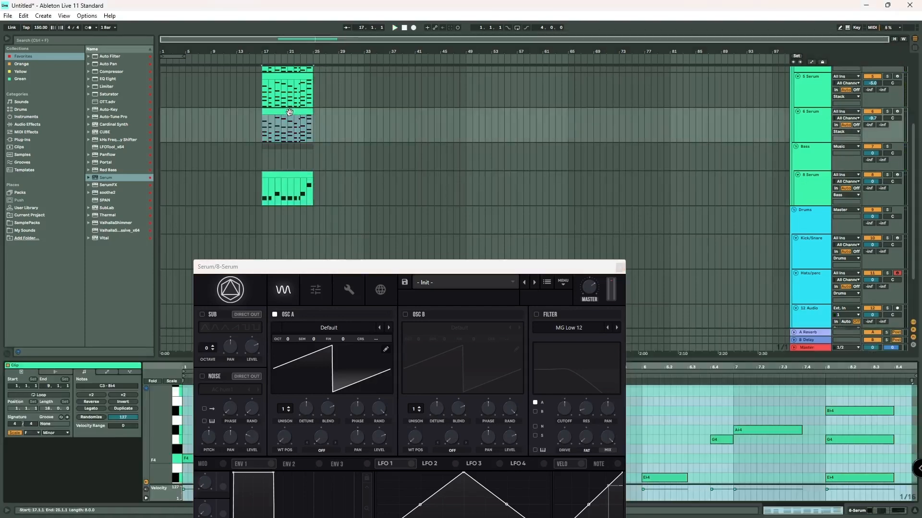
{"action": "left_click_drag", "start_coordinate": [408, 266], "coordinate": [0, 96]}
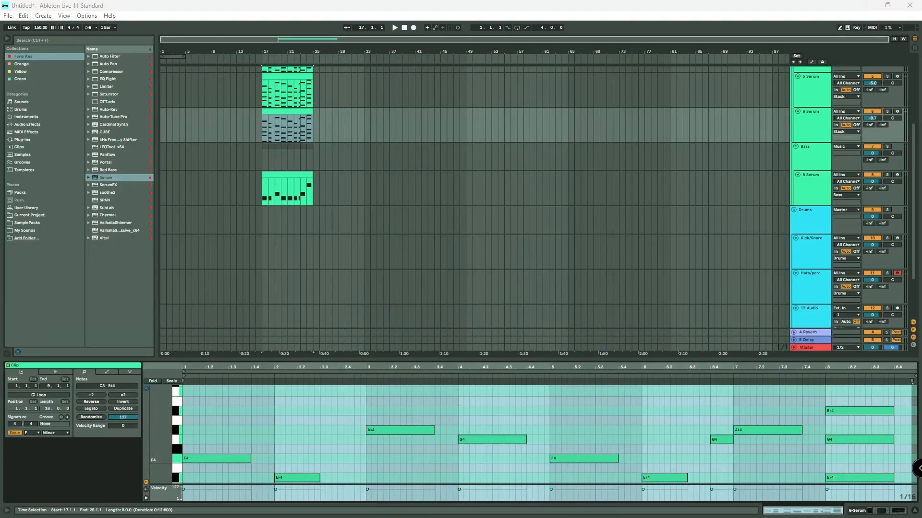
{"action": "left_click_drag", "start_coordinate": [382, 359], "coordinate": [416, 112]}
{"action": "left_click", "coordinate": [320, 207]}
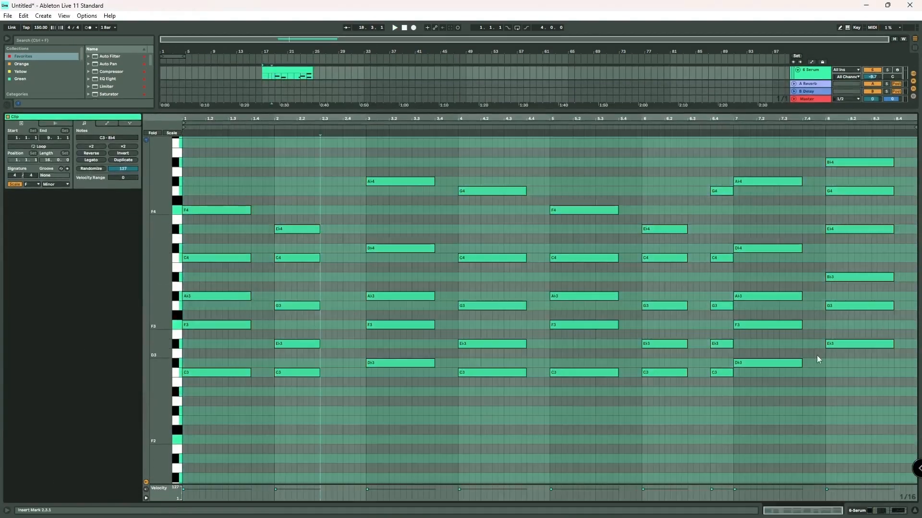
{"action": "mouse_move", "coordinate": [211, 316]}
{"action": "left_mouse_down"}
{"action": "mouse_move", "coordinate": [273, 343]}
{"action": "mouse_move", "coordinate": [330, 348]}
{"action": "mouse_move", "coordinate": [840, 353]}
{"action": "left_mouse_up"}
{"action": "left_click_drag", "start_coordinate": [199, 312], "coordinate": [854, 426]}
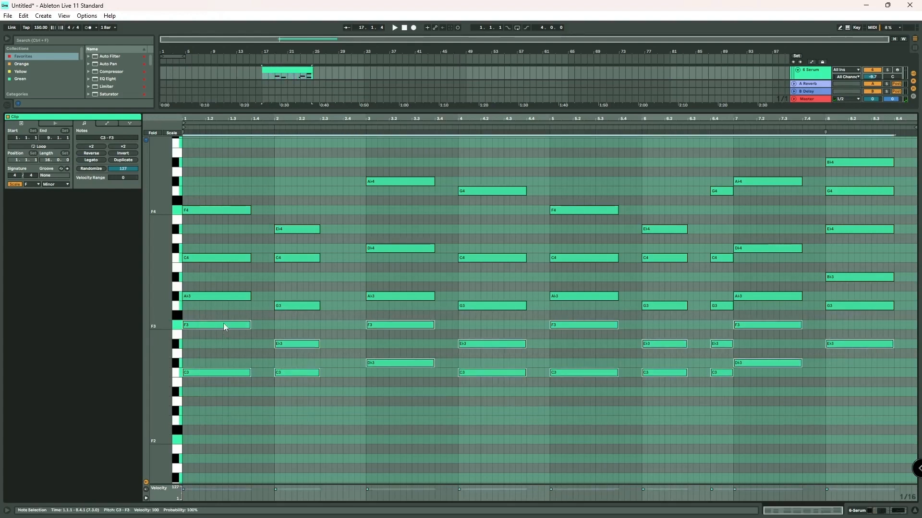
{"action": "left_click_drag", "start_coordinate": [405, 110], "coordinate": [405, 426]}
Open the bass Serum clip and replace all its notes with the copied C3 to F3 notes
{"action": "left_click", "coordinate": [280, 183]}
{"action": "left_click", "coordinate": [280, 178]}
{"action": "double_click", "coordinate": [279, 176]}
{"action": "left_click_drag", "start_coordinate": [354, 422], "coordinate": [353, 143]}
{"action": "left_click_drag", "start_coordinate": [871, 303], "coordinate": [143, 463]}
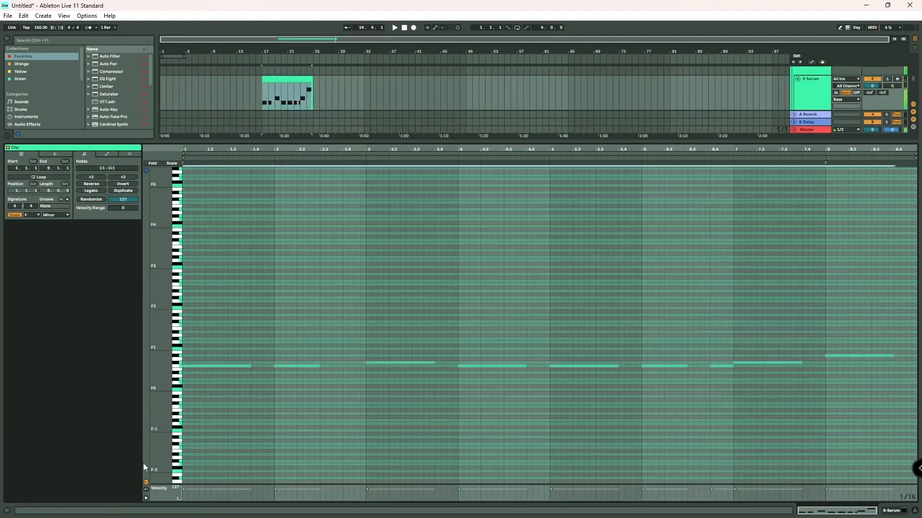
{"action": "key", "text": "Delete"}
{"action": "key", "text": "ctrl+z"}
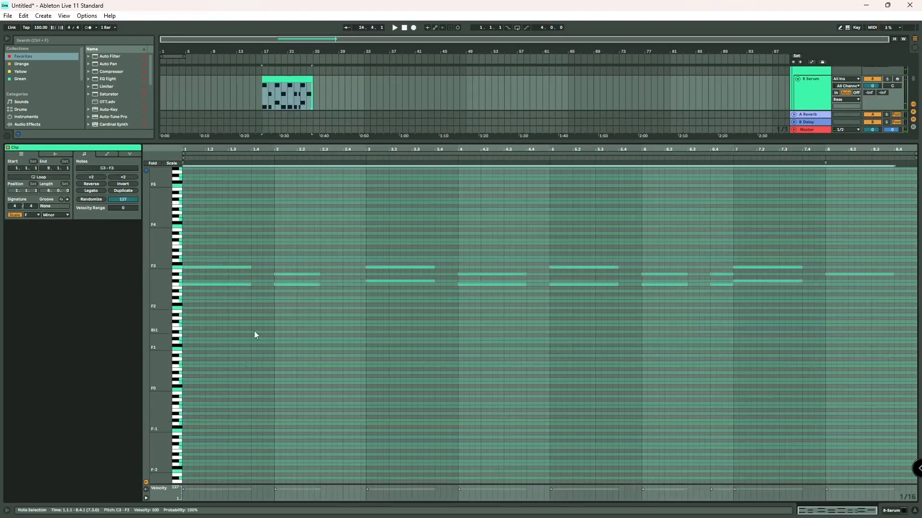
Delete the extra notes from the bass chords, keeping mainly the roots F, E♭, D♭ and C, and transpose the line down two octaves
{"action": "left_click", "coordinate": [249, 254]}
{"action": "left_click", "coordinate": [213, 285]}
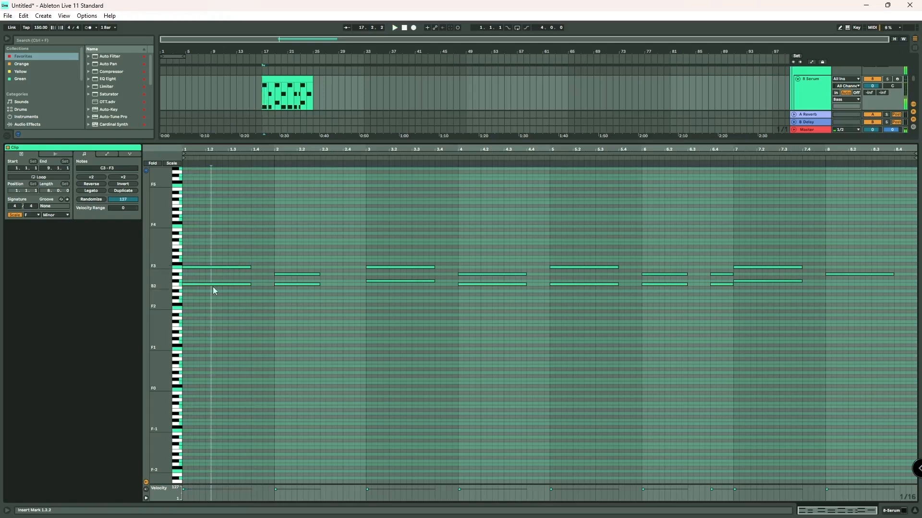
{"action": "double_click", "coordinate": [214, 267]}
{"action": "double_click", "coordinate": [300, 285]}
{"action": "left_click", "coordinate": [299, 275]}
{"action": "left_click", "coordinate": [238, 285]}
{"action": "left_click", "coordinate": [310, 254]}
{"action": "left_click", "coordinate": [309, 274]}
{"action": "left_click", "coordinate": [395, 267]}
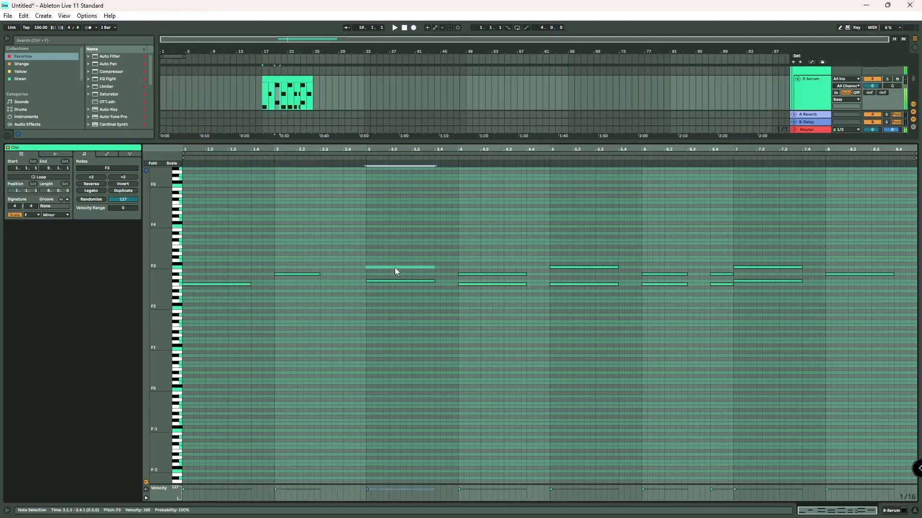
{"action": "key", "text": "Delete"}
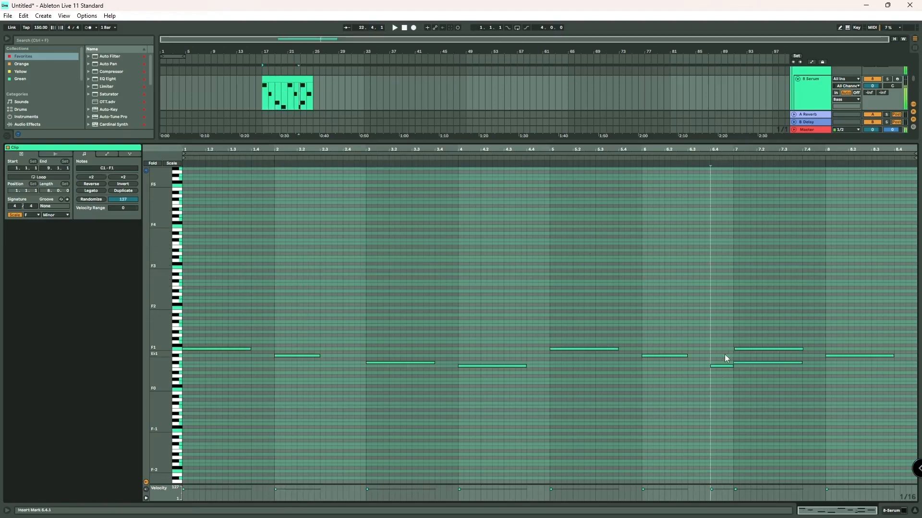
Remove the extra F1 above the D♭1 note in bar 7 of the bass clip
{"action": "left_click", "coordinate": [742, 349]}
{"action": "key", "text": "Delete"}
{"action": "left_click_drag", "start_coordinate": [719, 351], "coordinate": [752, 390]}
{"action": "left_click_drag", "start_coordinate": [833, 350], "coordinate": [827, 393]}
Play the chords and bass with the master's SPAN analyser open to examine the low-frequency range, and close the analyser
{"action": "key", "text": "space"}
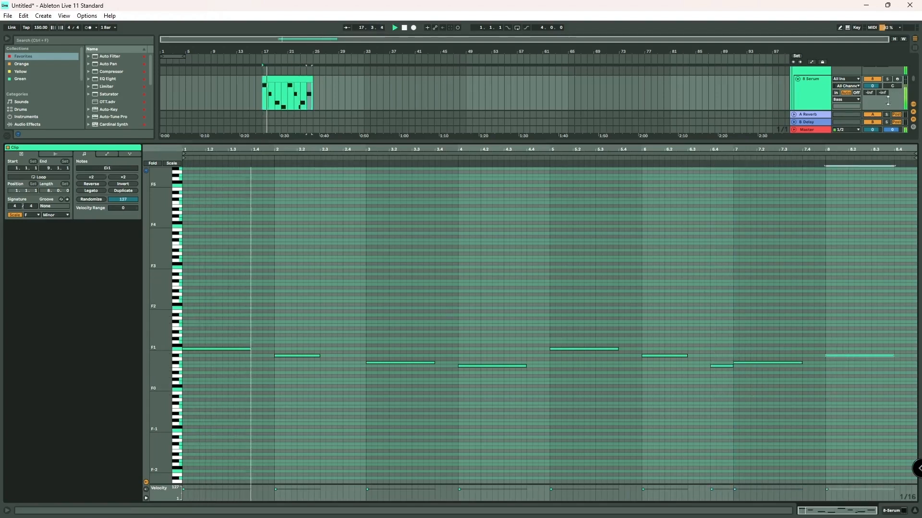
{"action": "key", "text": "Tab"}
{"action": "left_click", "coordinate": [882, 47]}
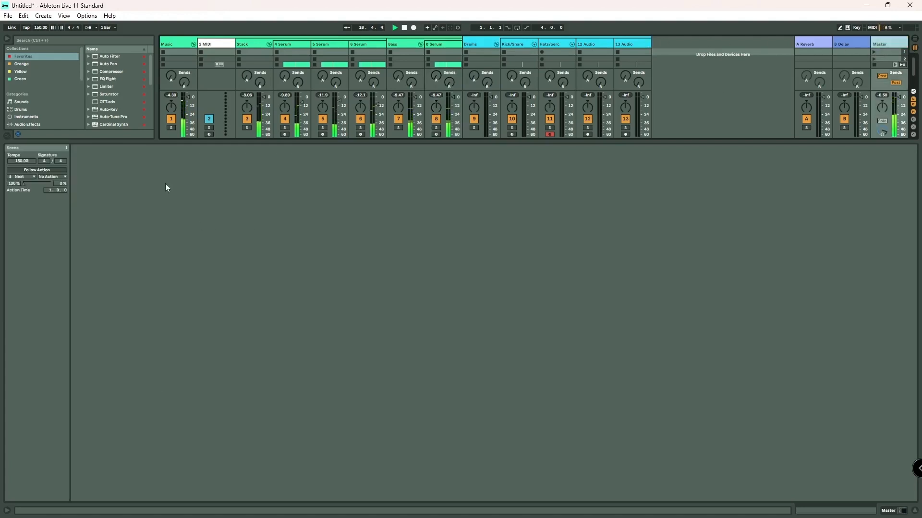
{"action": "double_click", "coordinate": [891, 40]}
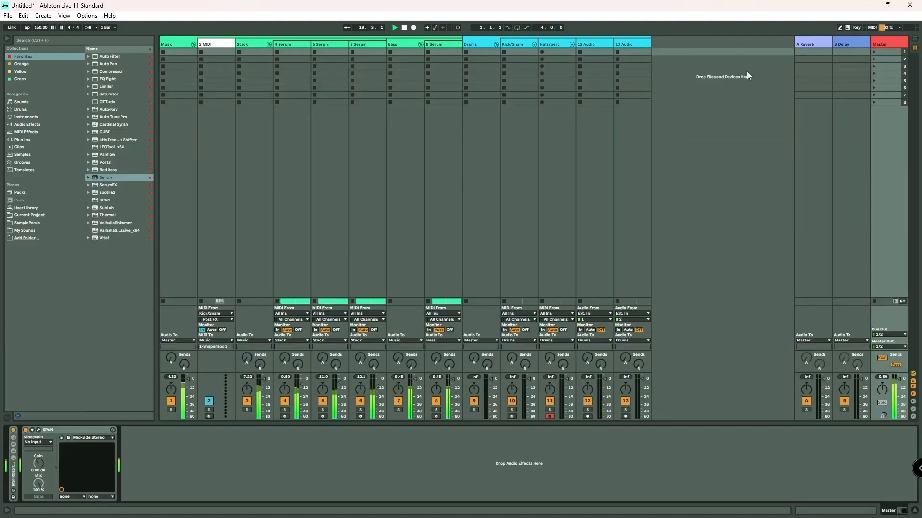
{"action": "left_click", "coordinate": [38, 430]}
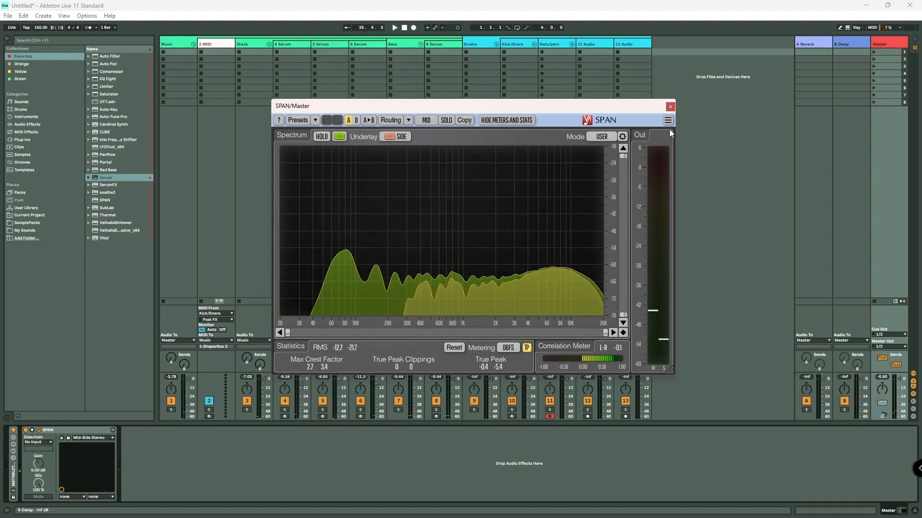
{"action": "left_click", "coordinate": [670, 106]}
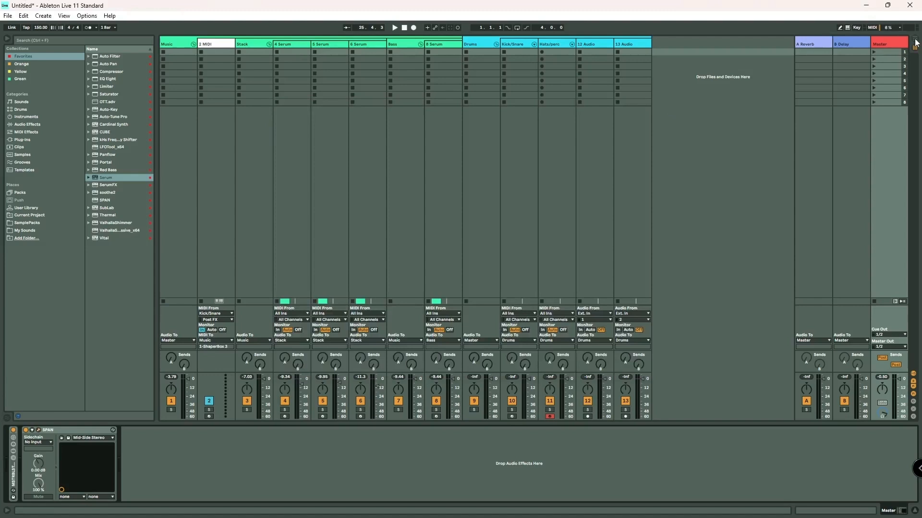
Bring the bass Serum window back into view and load the Analog wavetable Basic Shapes into oscillator A during playback
{"action": "left_click_drag", "start_coordinate": [1, 106], "coordinate": [523, 98]}
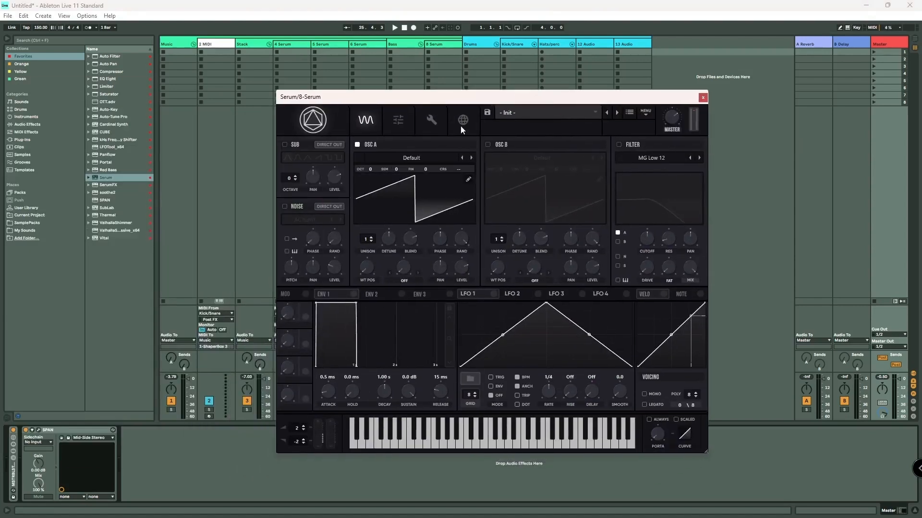
{"action": "left_click_drag", "start_coordinate": [455, 93], "coordinate": [662, 121]}
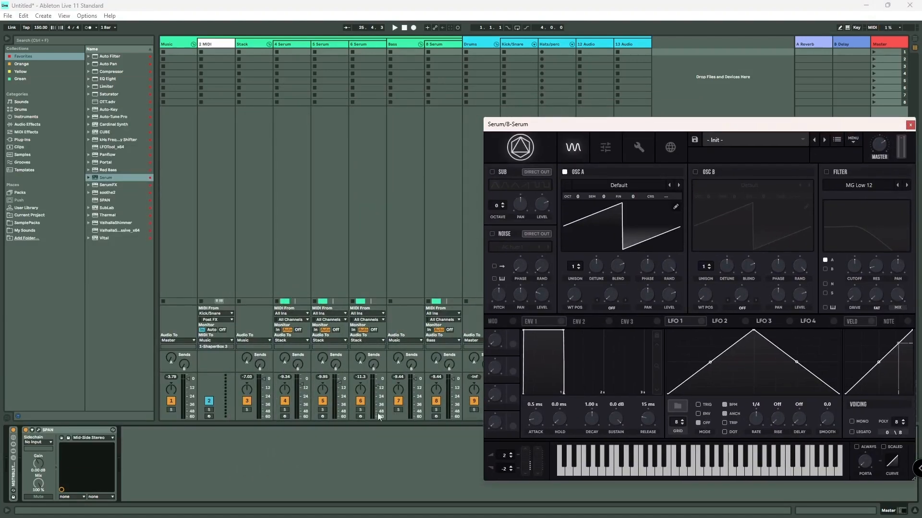
{"action": "left_click_drag", "start_coordinate": [630, 123], "coordinate": [360, 85]}
{"action": "left_click", "coordinate": [355, 153]}
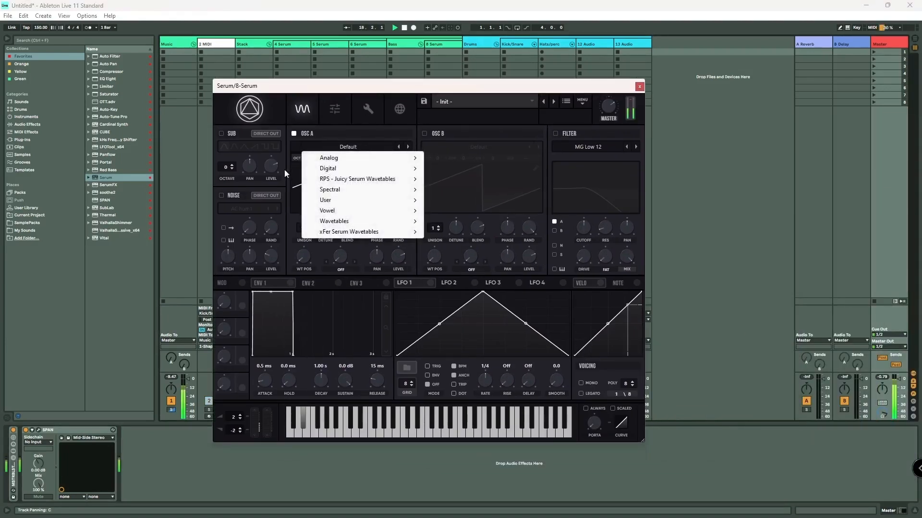
{"action": "mouse_move", "coordinate": [365, 158]}
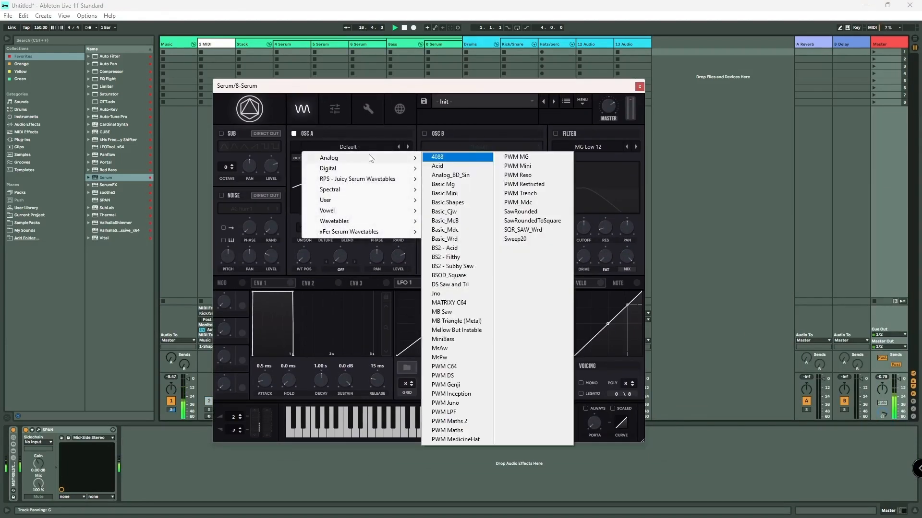
{"action": "left_click", "coordinate": [444, 202]}
Set oscillator A's wavetable position to 2 and its unison to 10 voices, and adjust the detune
{"action": "left_click_drag", "start_coordinate": [315, 280], "coordinate": [325, 199]}
{"action": "left_click_drag", "start_coordinate": [308, 231], "coordinate": [304, 297]}
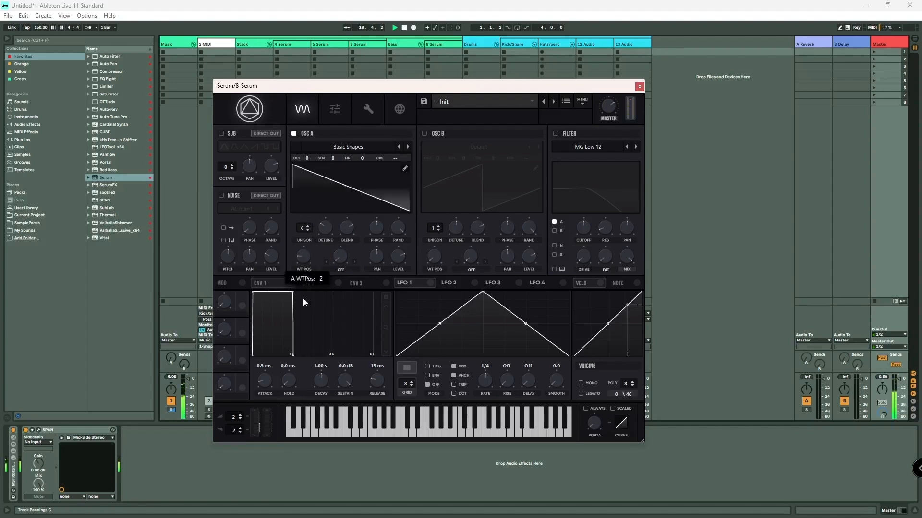
{"action": "mouse_move", "coordinate": [304, 256]}
{"action": "left_mouse_down"}
{"action": "mouse_move", "coordinate": [302, 266]}
{"action": "mouse_move", "coordinate": [304, 255]}
{"action": "left_mouse_up"}
{"action": "mouse_move", "coordinate": [321, 224]}
{"action": "left_mouse_down"}
{"action": "mouse_move", "coordinate": [323, 200]}
{"action": "mouse_move", "coordinate": [323, 226]}
{"action": "left_mouse_up"}
Enable the MG Low 12 filter, raise its cutoff and set its Fat amount to about 17%
{"action": "left_click", "coordinate": [556, 134]}
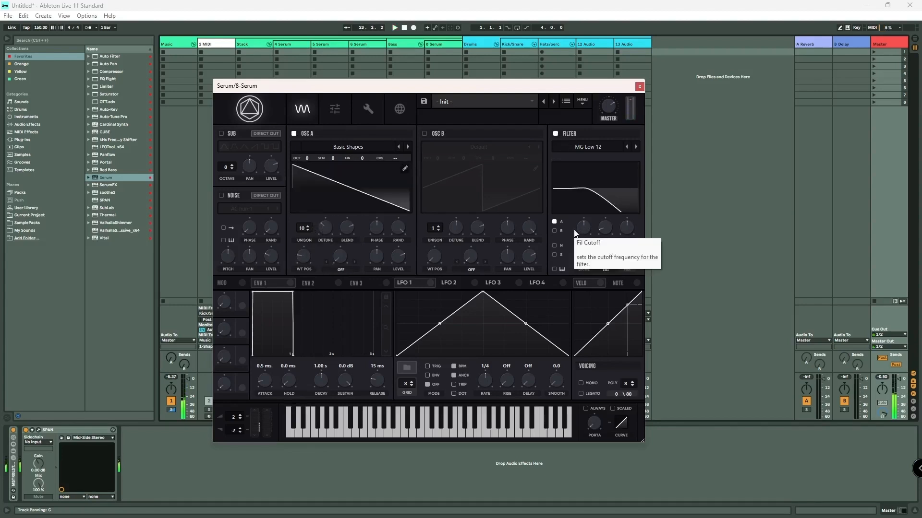
{"action": "left_click_drag", "start_coordinate": [583, 228], "coordinate": [591, 210]}
{"action": "left_click_drag", "start_coordinate": [587, 254], "coordinate": [609, 239]}
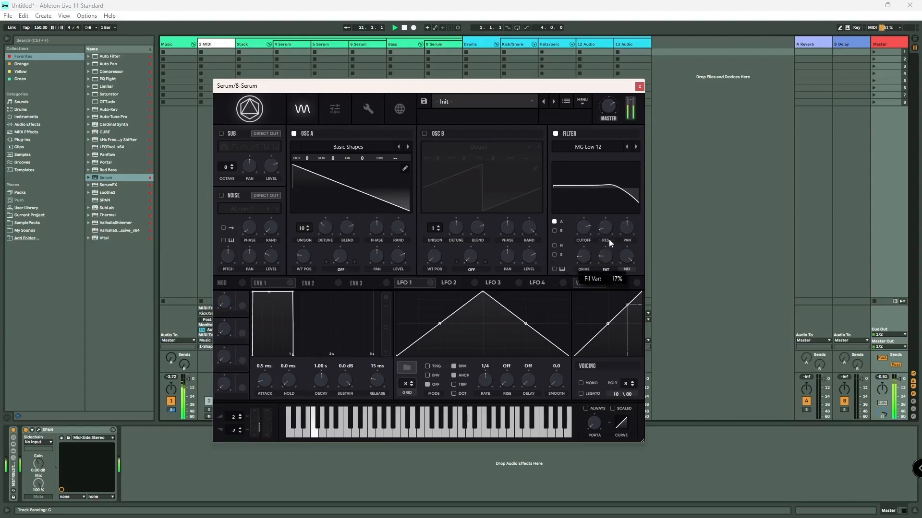
Enable HardClip distortion and chorus in Serum's effects rack and move the chorus directly after the distortion
{"action": "left_click", "coordinate": [334, 109]}
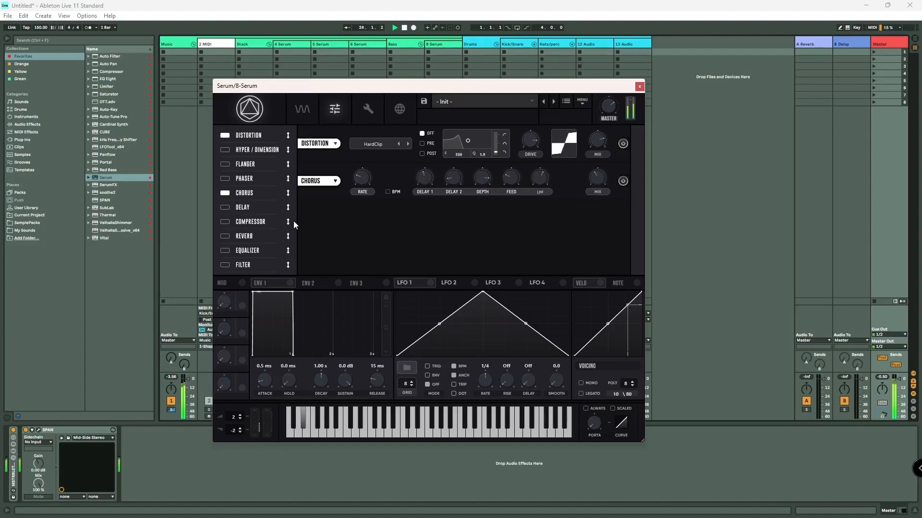
{"action": "left_click_drag", "start_coordinate": [273, 193], "coordinate": [269, 164]}
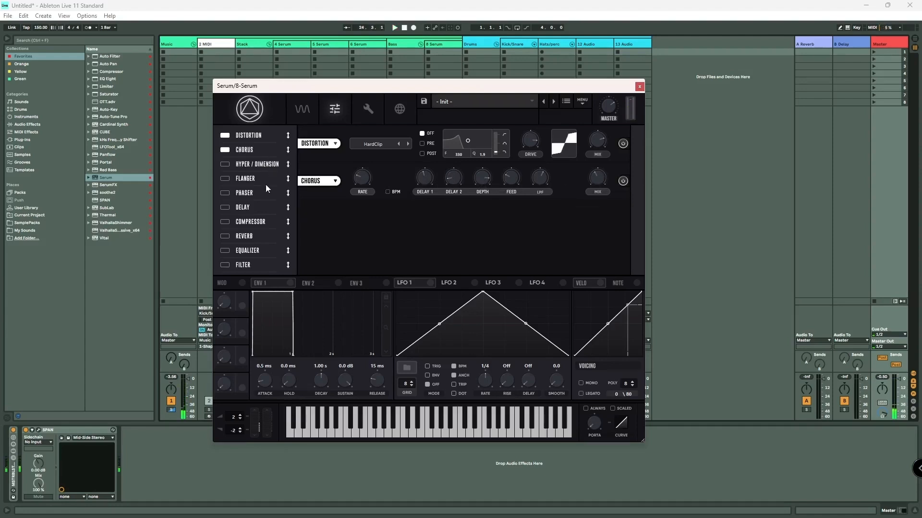
Enable the compressor in the bass Serum's effects rack with multiband on, lower its mix and raise its gain
{"action": "left_click", "coordinate": [225, 221]}
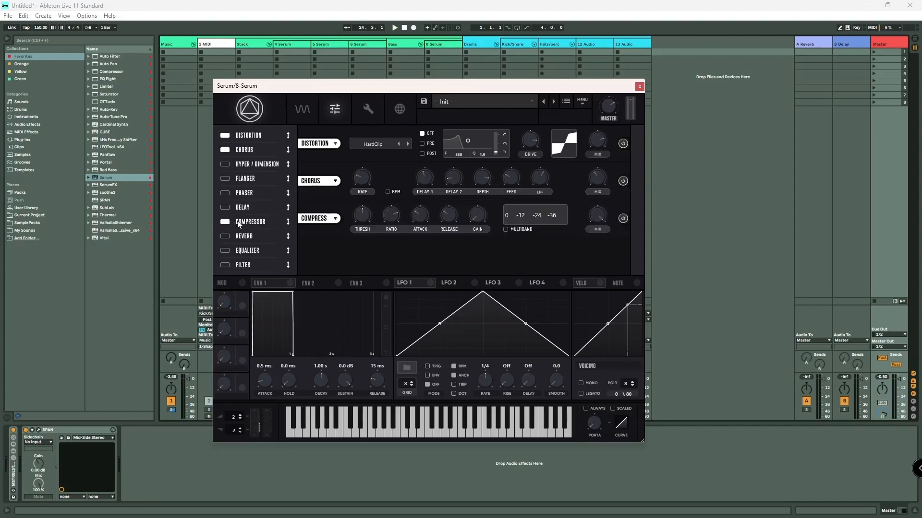
{"action": "left_click", "coordinate": [516, 229]}
{"action": "key", "text": "space"}
{"action": "left_click_drag", "start_coordinate": [597, 215], "coordinate": [578, 290]}
{"action": "left_click_drag", "start_coordinate": [471, 212], "coordinate": [477, 193]}
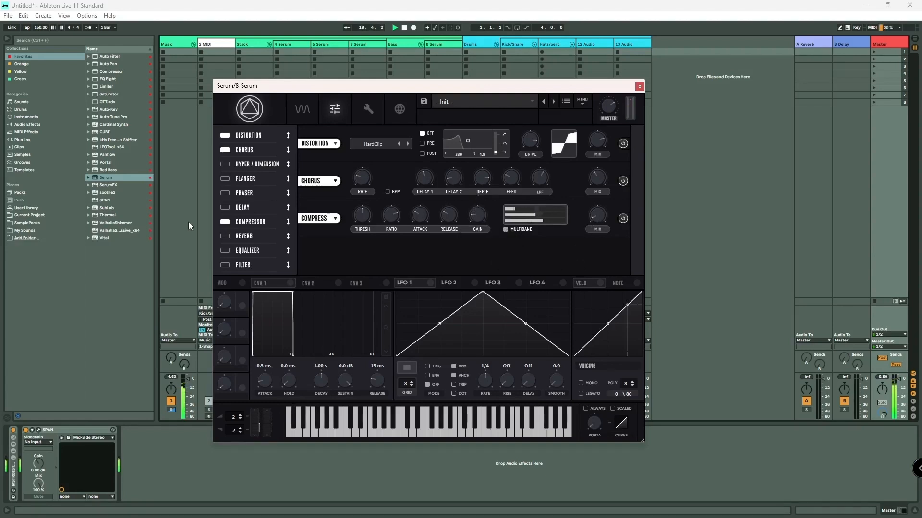
Audition the phaser and the flanger on the bass, switching each off again
{"action": "left_click", "coordinate": [227, 193]}
{"action": "left_click", "coordinate": [227, 194]}
{"action": "left_click", "coordinate": [226, 179]}
{"action": "left_click", "coordinate": [227, 179]}
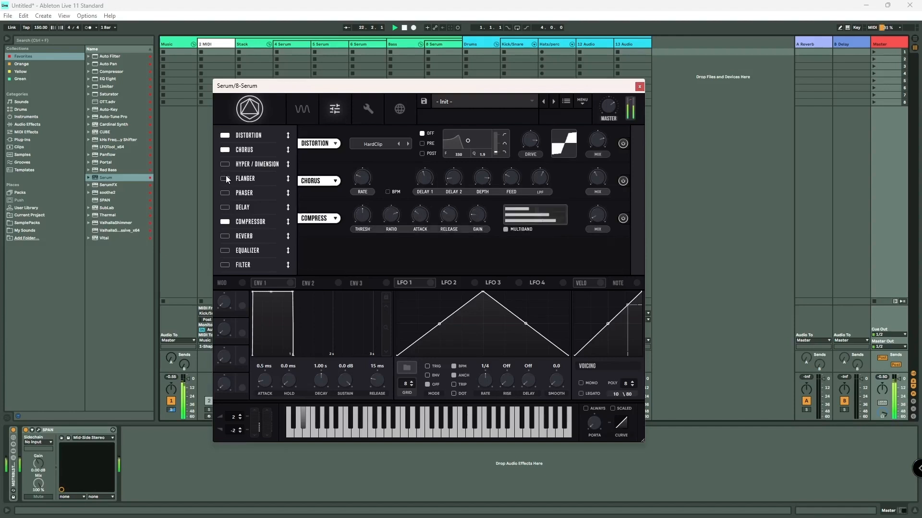
Enable Hyper/Dimension, raise the Dimension mix, set its size to about 22%, and reduce the compressor's mix
{"action": "left_click", "coordinate": [227, 165]}
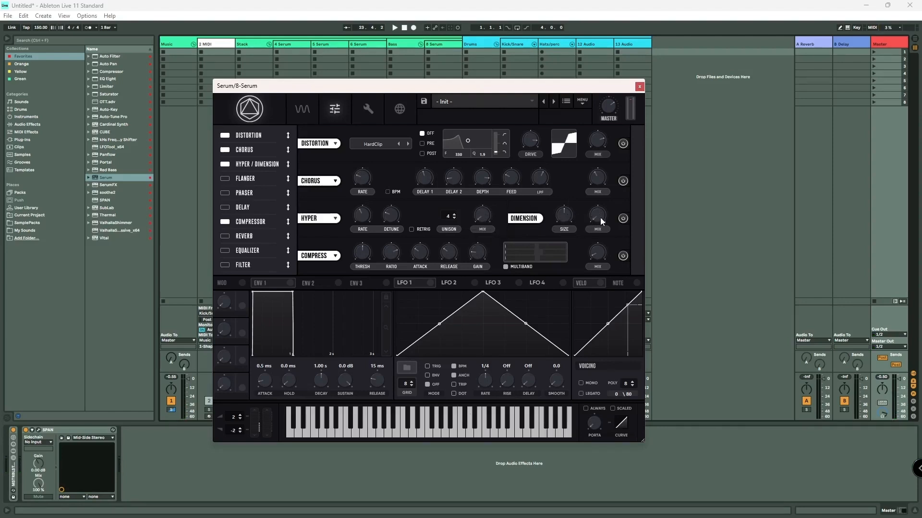
{"action": "left_click_drag", "start_coordinate": [601, 217], "coordinate": [601, 193]}
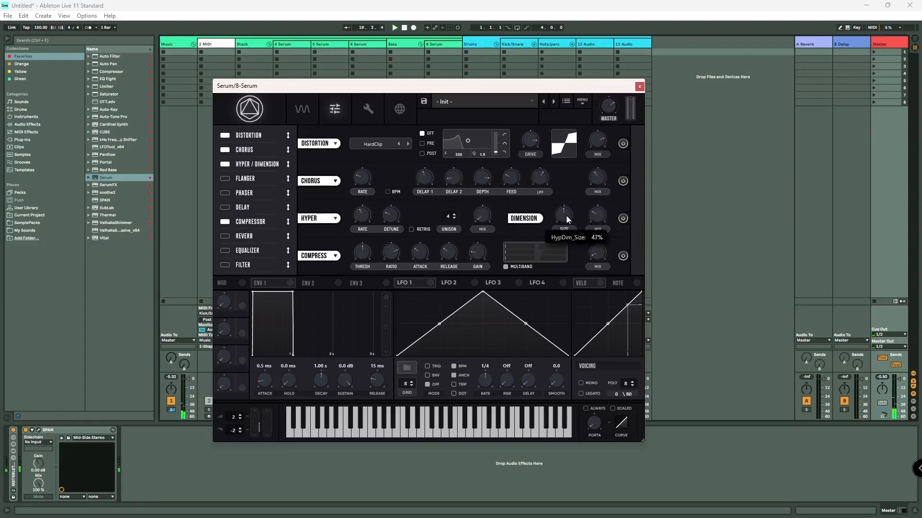
{"action": "mouse_move", "coordinate": [565, 226]}
{"action": "left_mouse_down"}
{"action": "mouse_move", "coordinate": [561, 249]}
{"action": "mouse_move", "coordinate": [573, 198]}
{"action": "mouse_move", "coordinate": [570, 212]}
{"action": "left_mouse_up"}
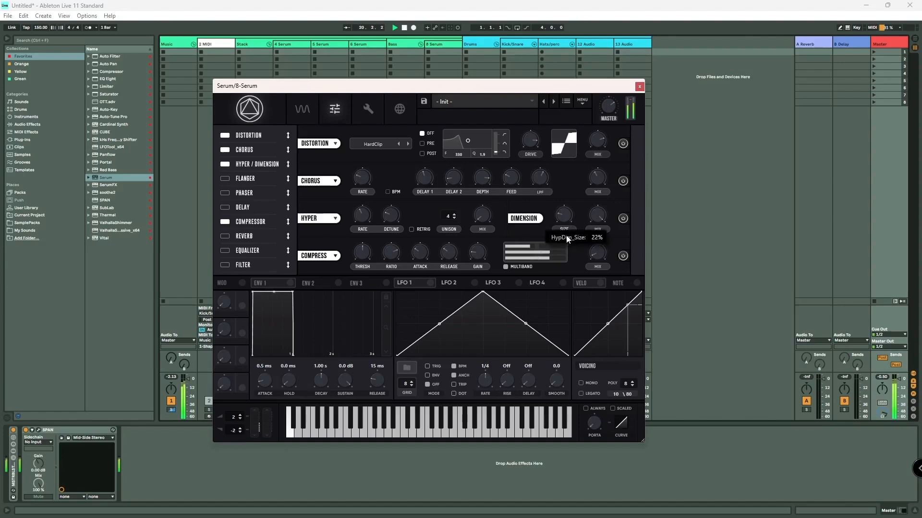
{"action": "left_click_drag", "start_coordinate": [593, 260], "coordinate": [597, 281]}
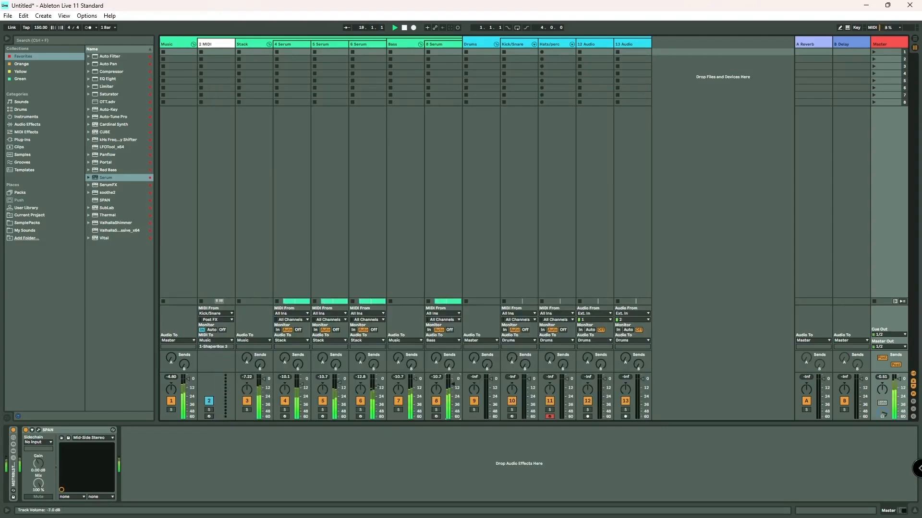
Add OTT after Serum on the bass track and set its amount to 14%
{"action": "left_click", "coordinate": [442, 48]}
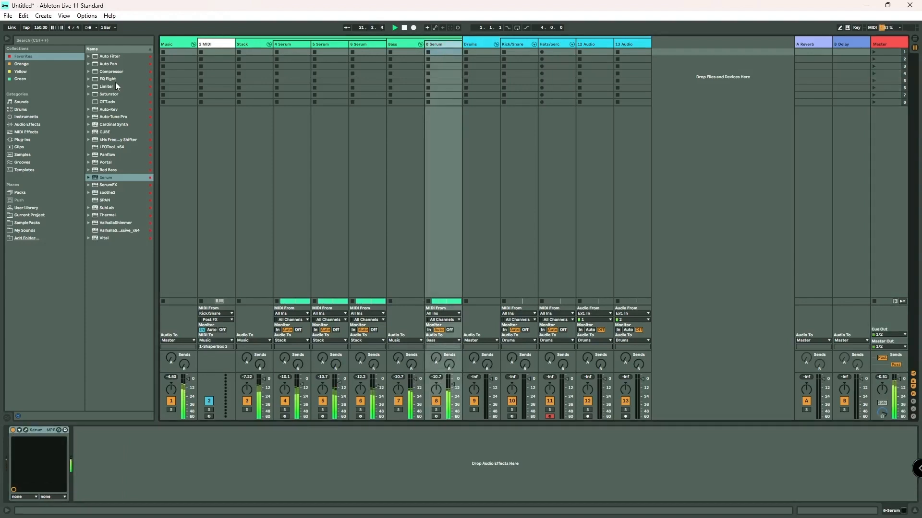
{"action": "left_click_drag", "start_coordinate": [111, 102], "coordinate": [322, 433]}
{"action": "mouse_move", "coordinate": [255, 493]}
{"action": "left_mouse_down"}
{"action": "mouse_move", "coordinate": [255, 513]}
{"action": "mouse_move", "coordinate": [254, 495]}
{"action": "left_mouse_up"}
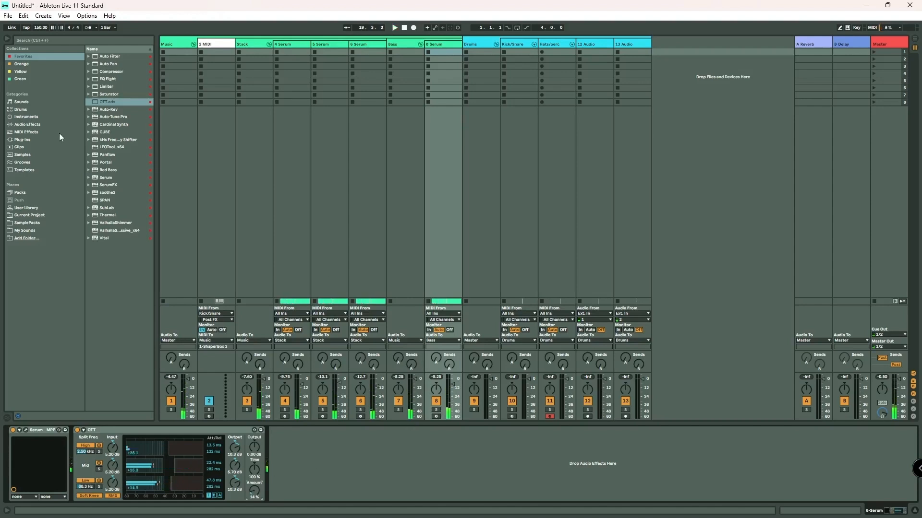
Add Overdrive at 19% dry/wet, set Thermal's Synthesized Bass preset to about 28/47 on the XY control, and lower its wet mix
{"action": "left_click", "coordinate": [36, 124]}
{"action": "left_click", "coordinate": [87, 64]}
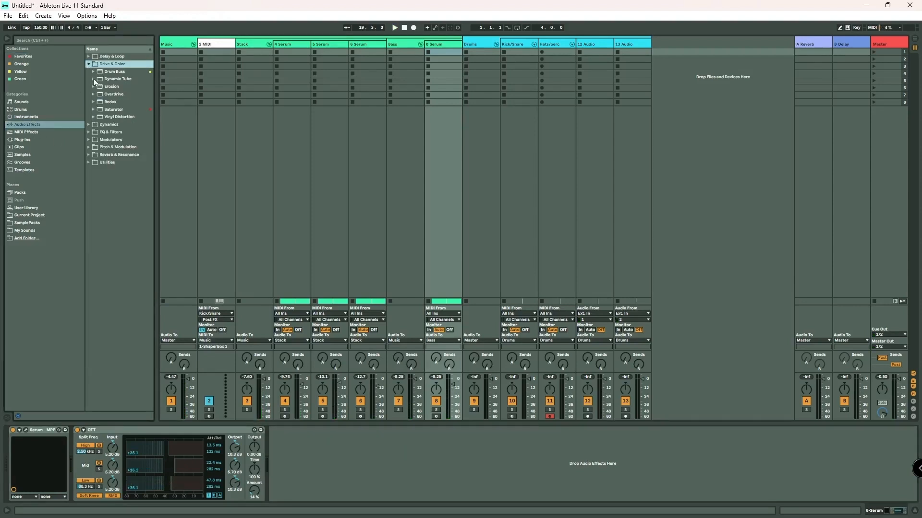
{"action": "left_click", "coordinate": [93, 79]}
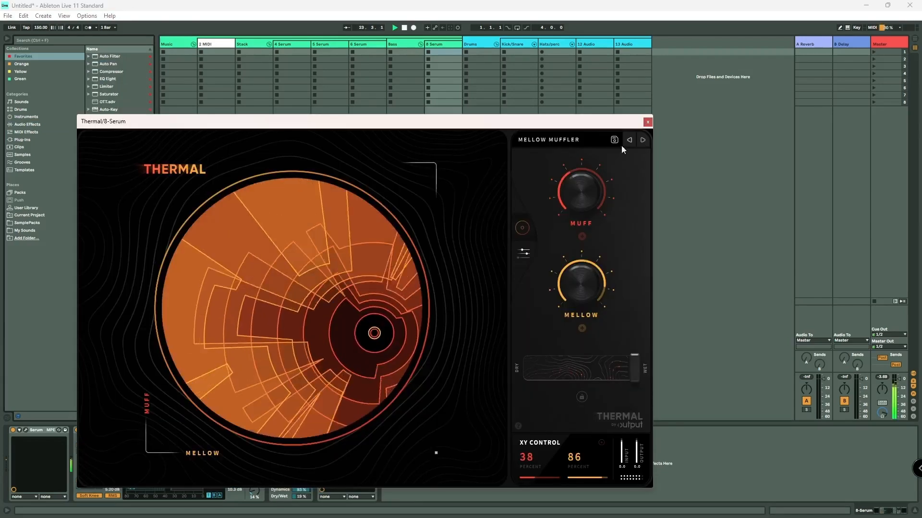
{"action": "left_click_drag", "start_coordinate": [370, 329], "coordinate": [284, 360]}
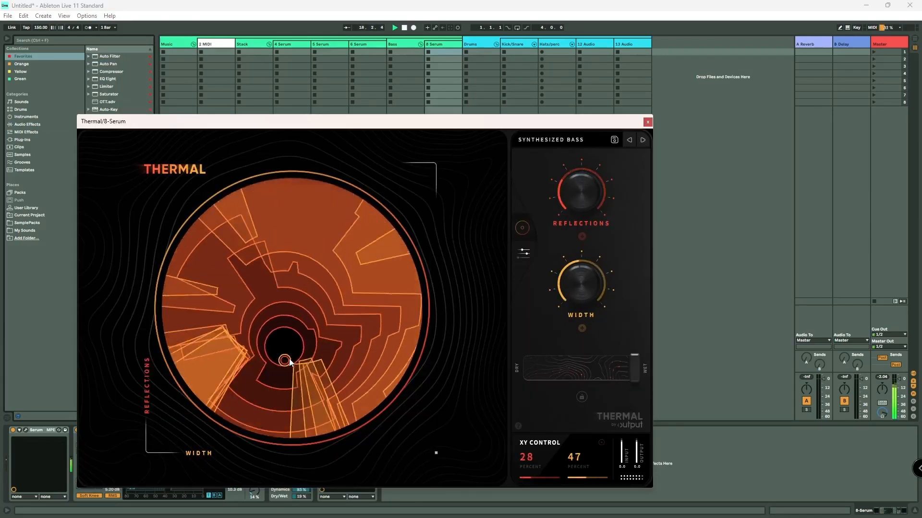
{"action": "left_click_drag", "start_coordinate": [634, 367], "coordinate": [563, 371]}
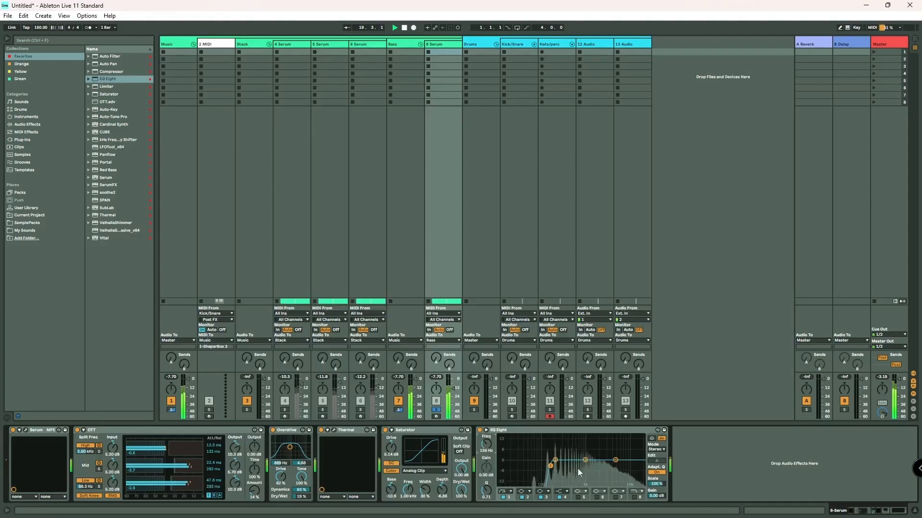
Shape the bass with EQ Eight, enabling band 7 for the highs and cutting about 4.3 dB near 1.98 kHz
{"action": "left_click_drag", "start_coordinate": [581, 461], "coordinate": [616, 455]}
{"action": "left_click", "coordinate": [616, 492]}
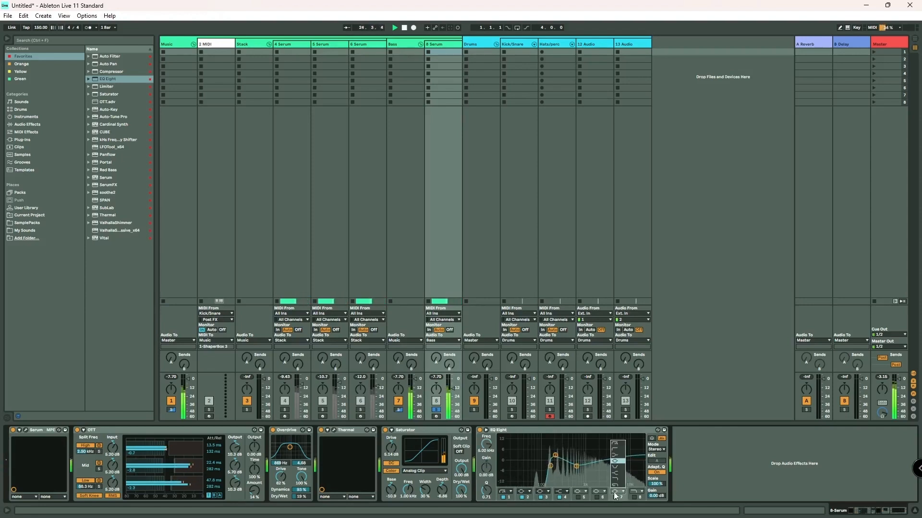
{"action": "left_click", "coordinate": [639, 492]}
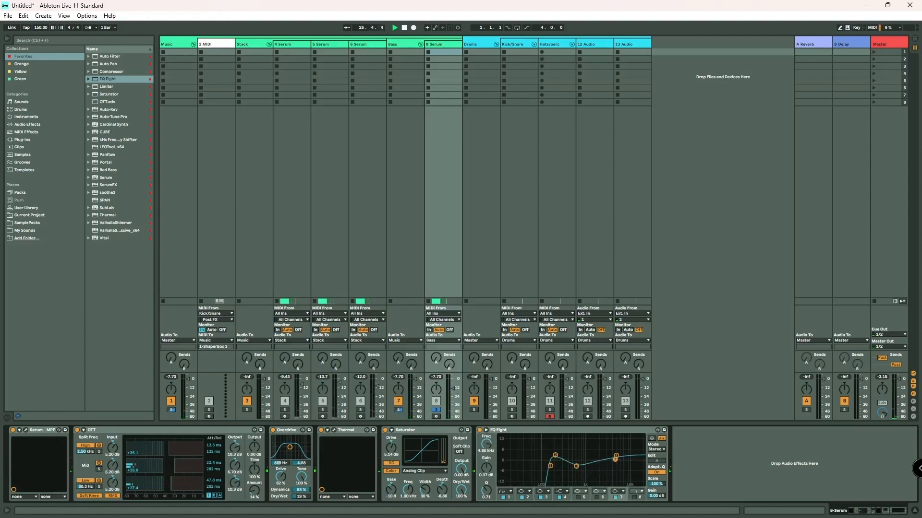
{"action": "key", "text": "space"}
{"action": "mouse_move", "coordinate": [601, 463]}
{"action": "left_mouse_down"}
{"action": "mouse_move", "coordinate": [574, 466]}
{"action": "mouse_move", "coordinate": [598, 467]}
{"action": "left_mouse_up"}
Unsolo the bass track and balance its volume against the first Serum track of the stack
{"action": "left_click", "coordinate": [438, 411]}
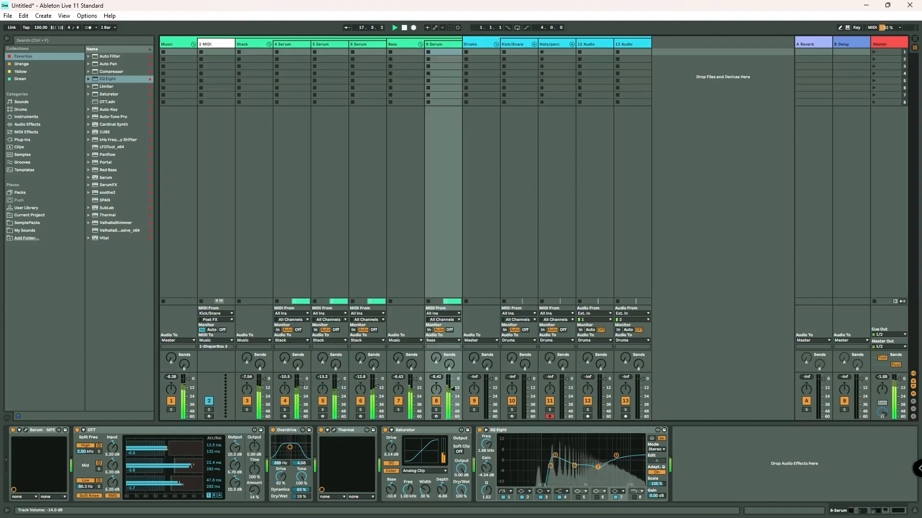
{"action": "left_click_drag", "start_coordinate": [452, 390], "coordinate": [453, 389]}
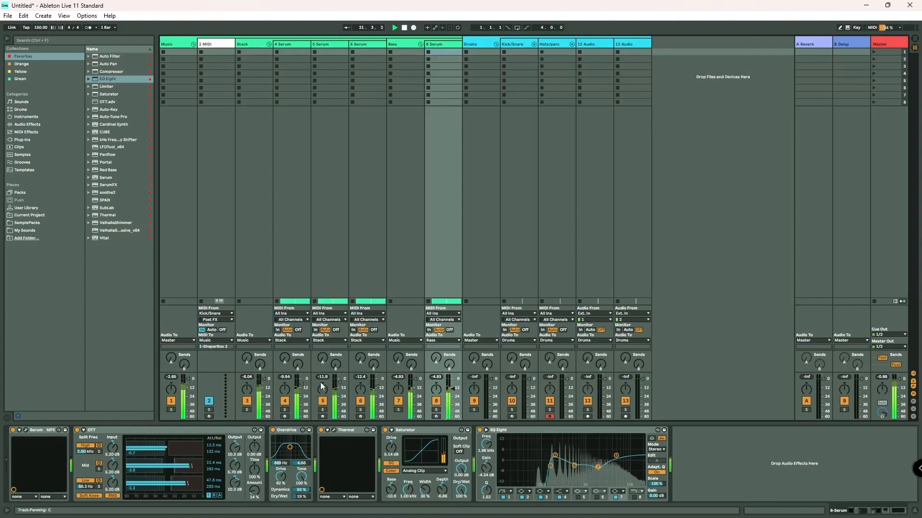
{"action": "left_click_drag", "start_coordinate": [306, 386], "coordinate": [302, 388]}
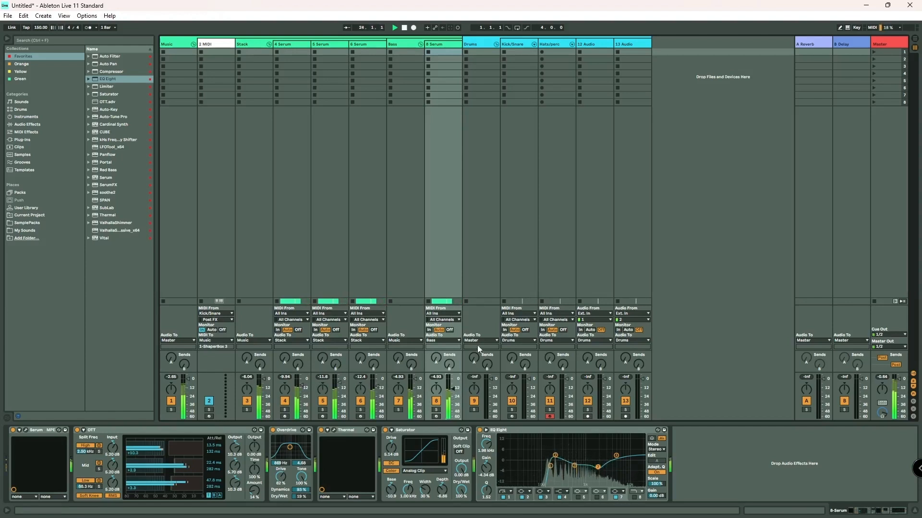
Check the mix in the master's SPAN analyzer while adjusting the bass EQ Eight's boost at about 202 Hz
{"action": "left_click", "coordinate": [886, 47]}
{"action": "left_click", "coordinate": [38, 430]}
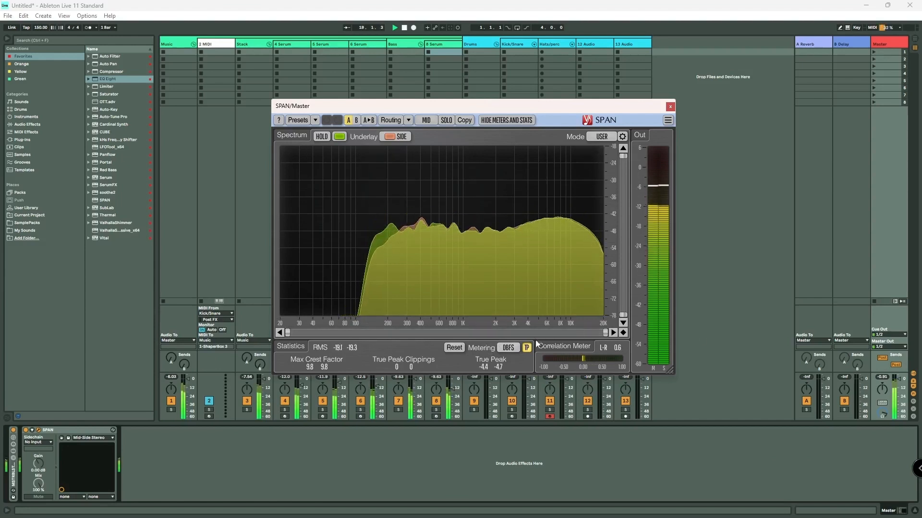
{"action": "left_click_drag", "start_coordinate": [461, 109], "coordinate": [654, 88]}
{"action": "left_click", "coordinate": [438, 44]}
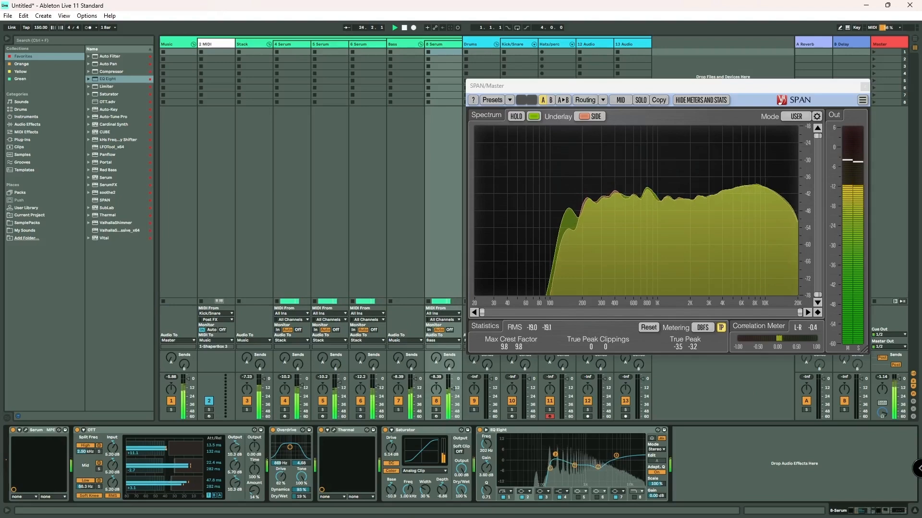
{"action": "left_click", "coordinate": [864, 83]}
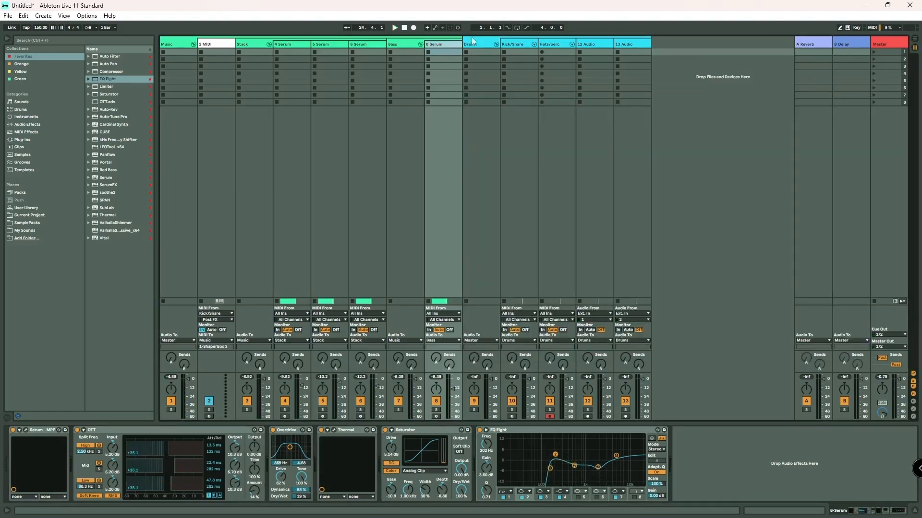
Copy the bass Serum track with its clip in the Arrangement, paste it inside the Bass group and show the copy's devices
{"action": "left_click", "coordinate": [915, 42]}
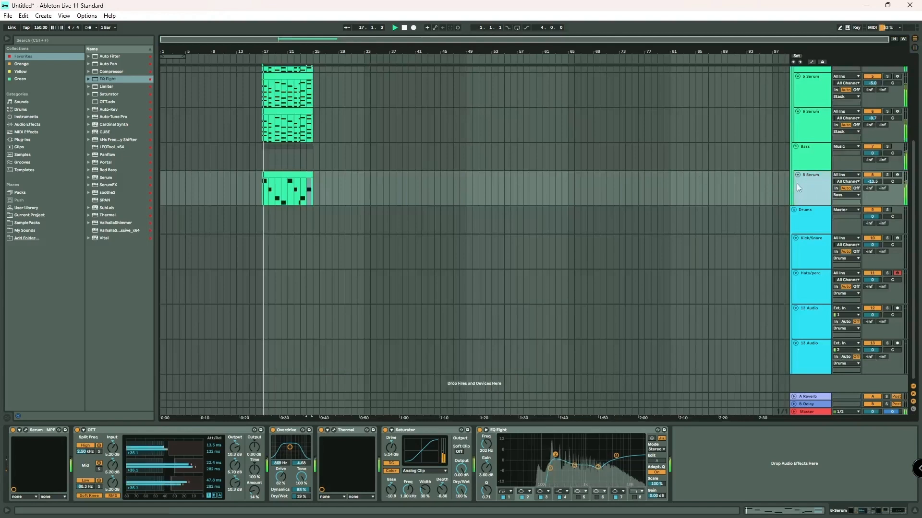
{"action": "right_click", "coordinate": [814, 192]}
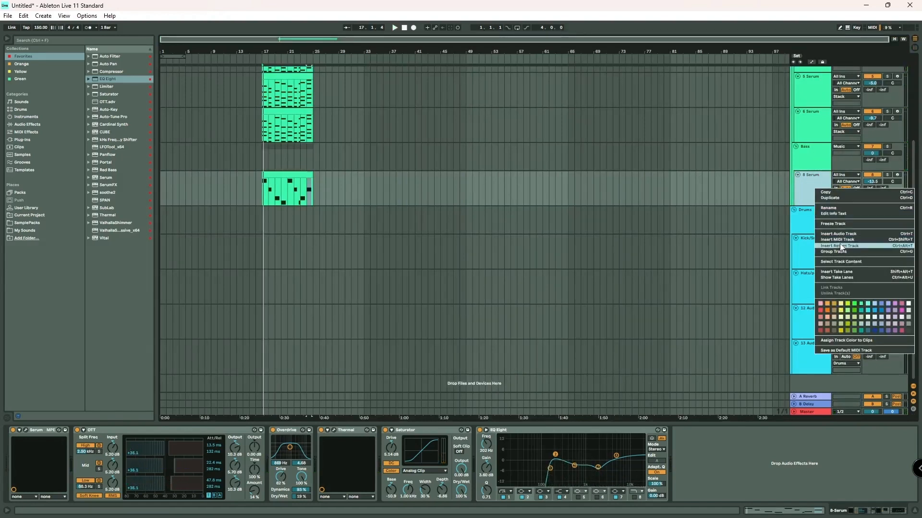
{"action": "left_click", "coordinate": [825, 192]}
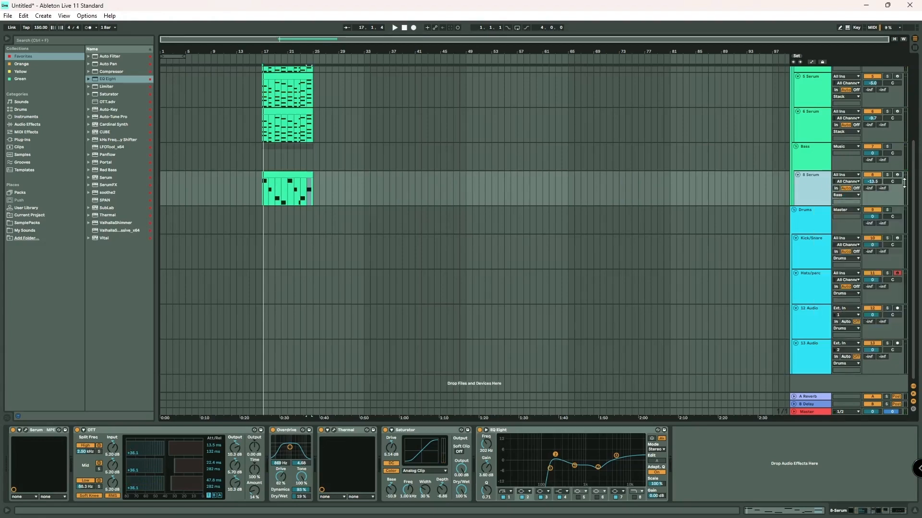
{"action": "key", "text": "ctrl+v"}
{"action": "double_click", "coordinate": [283, 216]}
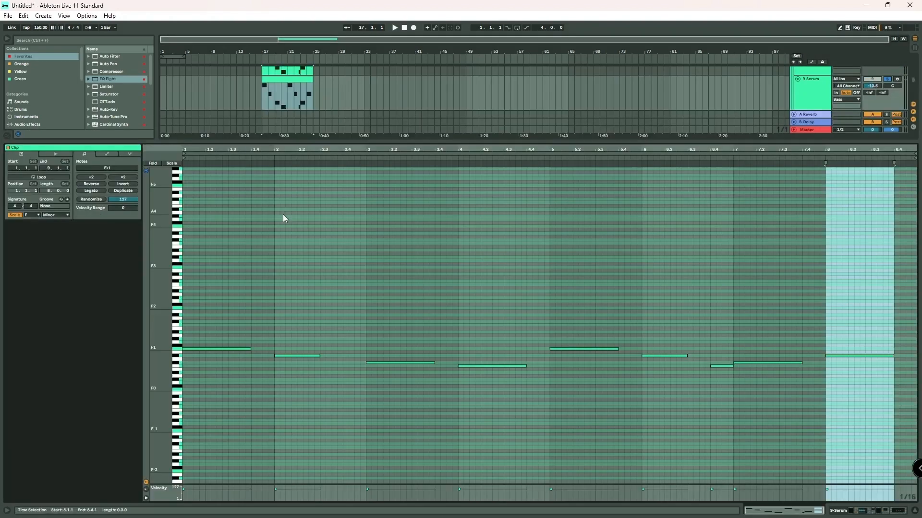
{"action": "double_click", "coordinate": [812, 105]}
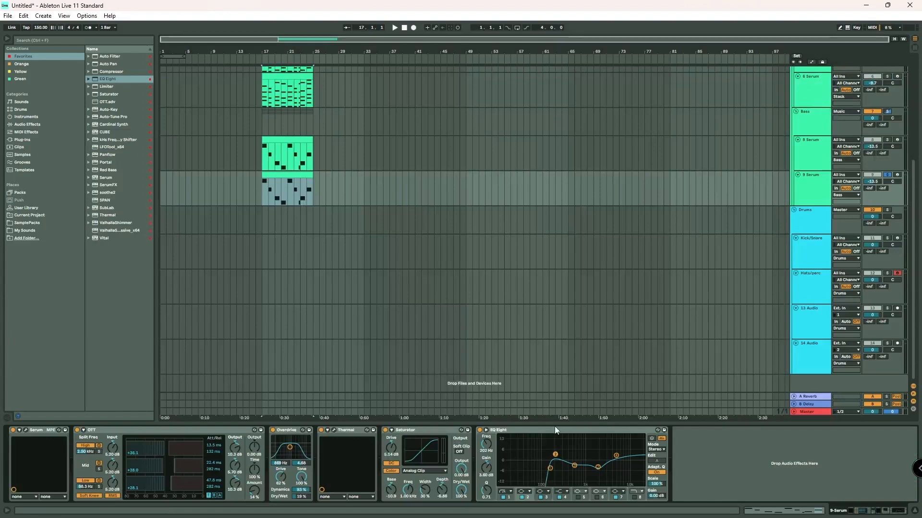
Delete EQ Eight, Saturator, Thermal, Overdrive and OTT from the copied bass track
{"action": "right_click", "coordinate": [555, 431]}
{"action": "left_click", "coordinate": [574, 363]}
{"action": "right_click", "coordinate": [430, 436]}
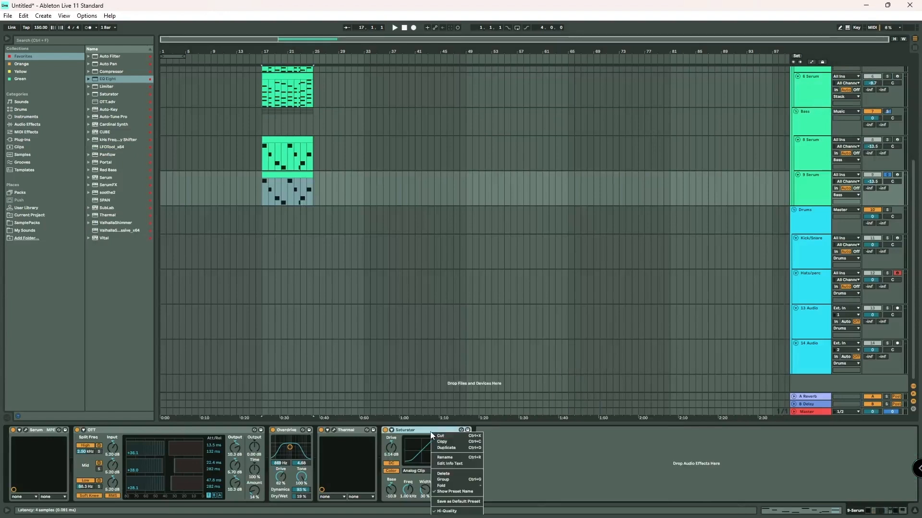
{"action": "left_click", "coordinate": [440, 469]}
{"action": "right_click", "coordinate": [348, 430]}
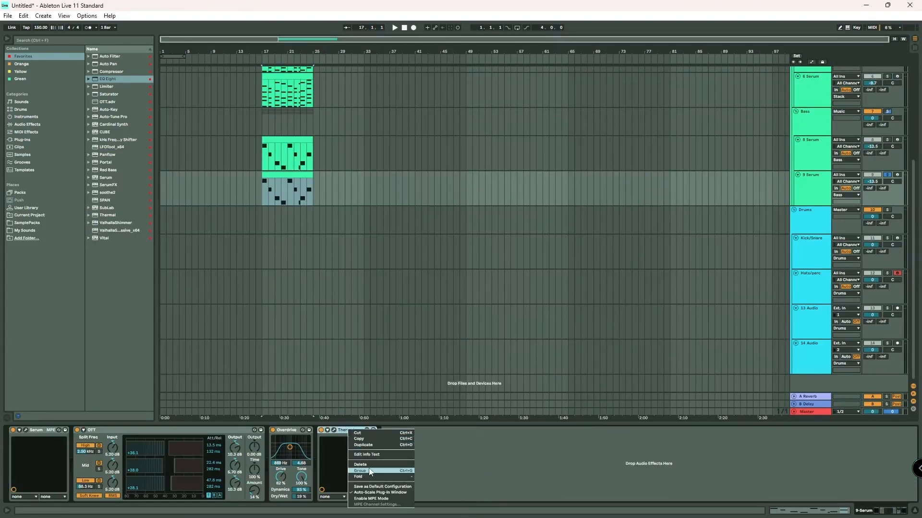
{"action": "left_click", "coordinate": [360, 465]}
{"action": "right_click", "coordinate": [293, 432]}
{"action": "left_click", "coordinate": [314, 473]}
{"action": "right_click", "coordinate": [196, 432]}
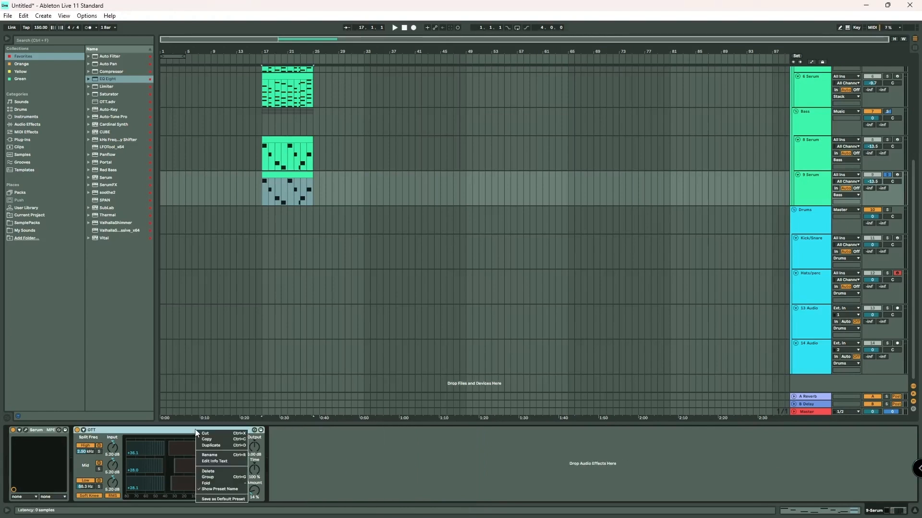
{"action": "left_click", "coordinate": [224, 473]}
Turn the copy's Serum oscillator A into a sine wave with 1 unison voice and lower the filter cutoff
{"action": "left_click", "coordinate": [26, 430]}
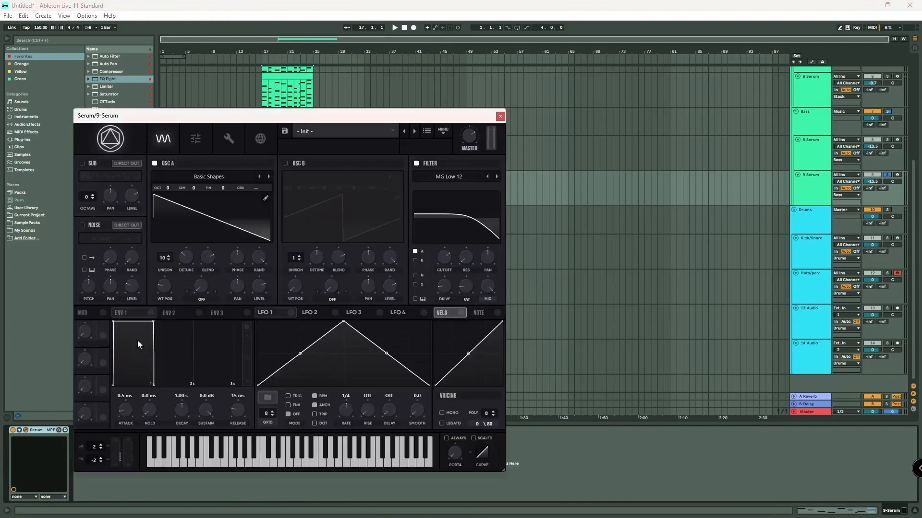
{"action": "left_click_drag", "start_coordinate": [163, 287], "coordinate": [157, 342]}
{"action": "left_click_drag", "start_coordinate": [168, 259], "coordinate": [168, 298]}
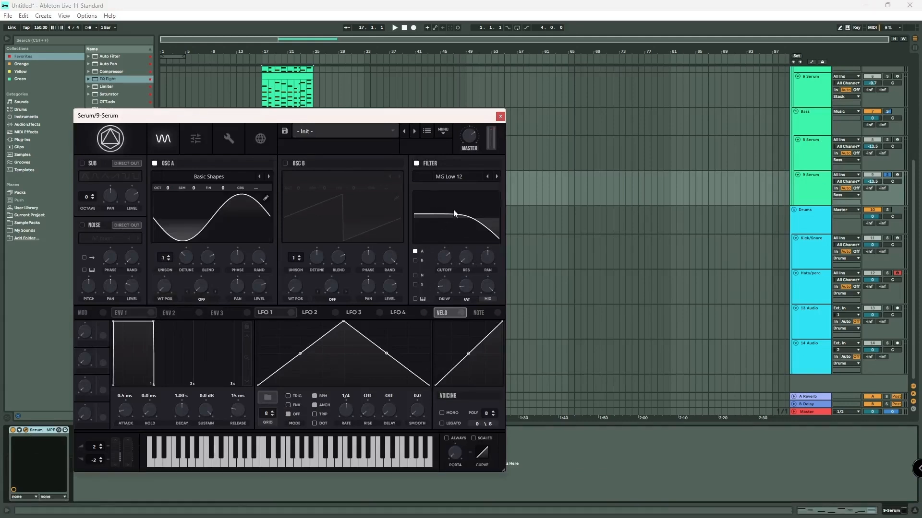
{"action": "mouse_move", "coordinate": [445, 258]}
{"action": "left_mouse_down"}
{"action": "mouse_move", "coordinate": [442, 286]}
{"action": "mouse_move", "coordinate": [446, 266]}
{"action": "mouse_move", "coordinate": [439, 271]}
{"action": "left_mouse_up"}
{"action": "key", "text": "space"}
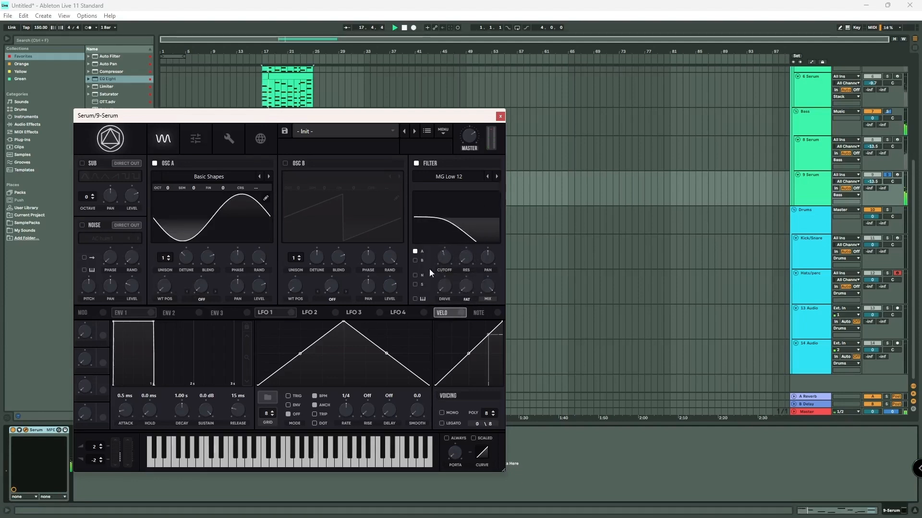
Reduce the copied Serum's effects rack to SoftClip distortion and a single-band compressor
{"action": "left_click", "coordinate": [199, 139]}
{"action": "left_click", "coordinate": [85, 166]}
{"action": "left_click", "coordinate": [84, 194]}
{"action": "left_click", "coordinate": [85, 180]}
{"action": "left_click", "coordinate": [84, 237]}
{"action": "left_click", "coordinate": [166, 139]}
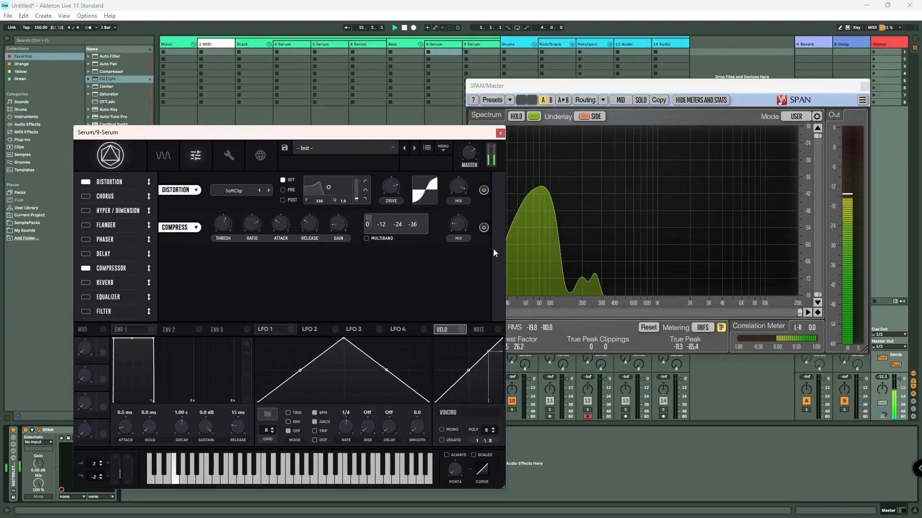
Set envelope 1's attack to about 116 ms and enable mono voicing on the copied Serum
{"action": "left_click_drag", "start_coordinate": [125, 414], "coordinate": [121, 370]}
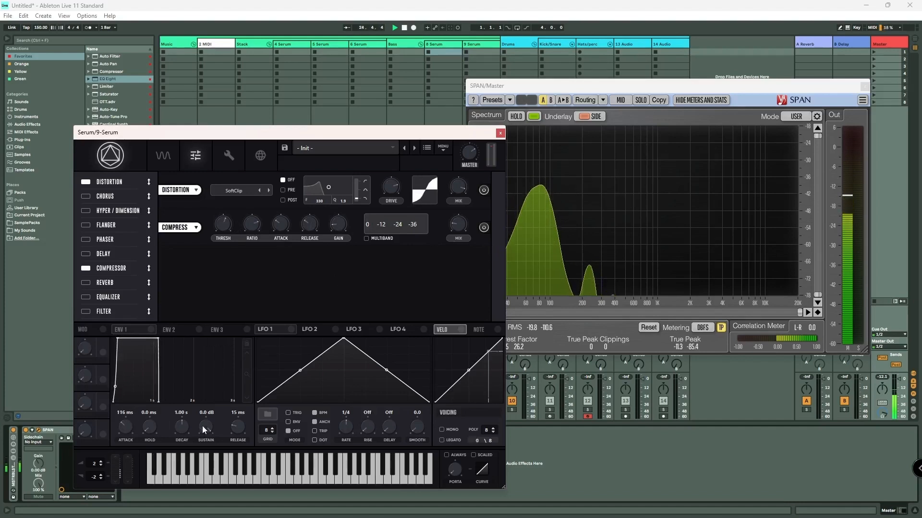
{"action": "left_click", "coordinate": [441, 430]}
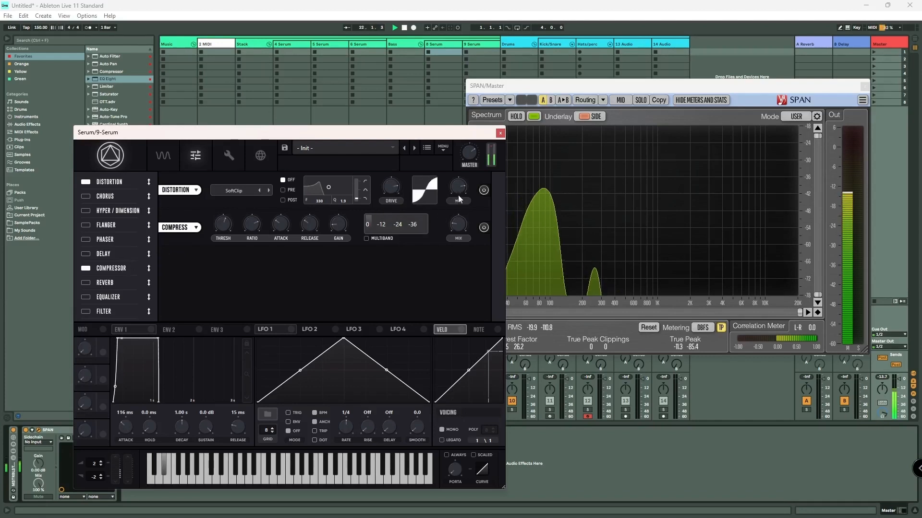
Try out the Equalizer and Filter modules in the sub Serum's effects rack
{"action": "mouse_move", "coordinate": [465, 223]}
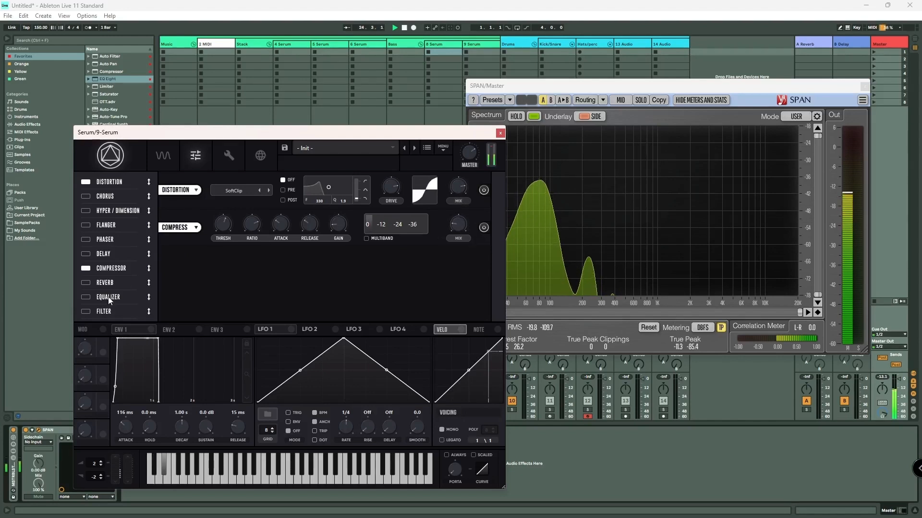
{"action": "left_click", "coordinate": [86, 312]}
{"action": "left_click", "coordinate": [86, 312]}
{"action": "left_click", "coordinate": [85, 297]}
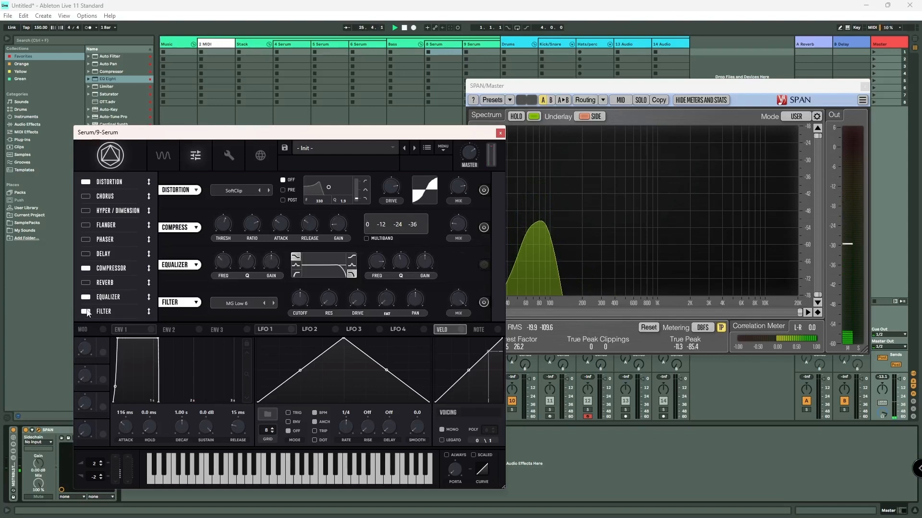
{"action": "left_click_drag", "start_coordinate": [398, 263], "coordinate": [375, 310]}
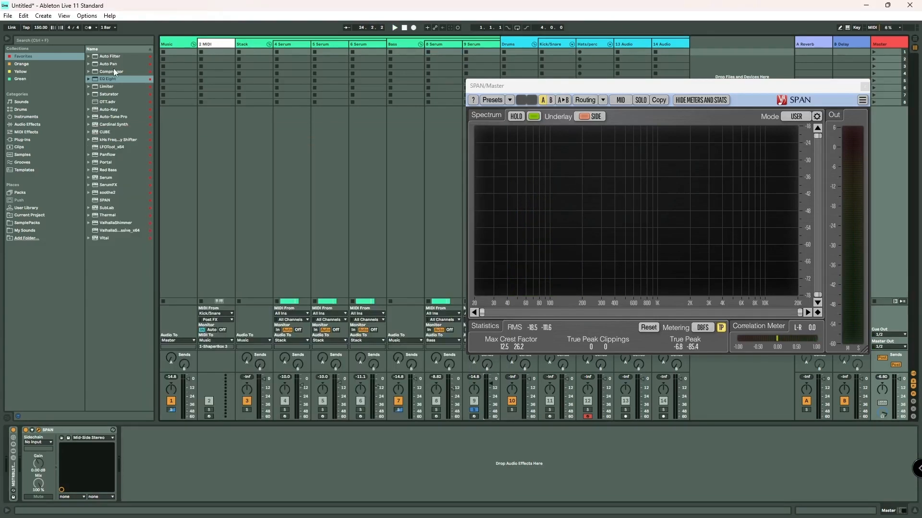
Load Glue Compressor from the Yellow collection and place it on the 9 Serum track
{"action": "left_click", "coordinate": [28, 137]}
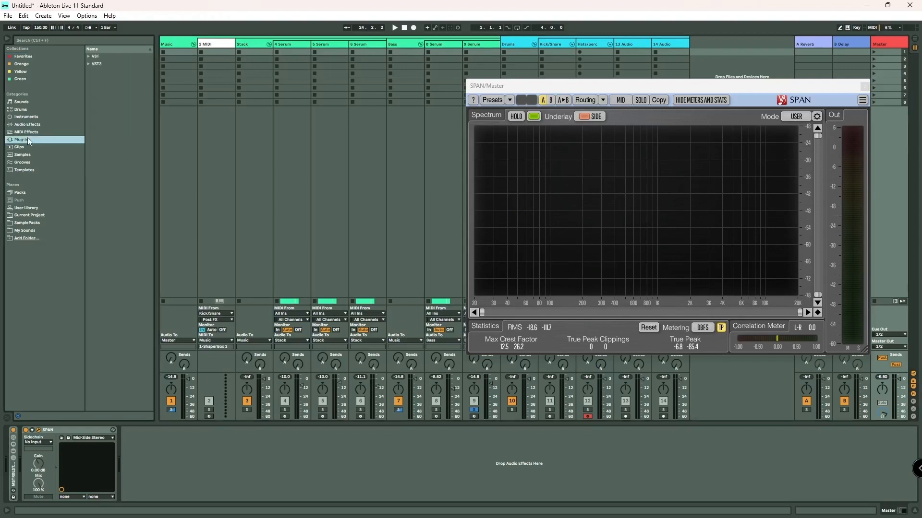
{"action": "left_click", "coordinate": [37, 72]}
{"action": "double_click", "coordinate": [112, 72]}
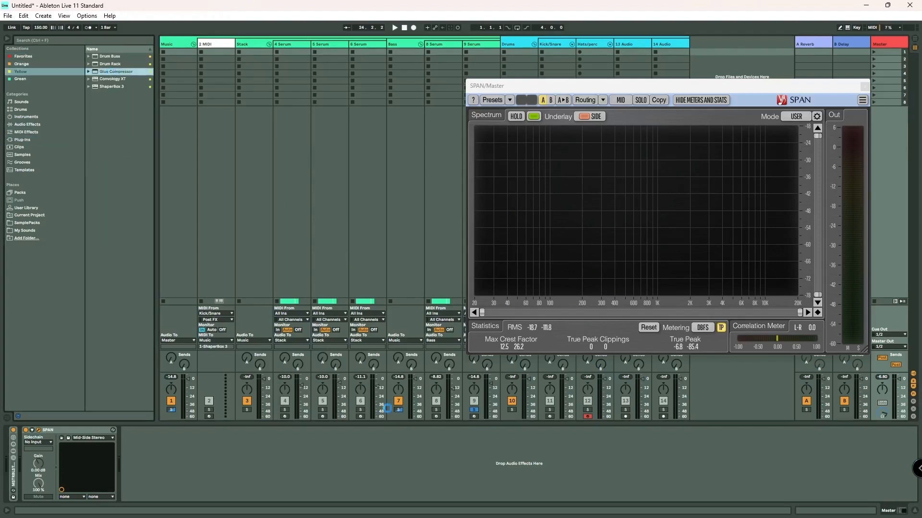
{"action": "left_click", "coordinate": [178, 429]}
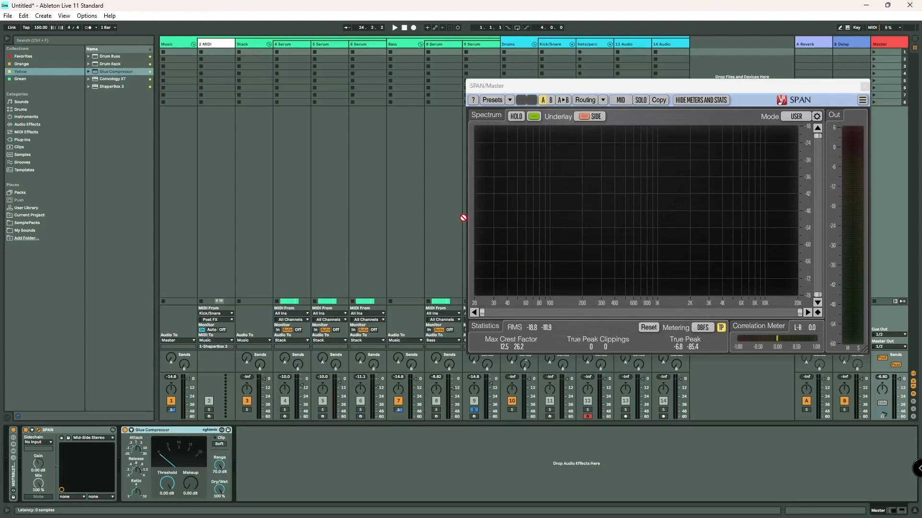
{"action": "left_click_drag", "start_coordinate": [611, 247], "coordinate": [497, 45]}
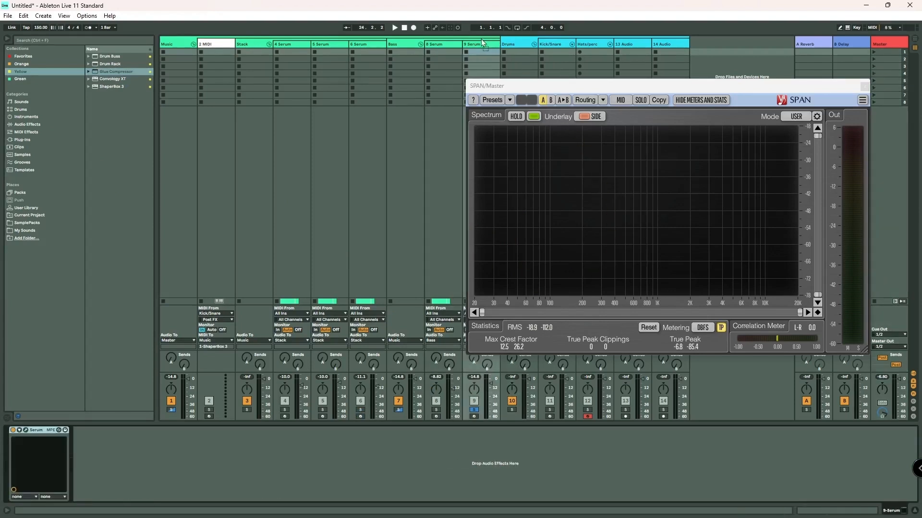
Lower the Glue Compressor's range to about 9 dB and threshold to about -28 dB, and raise its makeup gain to 20 dB
{"action": "key", "text": "space"}
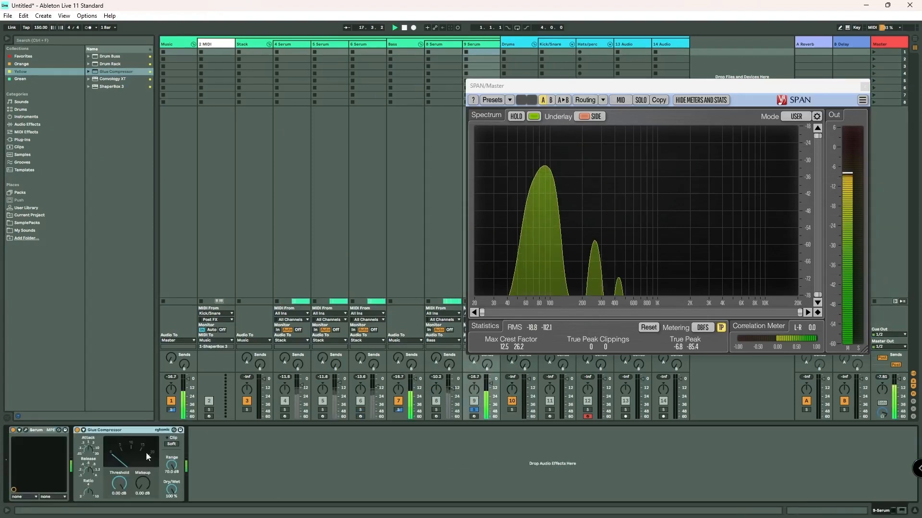
{"action": "left_click_drag", "start_coordinate": [171, 466], "coordinate": [171, 495]}
{"action": "key", "text": "space"}
{"action": "left_click_drag", "start_coordinate": [119, 483], "coordinate": [119, 502]}
{"action": "key", "text": "space"}
{"action": "double_click", "coordinate": [119, 484]}
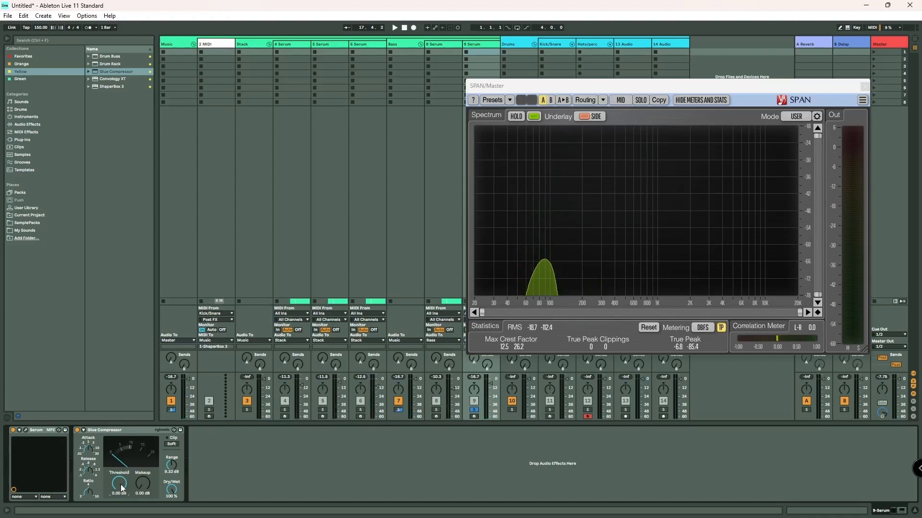
{"action": "key", "text": "space"}
{"action": "left_click_drag", "start_coordinate": [119, 485], "coordinate": [119, 516]}
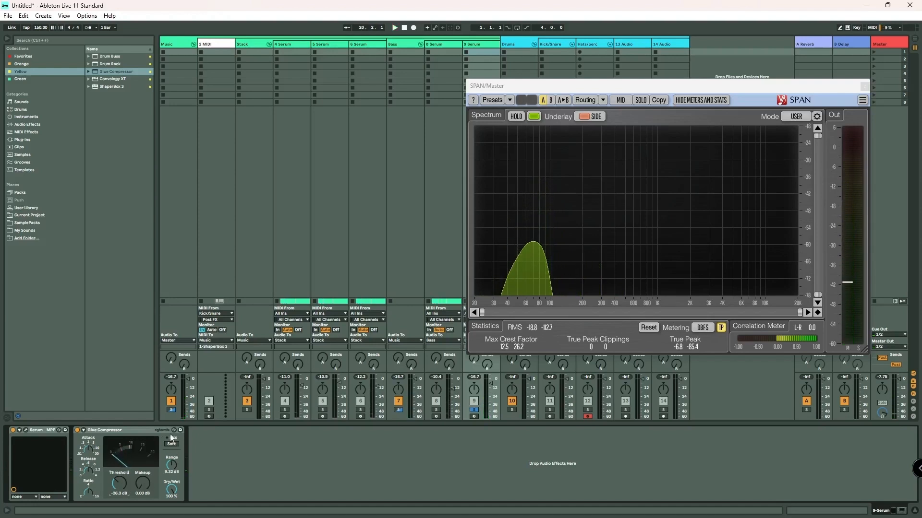
{"action": "left_click_drag", "start_coordinate": [142, 486], "coordinate": [142, 464]}
{"action": "key", "text": "space"}
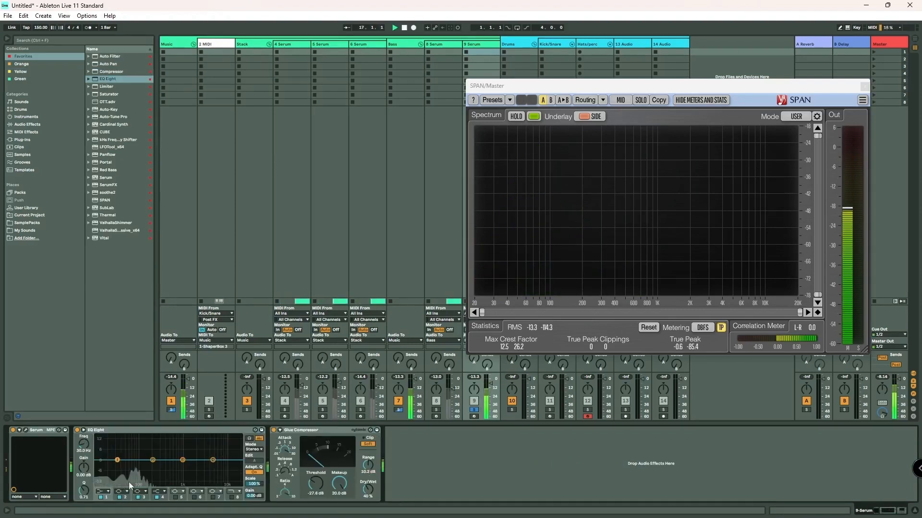
Make EQ Eight's first band a low cut at about 34 Hz on the sub bass and audition it with the 4 Serum track
{"action": "left_click", "coordinate": [108, 448]}
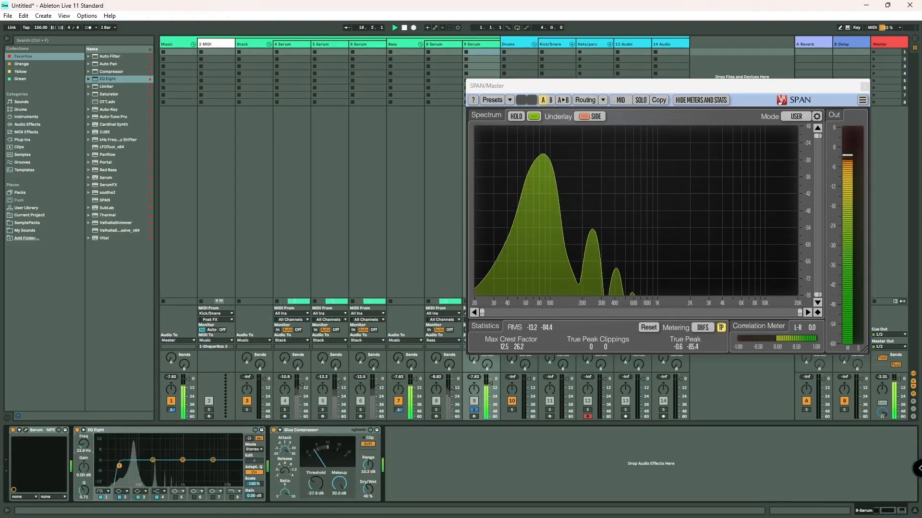
{"action": "left_click_drag", "start_coordinate": [134, 466], "coordinate": [125, 466]}
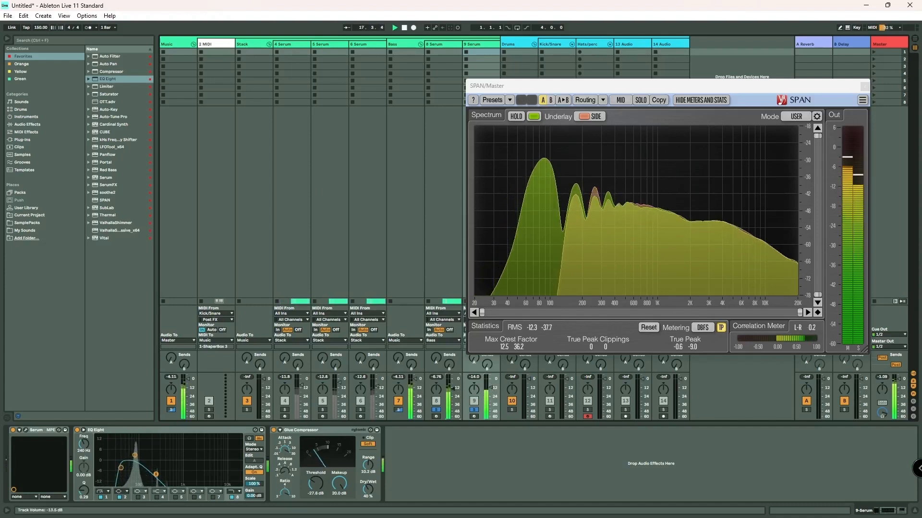
{"action": "left_click", "coordinate": [284, 410]}
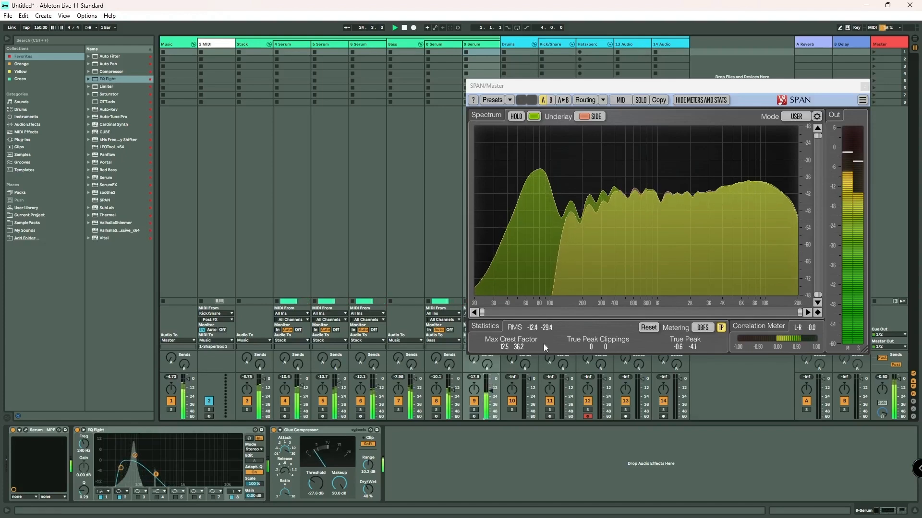
Create an empty MIDI clip on the Kick/Snare track at bar 17 of the arrangement
{"action": "key", "text": "Tab"}
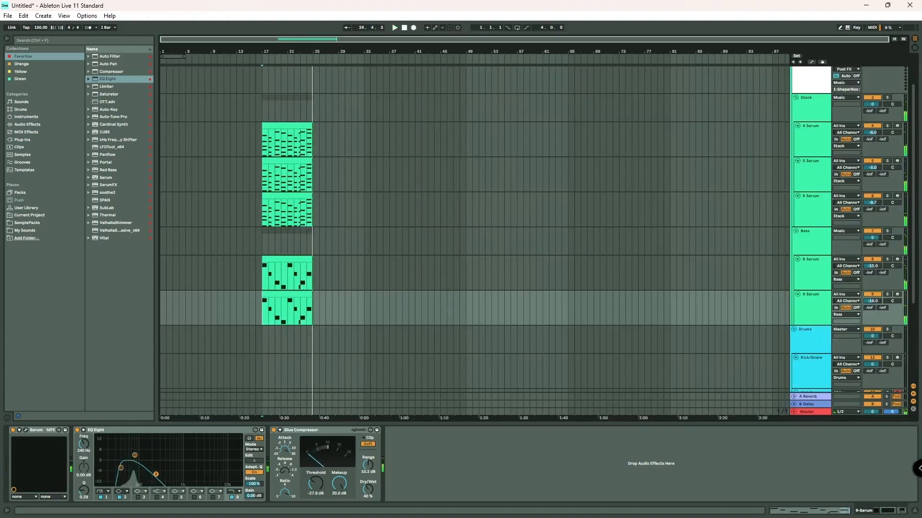
{"action": "scroll", "coordinate": [472, 361], "scroll_direction": "down", "scroll_amount": 1}
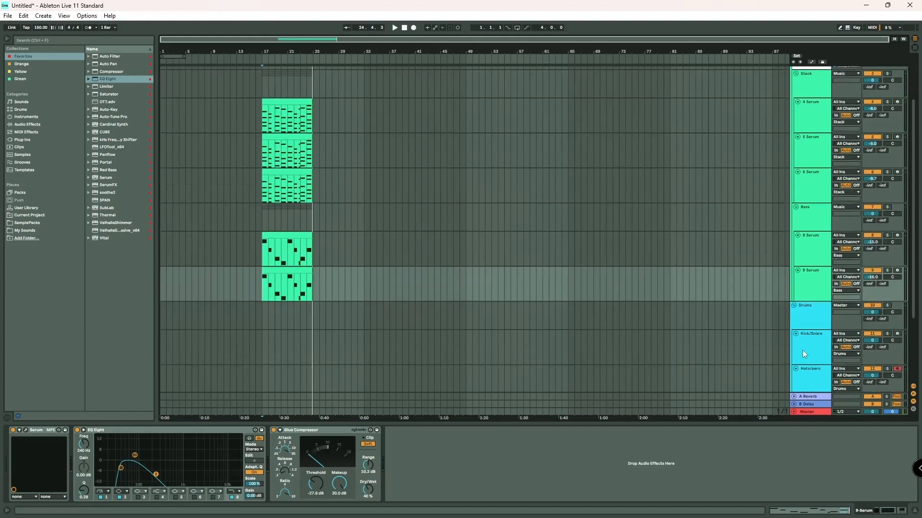
{"action": "left_click", "coordinate": [262, 326]}
{"action": "double_click", "coordinate": [263, 334]}
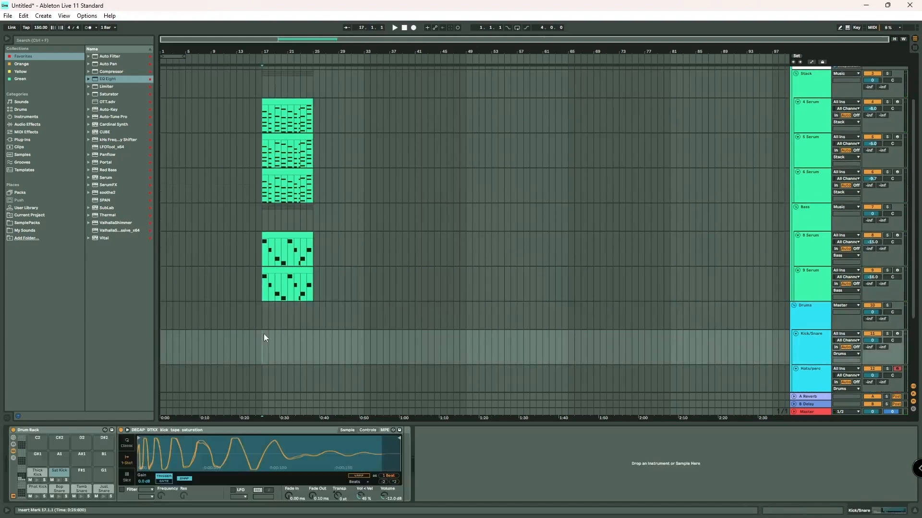
{"action": "scroll", "coordinate": [272, 101], "scroll_direction": "up", "scroll_amount": 1}
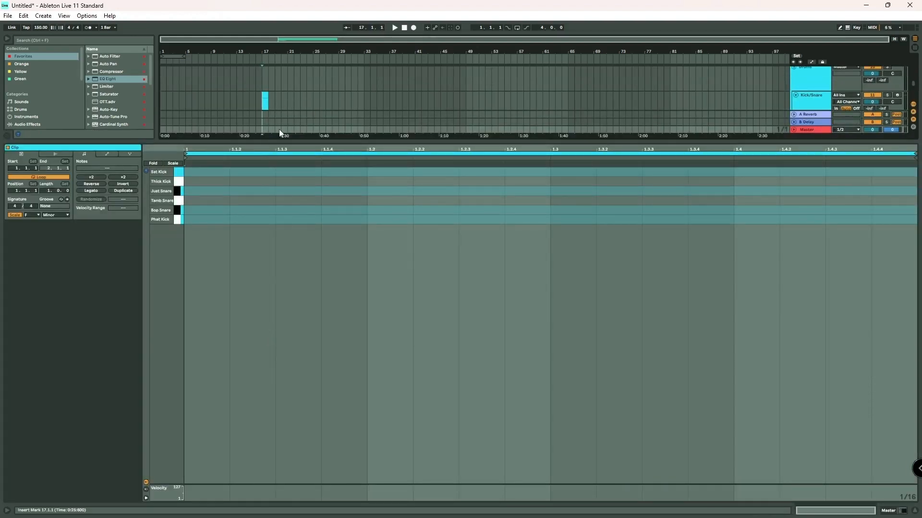
{"action": "left_click_drag", "start_coordinate": [288, 141], "coordinate": [287, 423]}
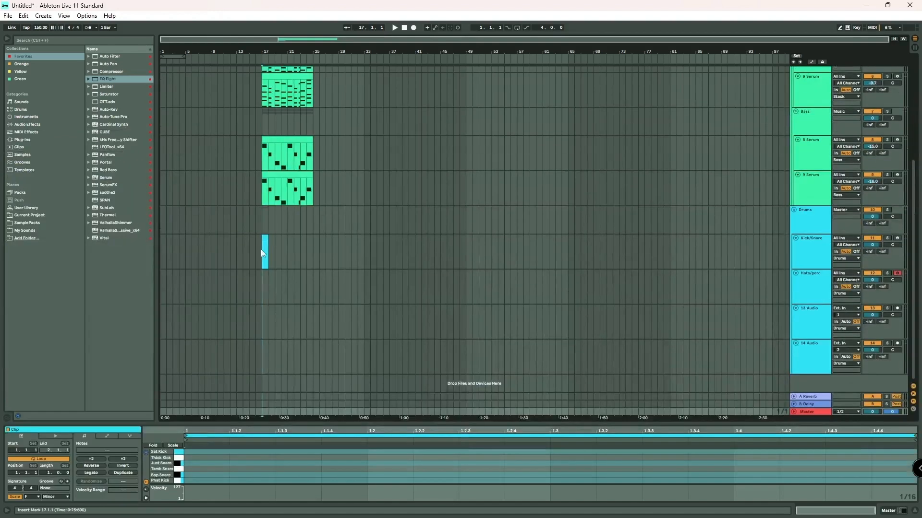
Extend the Kick/Snare clip to bar 25, consolidate it into one 8-bar clip, and enlarge its note editor
{"action": "left_click_drag", "start_coordinate": [269, 238], "coordinate": [314, 239]}
{"action": "left_click", "coordinate": [310, 239]}
{"action": "right_click", "coordinate": [302, 245]}
{"action": "left_click", "coordinate": [335, 315]}
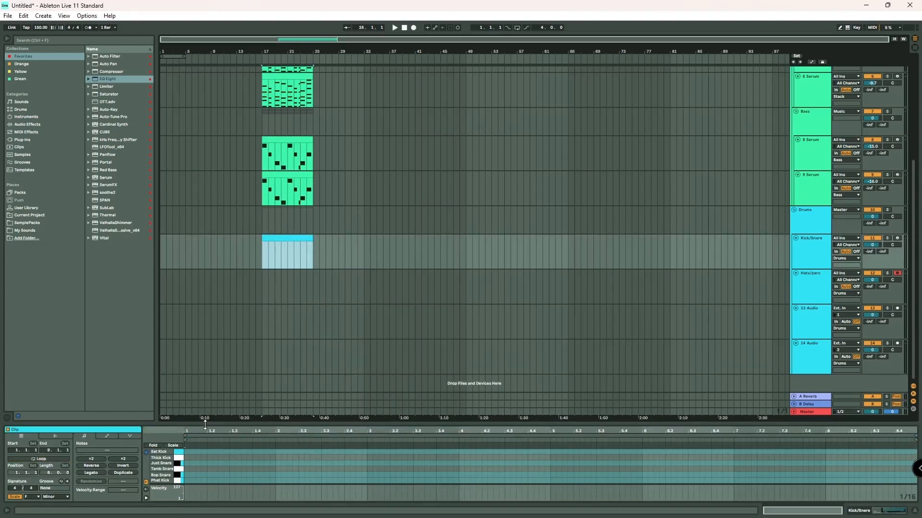
{"action": "left_click_drag", "start_coordinate": [205, 424], "coordinate": [205, 313]}
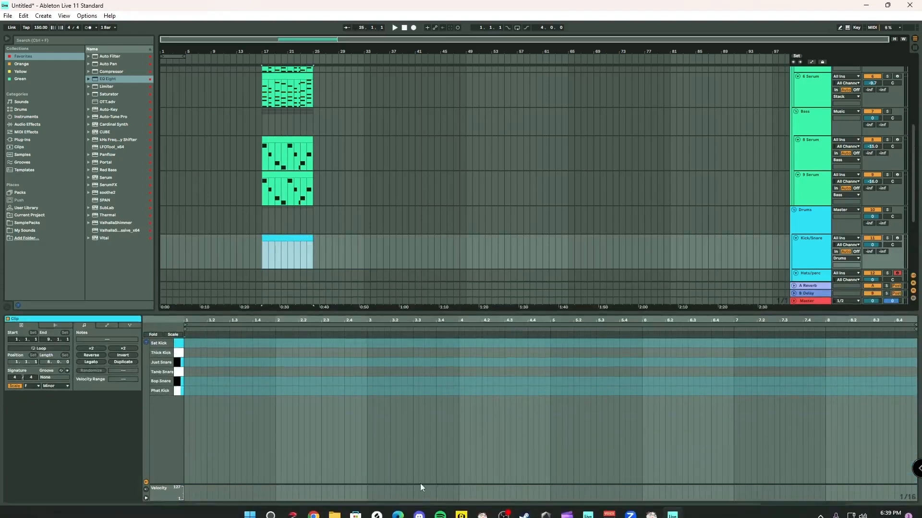
Switch to Splice and filter the library's drum samples to One-Shots
{"action": "mouse_move", "coordinate": [377, 515]}
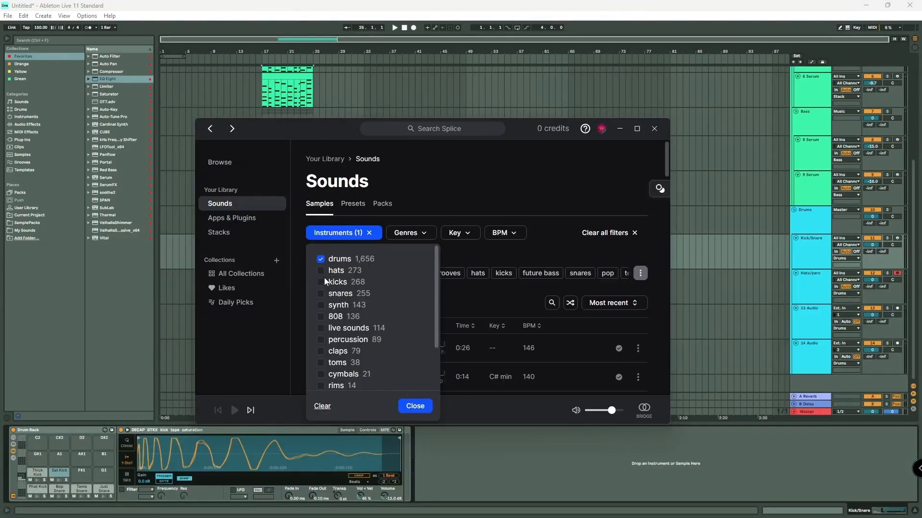
{"action": "left_click", "coordinate": [415, 406]}
{"action": "scroll", "coordinate": [357, 288], "scroll_direction": "down", "scroll_amount": 2}
{"action": "left_click", "coordinate": [355, 252]}
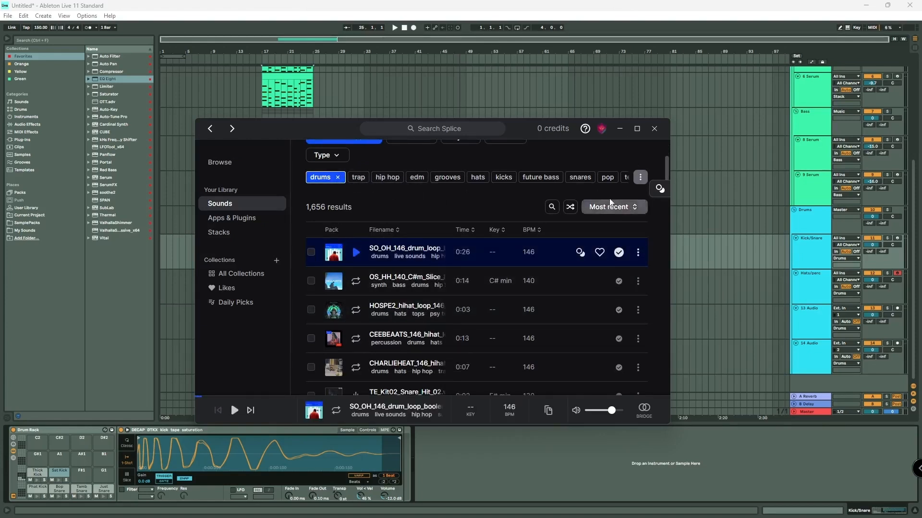
{"action": "scroll", "coordinate": [433, 166], "scroll_direction": "up", "scroll_amount": 2}
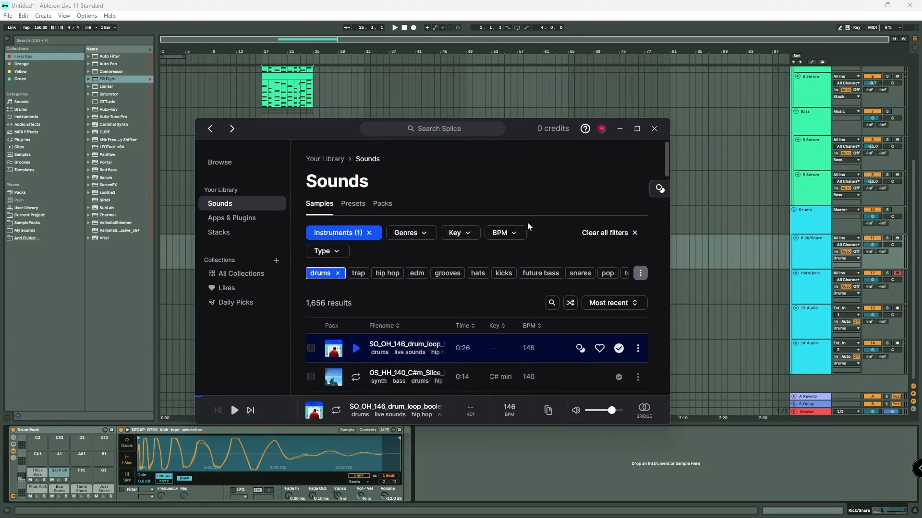
{"action": "left_click", "coordinate": [328, 251]}
{"action": "left_click", "coordinate": [327, 297]}
{"action": "left_click", "coordinate": [415, 331]}
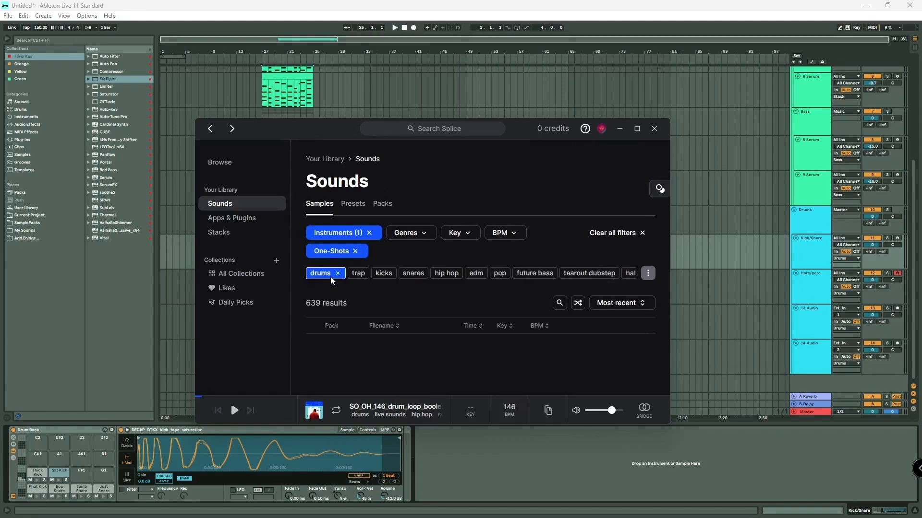
Preview TE_Kit02_Snare_Hit_02 and load it onto the Kick/Snare Drum Rack's D2 pad
{"action": "scroll", "coordinate": [417, 333], "scroll_direction": "down", "scroll_amount": 3}
{"action": "left_click", "coordinate": [353, 215]}
{"action": "scroll", "coordinate": [358, 230], "scroll_direction": "up", "scroll_amount": 3}
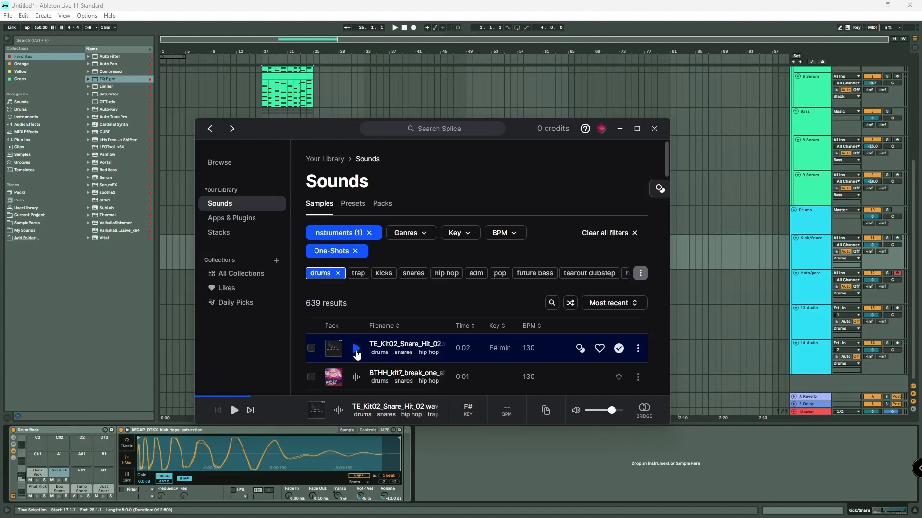
{"action": "left_click_drag", "start_coordinate": [373, 127], "coordinate": [322, 96]}
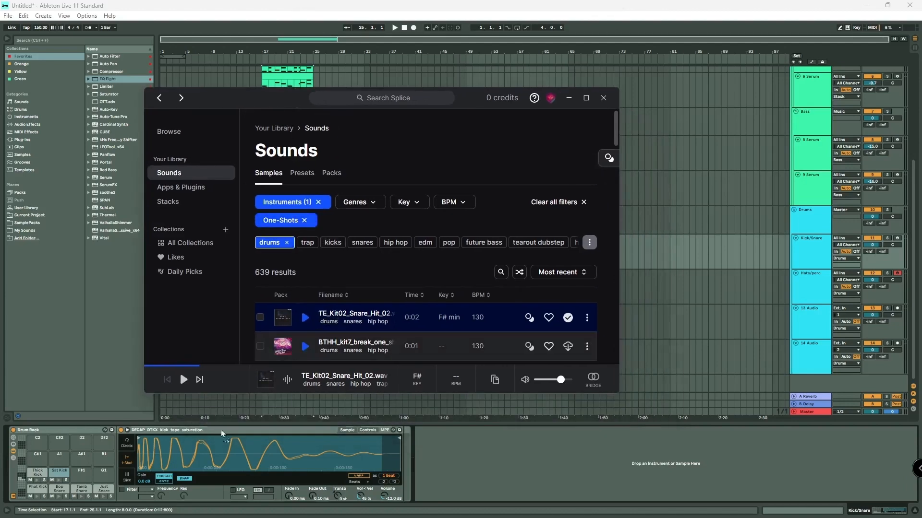
Load the BTHH_kit1 drop one-shot kick onto pad D#2 and the NST Memories kick onto pad C#2
{"action": "scroll", "coordinate": [338, 343], "scroll_direction": "down", "scroll_amount": 3}
{"action": "left_click", "coordinate": [305, 180]}
{"action": "left_click", "coordinate": [305, 209]}
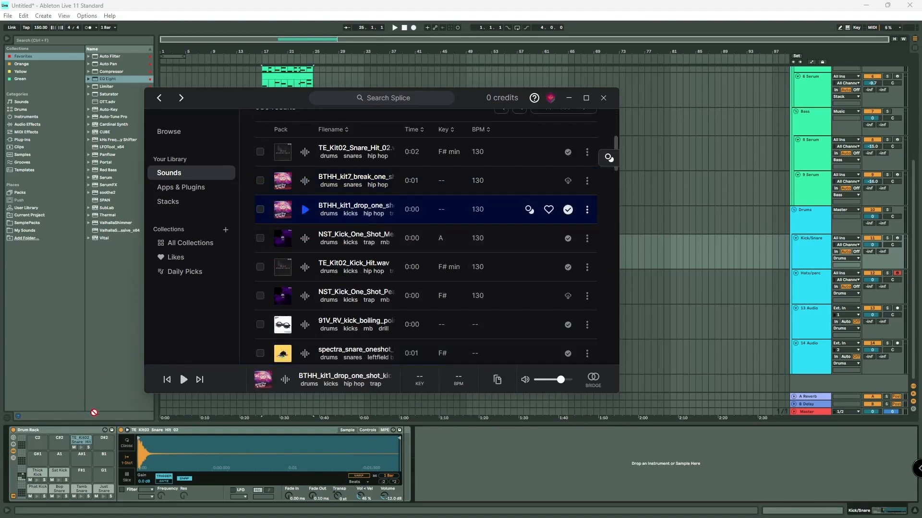
{"action": "left_click_drag", "start_coordinate": [106, 441], "coordinate": [107, 442]}
{"action": "left_click", "coordinate": [307, 240]}
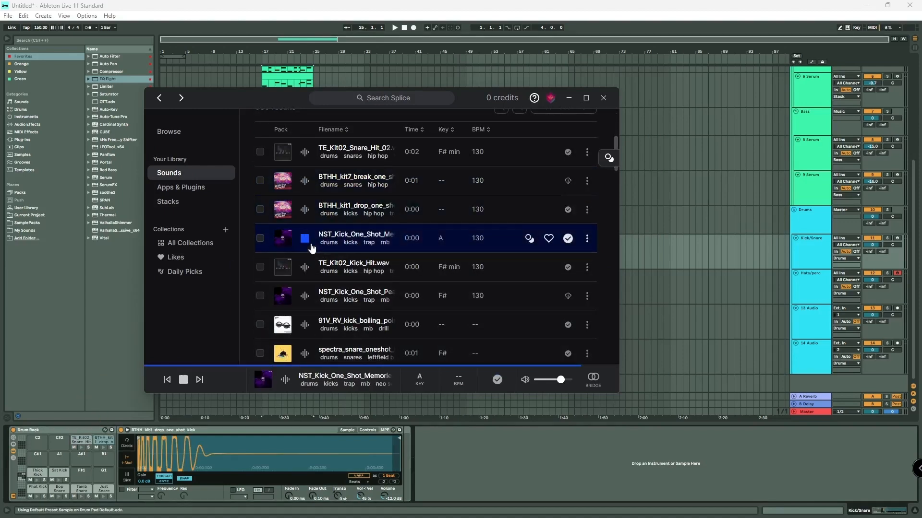
{"action": "left_click_drag", "start_coordinate": [325, 234], "coordinate": [118, 395]}
{"action": "left_click_drag", "start_coordinate": [79, 424], "coordinate": [60, 441]}
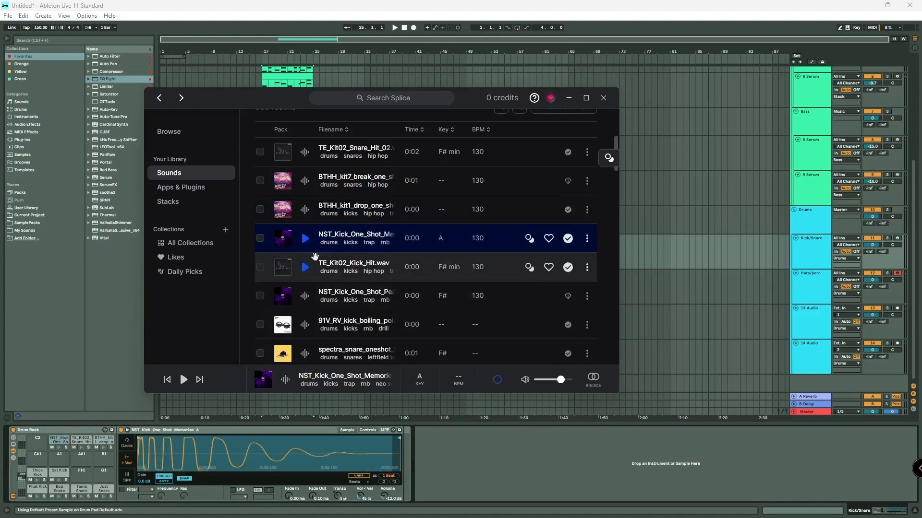
Audition further kick and snare one-shots in the Splice library to find another drum sound
{"action": "scroll", "coordinate": [301, 259], "scroll_direction": "down", "scroll_amount": 1}
{"action": "left_click", "coordinate": [305, 248]}
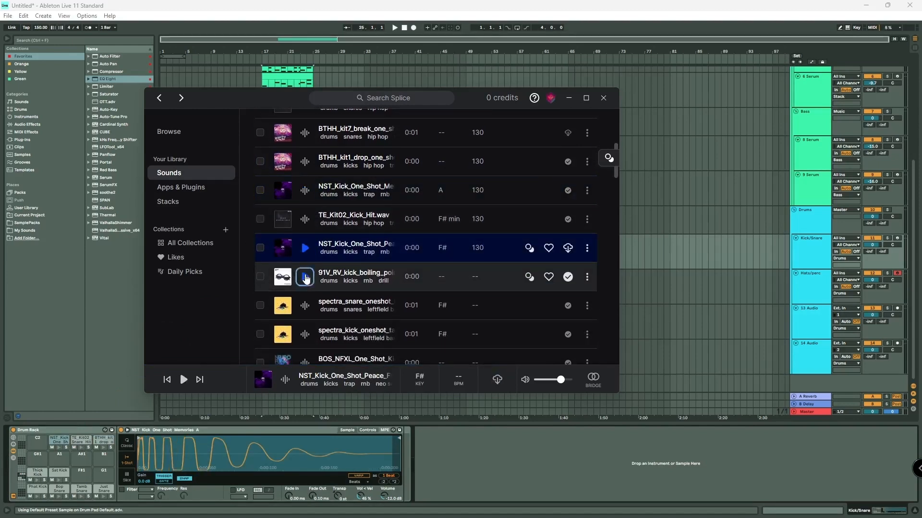
{"action": "left_click", "coordinate": [306, 277]}
{"action": "left_click", "coordinate": [305, 306]}
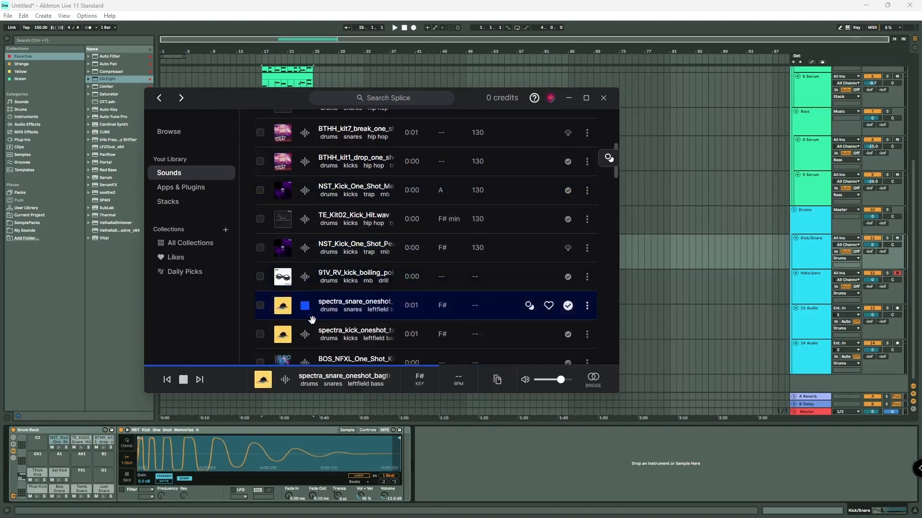
{"action": "left_click", "coordinate": [305, 334]}
{"action": "scroll", "coordinate": [305, 334], "scroll_direction": "down", "scroll_amount": 5}
{"action": "left_click", "coordinate": [303, 210]}
{"action": "left_click", "coordinate": [304, 238]}
{"action": "left_click", "coordinate": [303, 267]}
{"action": "left_click", "coordinate": [305, 296]}
{"action": "left_click", "coordinate": [304, 324]}
{"action": "left_click", "coordinate": [305, 354]}
{"action": "scroll", "coordinate": [305, 325], "scroll_direction": "down", "scroll_amount": 10}
{"action": "left_click", "coordinate": [305, 229]}
{"action": "left_click", "coordinate": [304, 258]}
{"action": "left_click", "coordinate": [305, 286]}
{"action": "left_click", "coordinate": [306, 315]}
{"action": "left_click", "coordinate": [305, 344]}
{"action": "scroll", "coordinate": [305, 341], "scroll_direction": "down", "scroll_amount": 7}
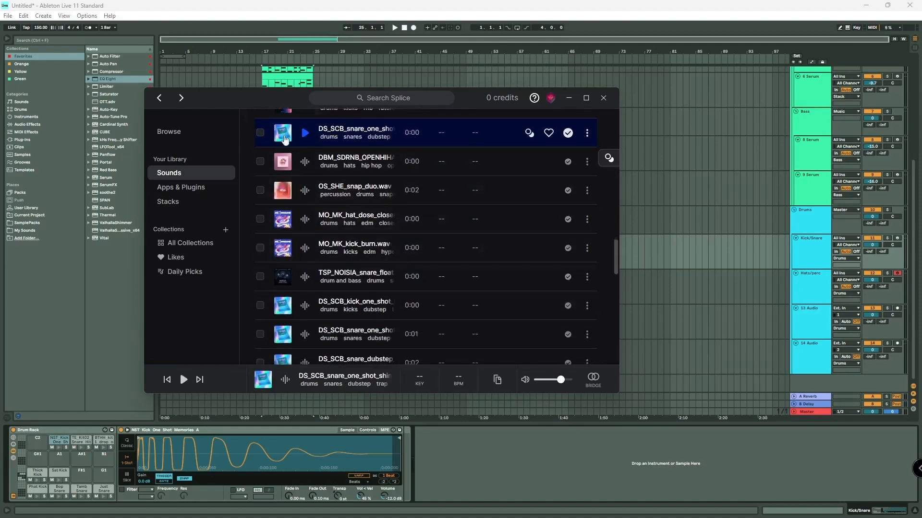
Load the DS_SCB one-shot snare onto the Drum Rack's C2 pad and reopen the Kick/Snare clip
{"action": "scroll", "coordinate": [288, 182], "scroll_direction": "up", "scroll_amount": 3}
{"action": "left_click_drag", "start_coordinate": [133, 356], "coordinate": [41, 453]}
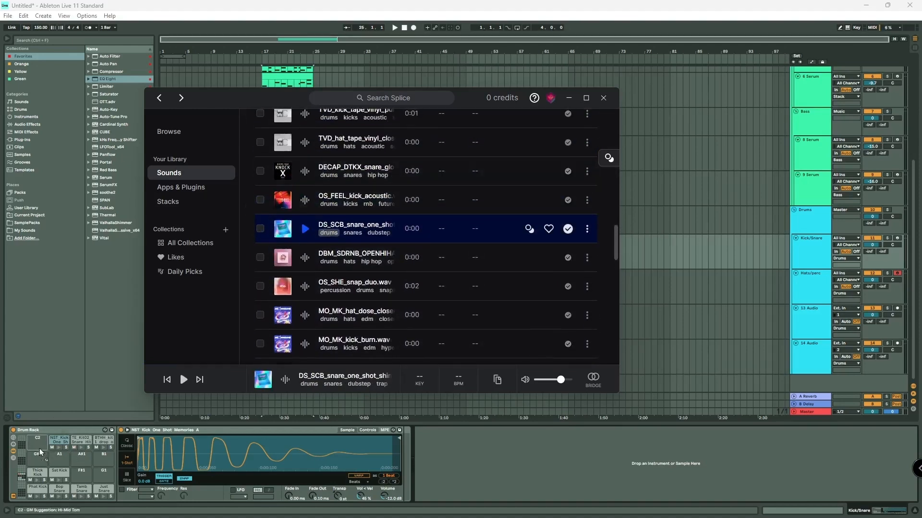
{"action": "left_click", "coordinate": [267, 234]}
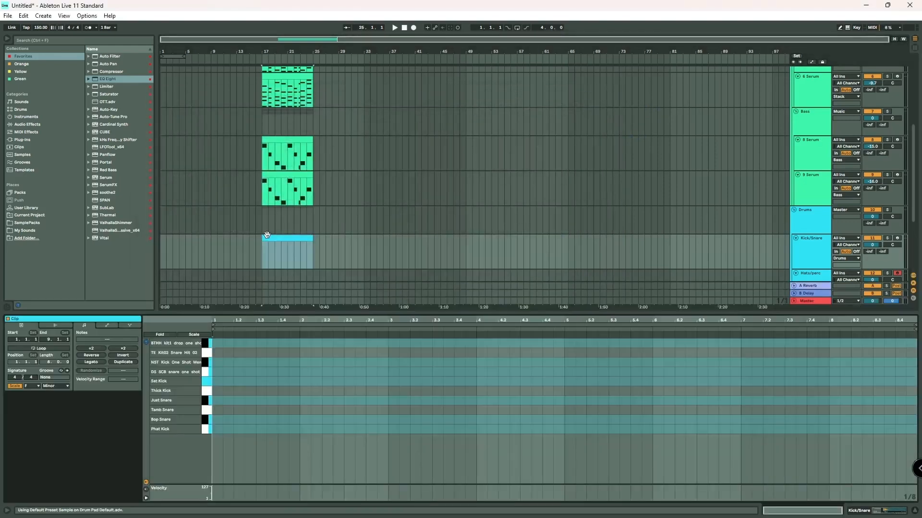
Complete the eight-bar Kick/Snare pattern with a DS_SCB snare at bar 8 beat 3, and delete the kick just after bar 3's snare
{"action": "left_click", "coordinate": [206, 353]}
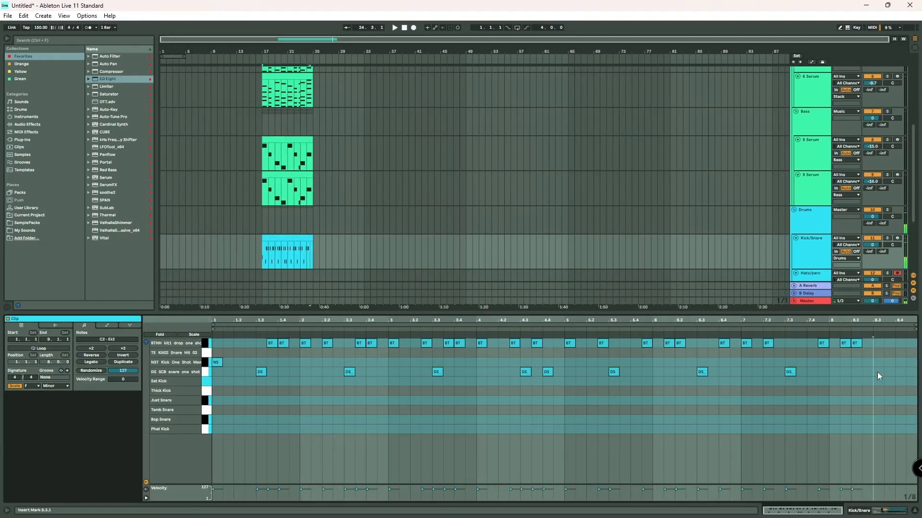
{"action": "double_click", "coordinate": [877, 373]}
{"action": "key", "text": "space"}
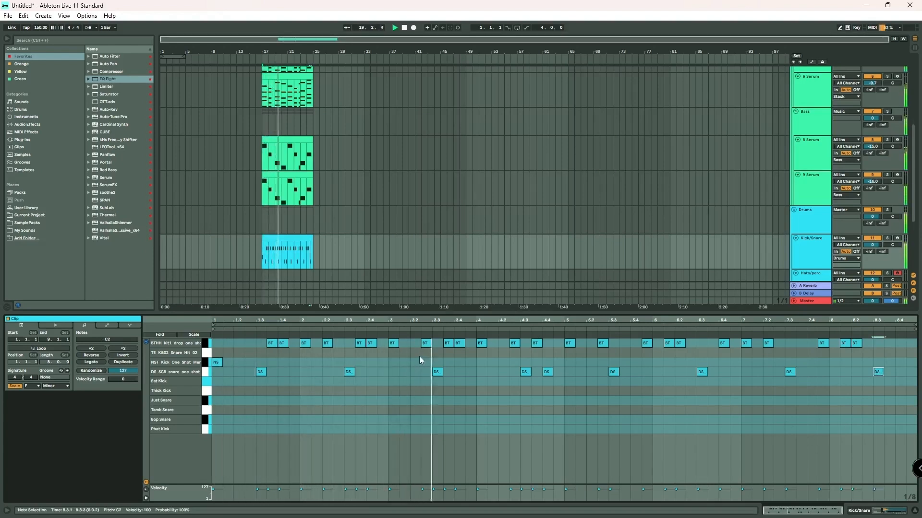
{"action": "key", "text": "space"}
{"action": "double_click", "coordinate": [449, 346]}
{"action": "key", "text": "space"}
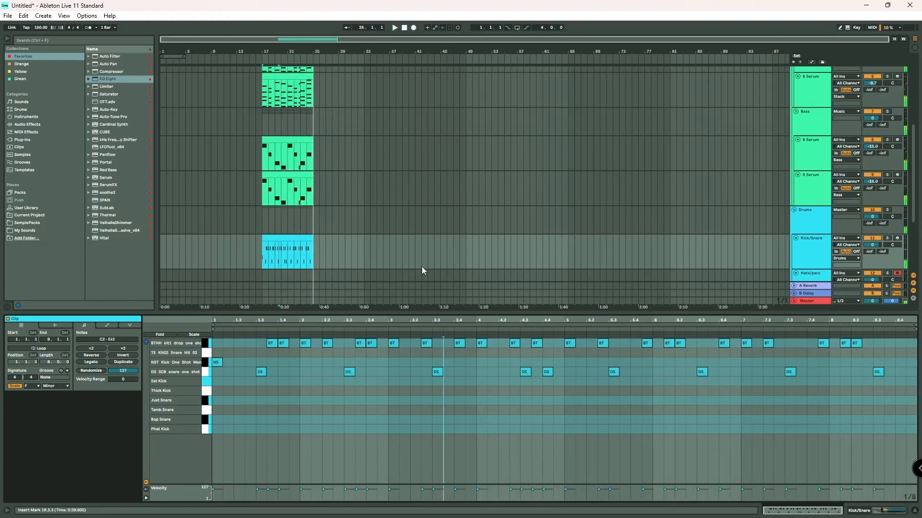
Create an eight-bar Hats/perc clip at bar 17 with an HH Clean hi-hat pattern, and balance the drum track levels
{"action": "scroll", "coordinate": [381, 269], "scroll_direction": "down", "scroll_amount": 3}
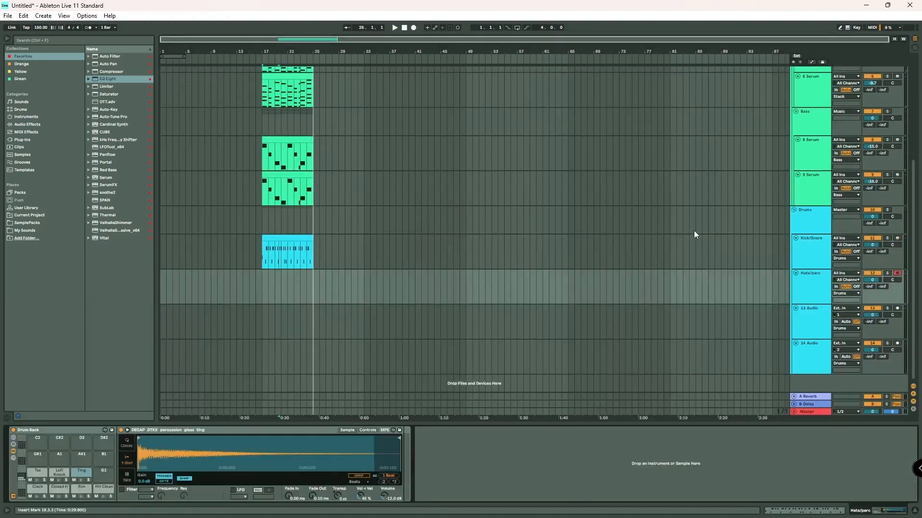
{"action": "double_click", "coordinate": [260, 271]}
{"action": "left_click_drag", "start_coordinate": [267, 253], "coordinate": [313, 255]}
{"action": "right_click", "coordinate": [306, 255]}
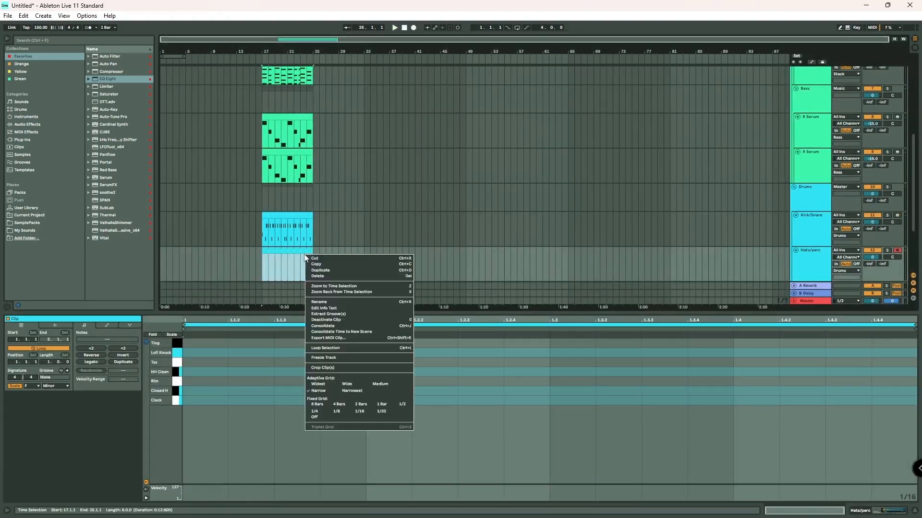
{"action": "left_click", "coordinate": [333, 325]}
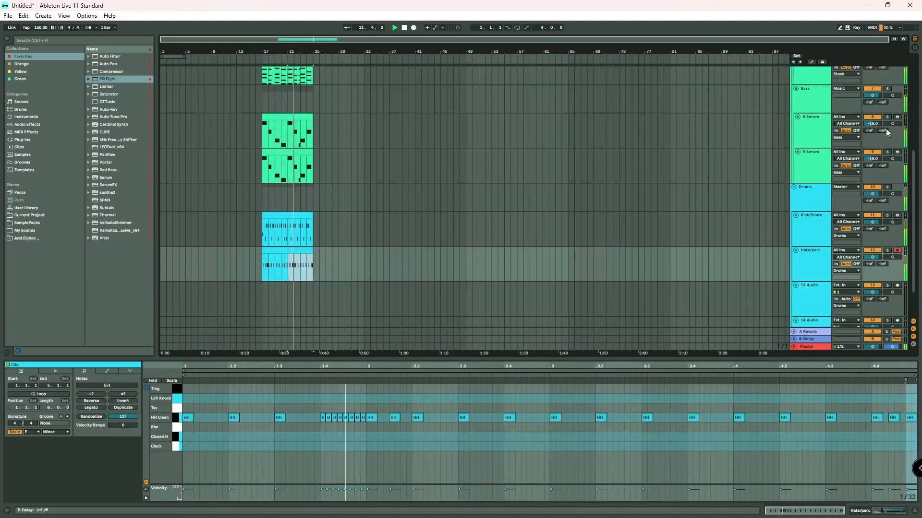
{"action": "left_click", "coordinate": [914, 48]}
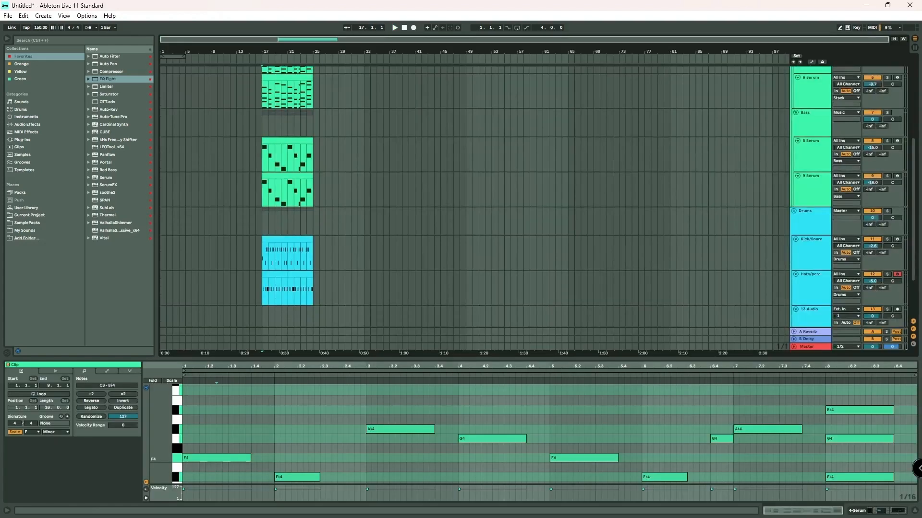
Duplicate the eight-bar arrangement of all stack, bass and drum clips so it continues from bar 25 to bar 33
{"action": "scroll", "coordinate": [217, 230], "scroll_direction": "up", "scroll_amount": 5}
{"action": "left_click_drag", "start_coordinate": [259, 119], "coordinate": [247, 384]}
{"action": "scroll", "coordinate": [250, 310], "scroll_direction": "down", "scroll_amount": 5}
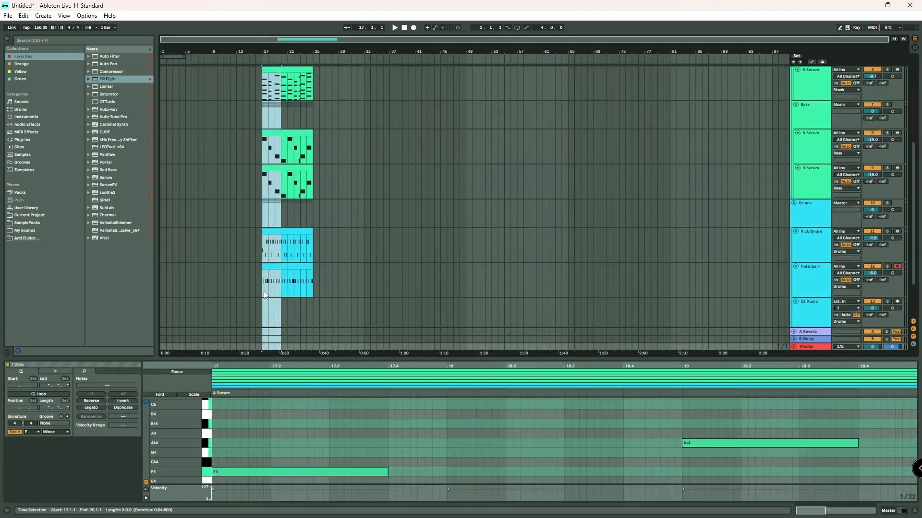
{"action": "left_click", "coordinate": [259, 250]}
{"action": "left_click_drag", "start_coordinate": [259, 250], "coordinate": [312, 103]}
{"action": "key", "text": "ctrl+d"}
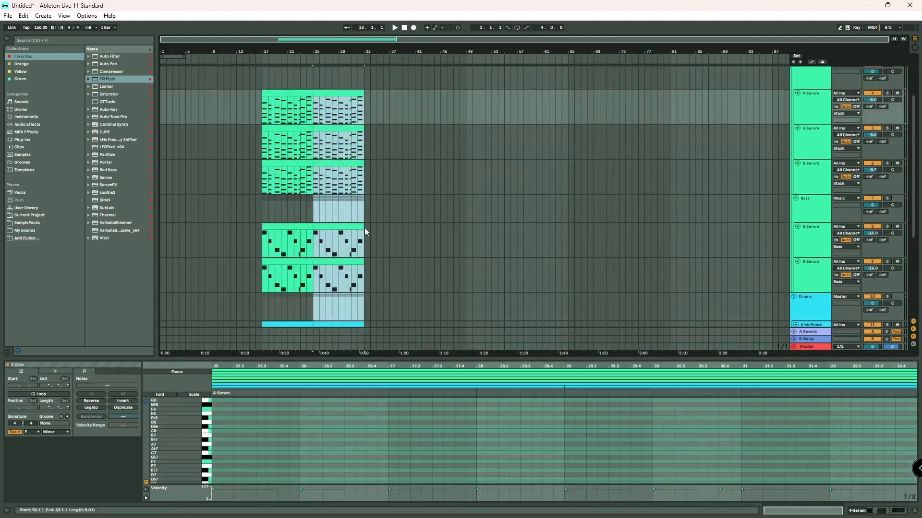
Fold the Stack group and insert a new MIDI track directly below it
{"action": "scroll", "coordinate": [798, 129], "scroll_direction": "up", "scroll_amount": 1}
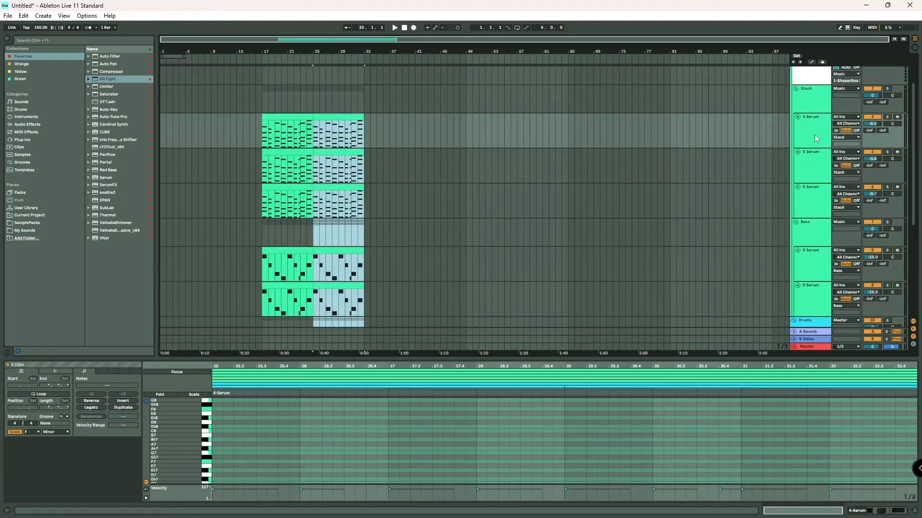
{"action": "right_click", "coordinate": [804, 127]}
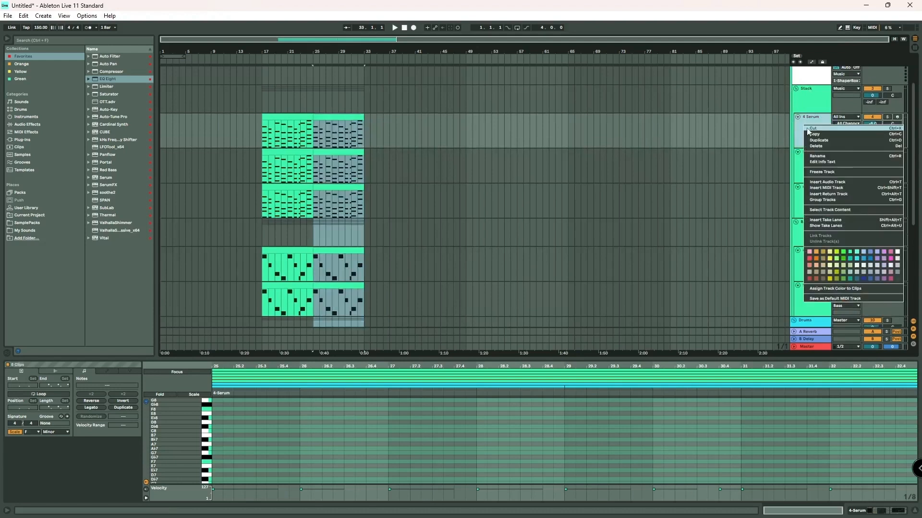
{"action": "left_click", "coordinate": [804, 100]}
{"action": "left_click", "coordinate": [803, 106]}
{"action": "key", "text": "u"}
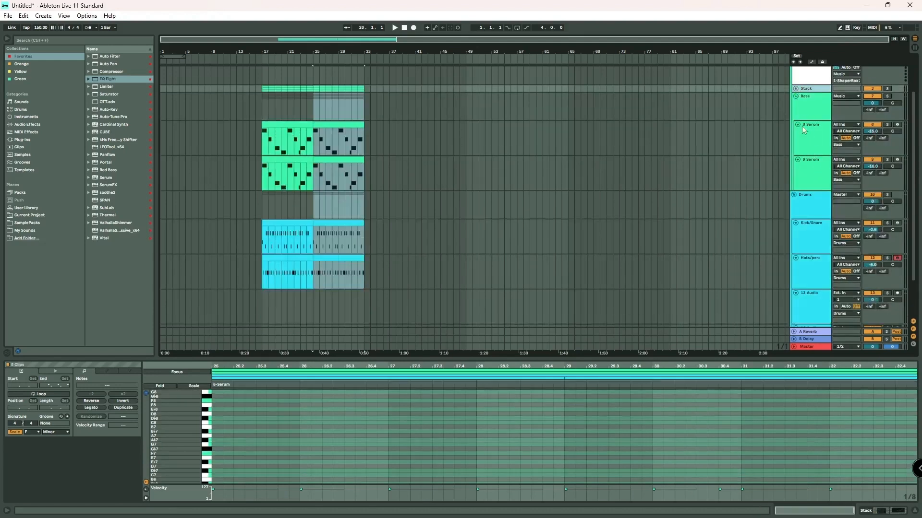
{"action": "right_click", "coordinate": [805, 87]}
{"action": "left_click", "coordinate": [835, 142]}
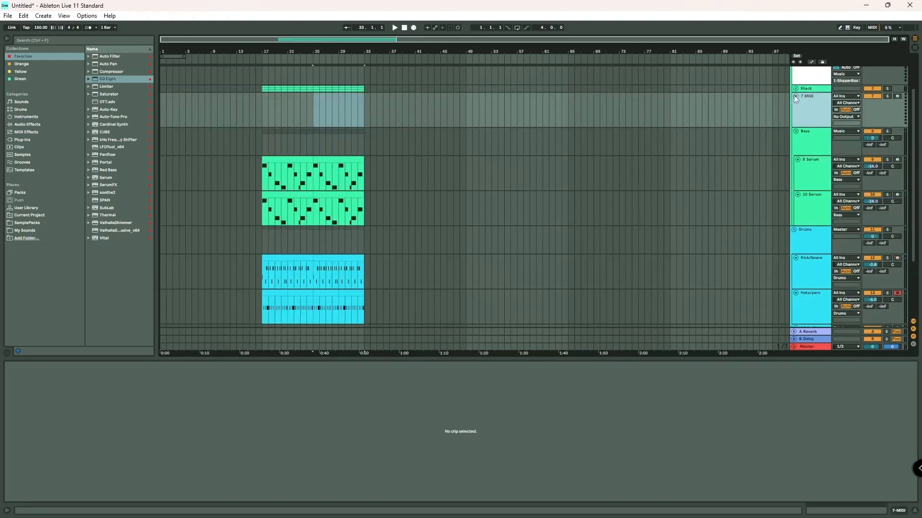
Create an empty clip on the new MIDI track and consolidate it to span bars 17 to 33
{"action": "double_click", "coordinate": [271, 110]}
{"action": "left_click_drag", "start_coordinate": [266, 98], "coordinate": [364, 99]}
{"action": "right_click", "coordinate": [345, 105]}
{"action": "left_click", "coordinate": [378, 176]}
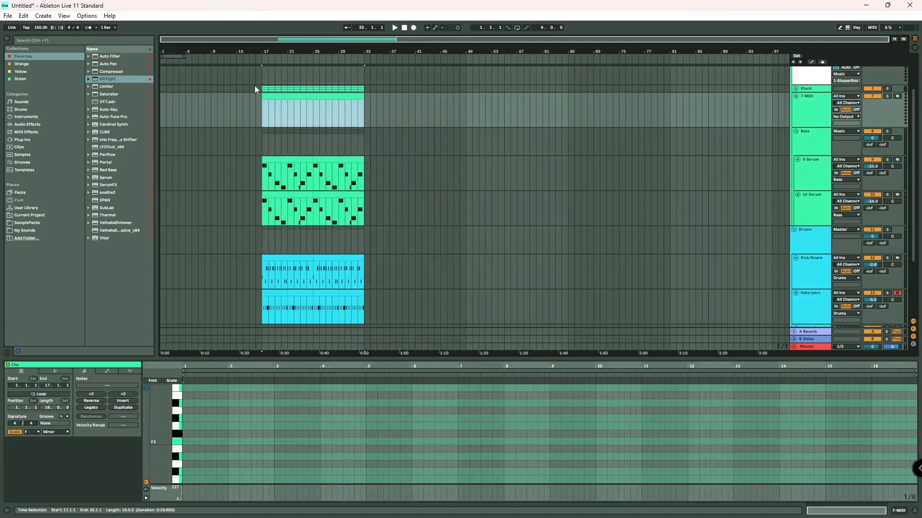
Find a DS_SCB 150 drum top loop in Splice and place it on the 14 Audio track from bar 25 to bar 33
{"action": "scroll", "coordinate": [381, 294], "scroll_direction": "down", "scroll_amount": 4}
{"action": "scroll", "coordinate": [397, 264], "scroll_direction": "up", "scroll_amount": 2}
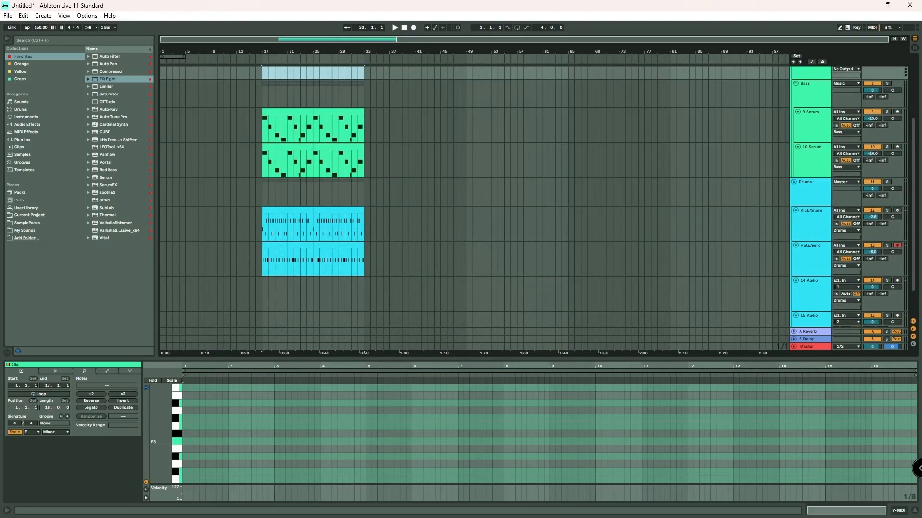
{"action": "mouse_move", "coordinate": [203, 516]}
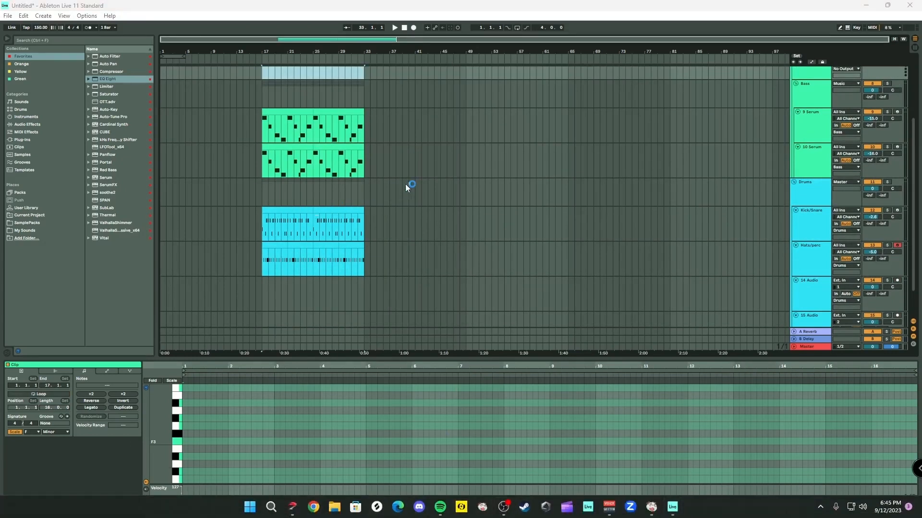
{"action": "scroll", "coordinate": [406, 228], "scroll_direction": "up", "scroll_amount": 5}
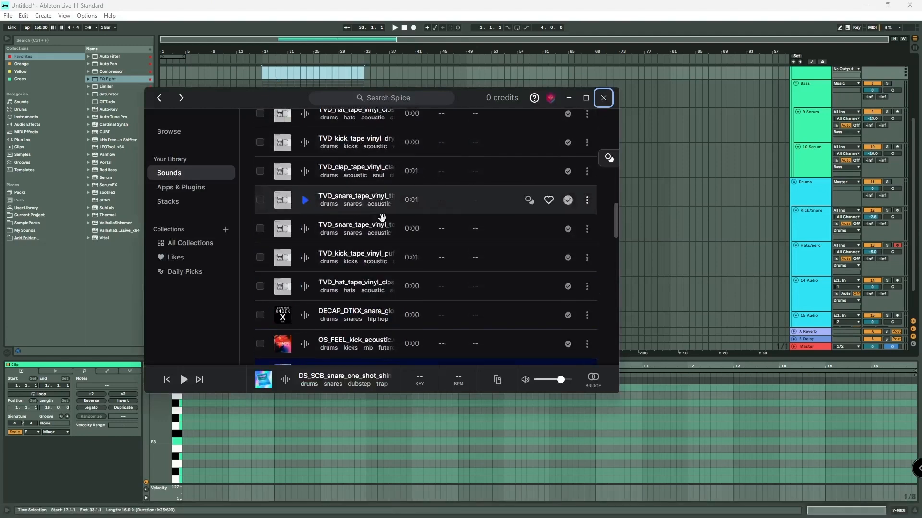
{"action": "scroll", "coordinate": [405, 228], "scroll_direction": "up", "scroll_amount": 5}
{"action": "left_click", "coordinate": [451, 202]}
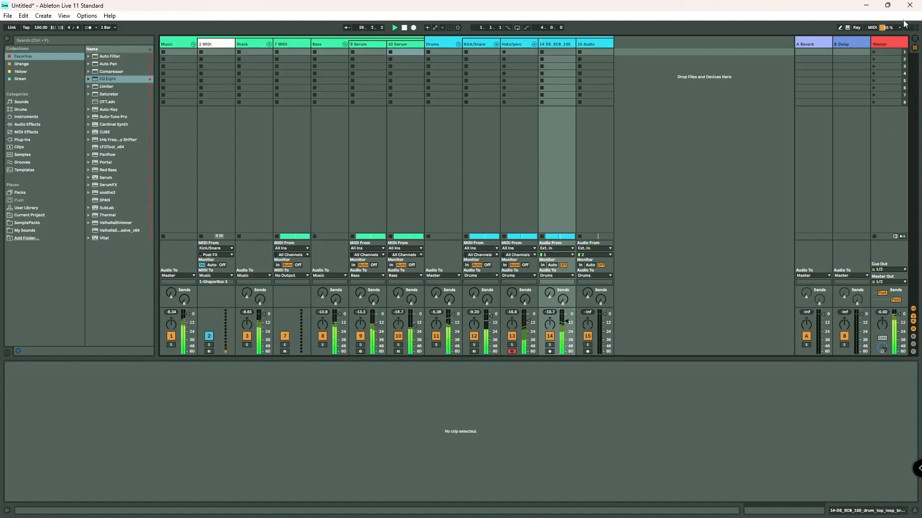
{"action": "key", "text": "Tab"}
{"action": "left_click", "coordinate": [323, 254]}
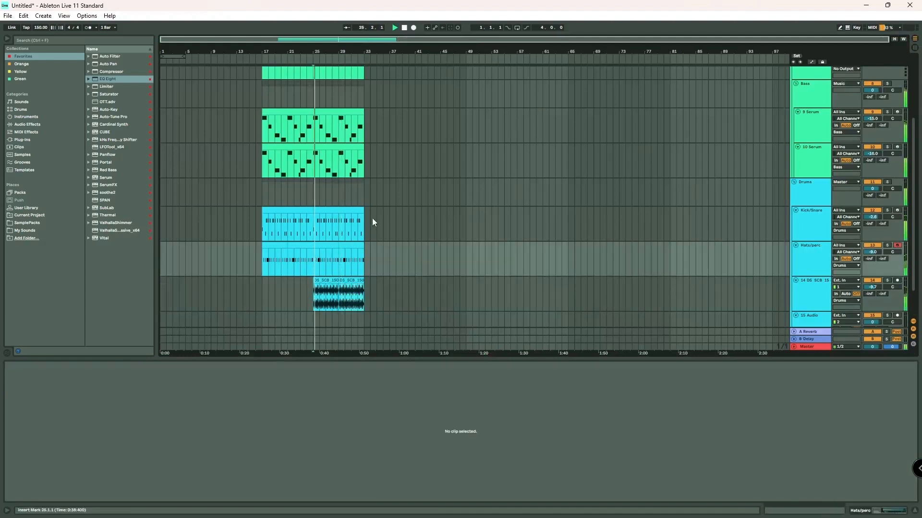
Shorten the empty clip on the 7 MIDI track so it covers only bars 25 to 33
{"action": "scroll", "coordinate": [374, 218], "scroll_direction": "up", "scroll_amount": 3}
{"action": "scroll", "coordinate": [312, 199], "scroll_direction": "up", "scroll_amount": 1}
{"action": "left_click", "coordinate": [331, 128]}
{"action": "key", "text": "space"}
{"action": "left_click_drag", "start_coordinate": [264, 130], "coordinate": [330, 140]}
{"action": "left_click_drag", "start_coordinate": [416, 129], "coordinate": [364, 126]}
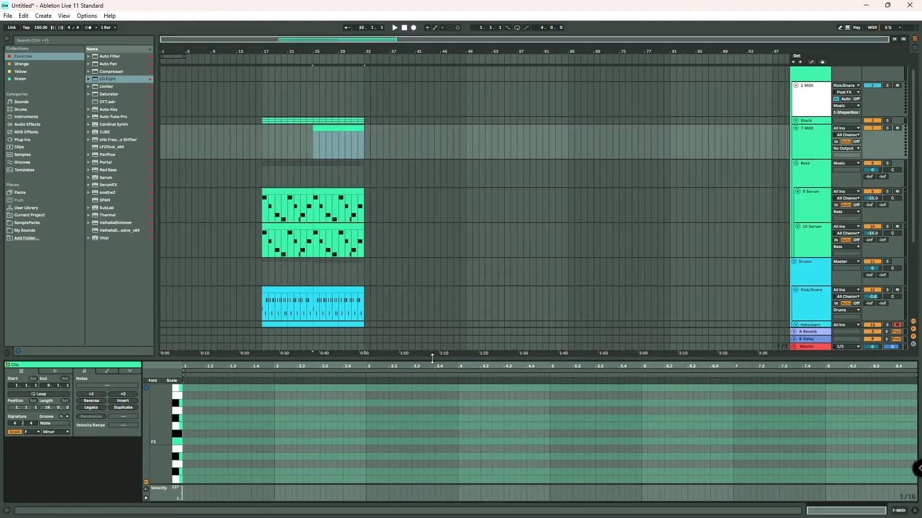
Add an F3 note at the clip's start, extend it to one and a half beats, and play it back
{"action": "left_click_drag", "start_coordinate": [432, 358], "coordinate": [466, 114]}
{"action": "double_click", "coordinate": [186, 197]}
{"action": "key", "text": "space"}
{"action": "left_click_drag", "start_coordinate": [187, 197], "coordinate": [214, 199]}
{"action": "key", "text": "space"}
{"action": "key", "text": "space"}
{"action": "key", "text": "space"}
Load Serum onto the 7 MIDI track and move its window out of the way
{"action": "scroll", "coordinate": [581, 91], "scroll_direction": "up", "scroll_amount": 2}
{"action": "left_click_drag", "start_coordinate": [541, 115], "coordinate": [541, 321]}
{"action": "left_click_drag", "start_coordinate": [110, 180], "coordinate": [825, 90]}
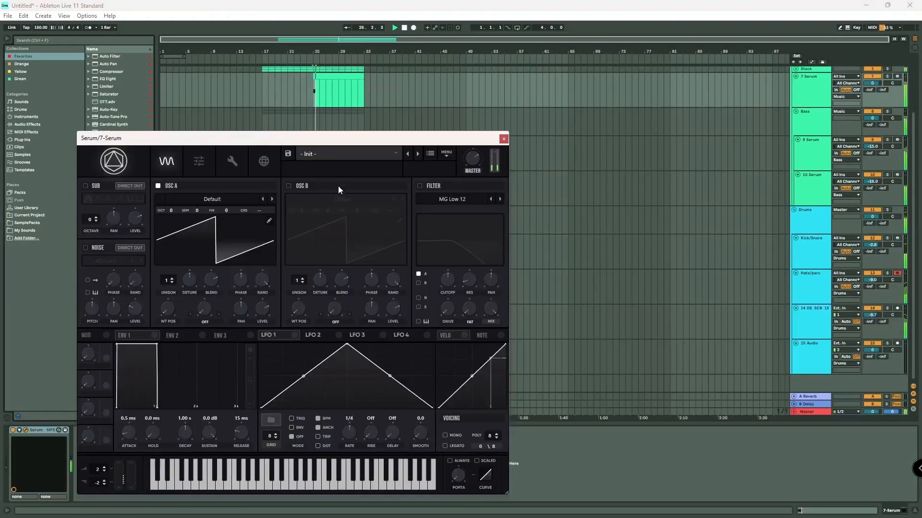
{"action": "left_click_drag", "start_coordinate": [331, 138], "coordinate": [0, 147]}
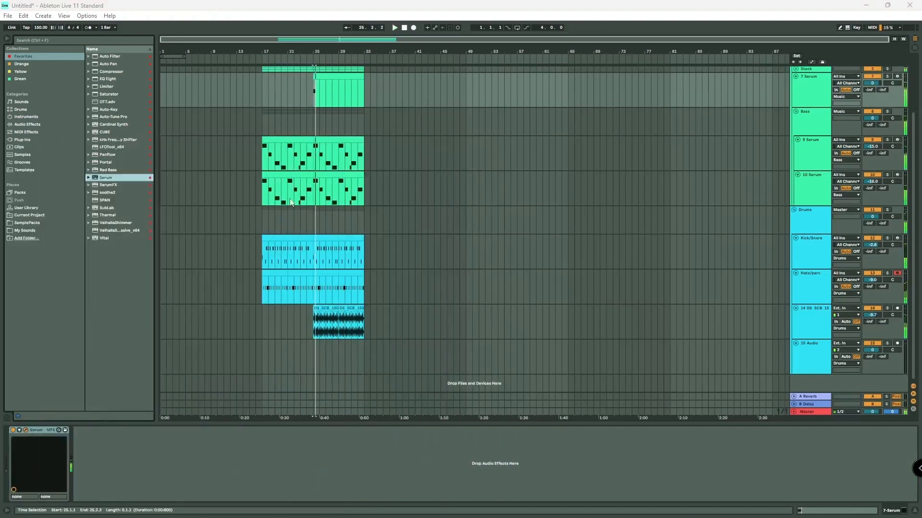
Write an eight-bar lead melody in the 7 Serum clip using F3, G3, Eb3, Ab3, Bb3 and C4 notes
{"action": "left_click", "coordinate": [333, 80]}
{"action": "double_click", "coordinate": [333, 79]}
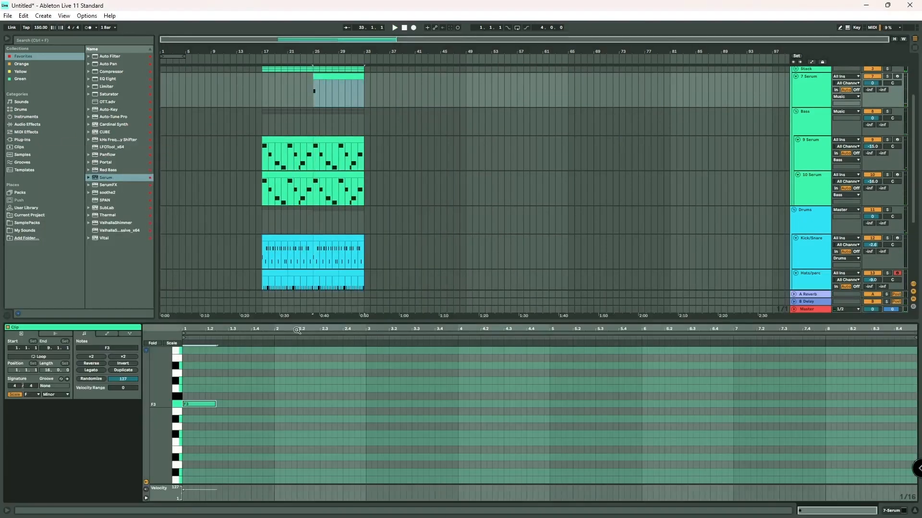
{"action": "left_click_drag", "start_coordinate": [290, 317], "coordinate": [323, 158]}
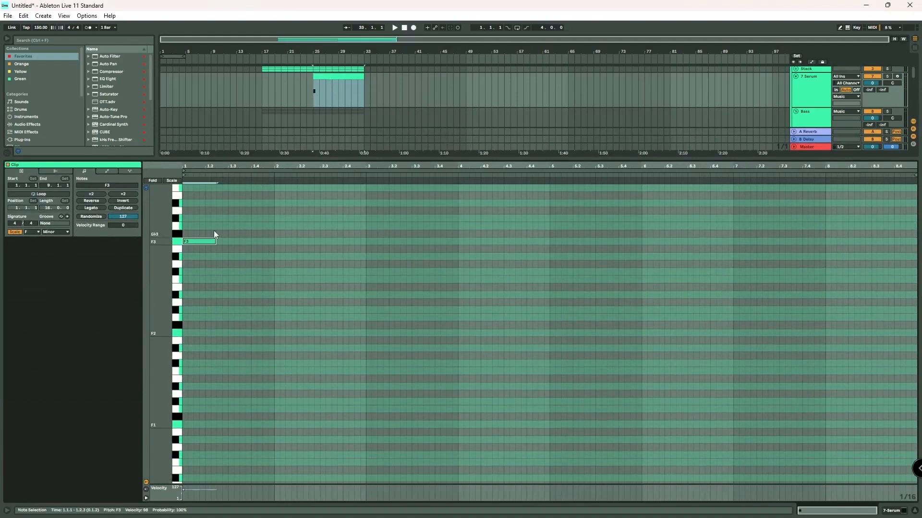
{"action": "left_click_drag", "start_coordinate": [215, 242], "coordinate": [274, 226]}
{"action": "key", "text": "space"}
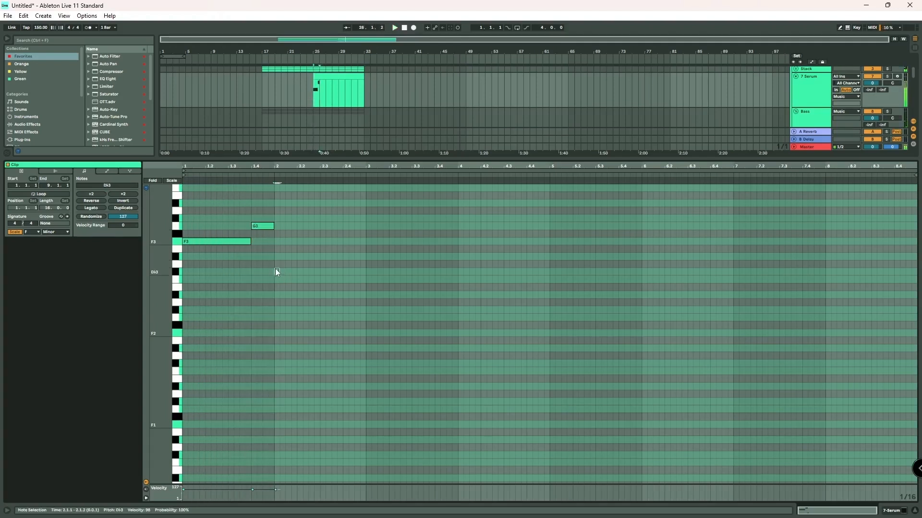
{"action": "double_click", "coordinate": [278, 249]}
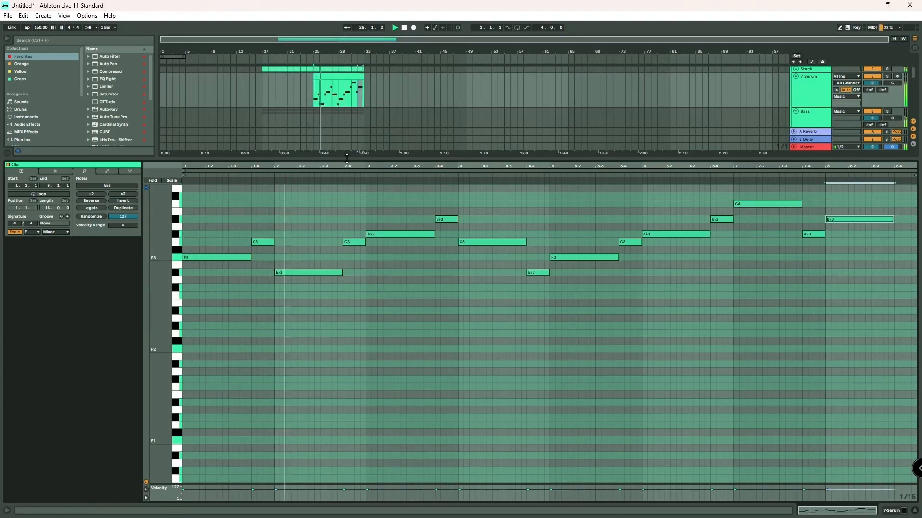
{"action": "left_click_drag", "start_coordinate": [346, 158], "coordinate": [361, 241]}
{"action": "scroll", "coordinate": [376, 212], "scroll_direction": "up", "scroll_amount": 1}
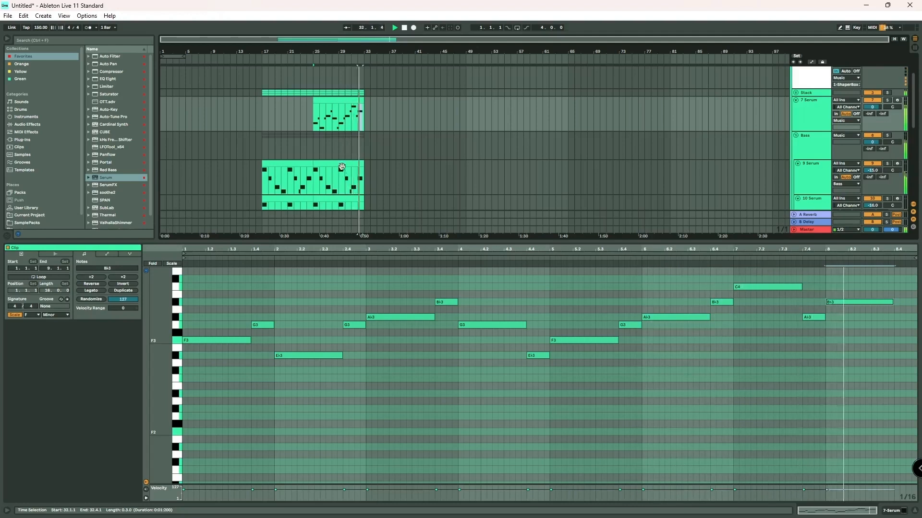
Audition the Graveyard preset LEAD - Andromeda in the 7 Serum instance and switch to LEAD - Screech that bish
{"action": "left_click_drag", "start_coordinate": [0, 154], "coordinate": [626, 102]}
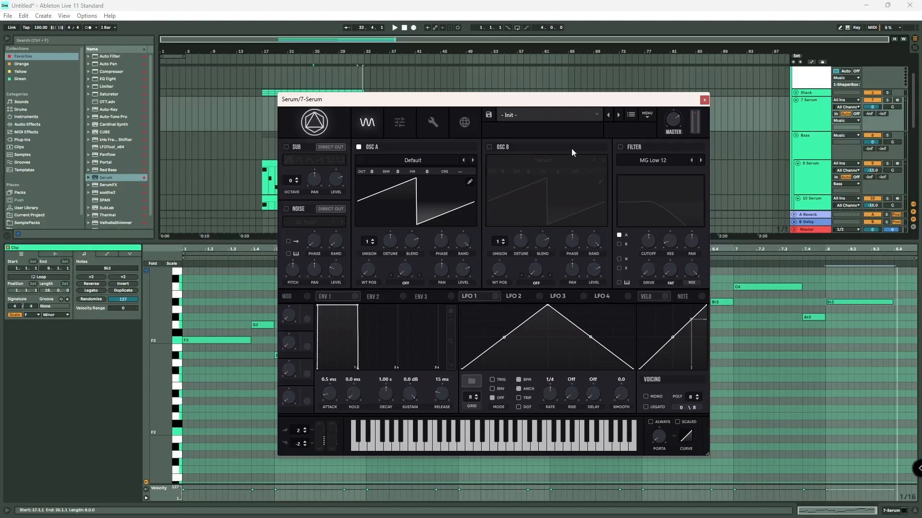
{"action": "left_click", "coordinate": [532, 118]}
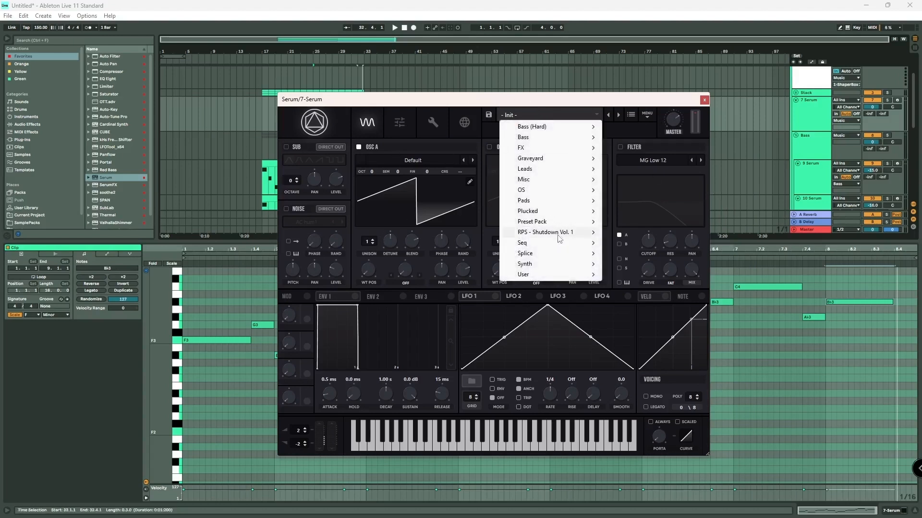
{"action": "mouse_move", "coordinate": [552, 235]}
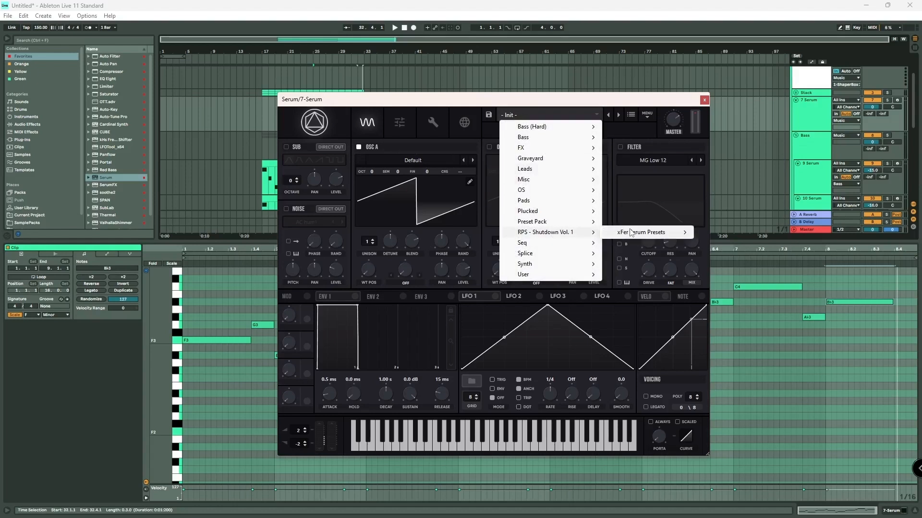
{"action": "mouse_move", "coordinate": [630, 232]}
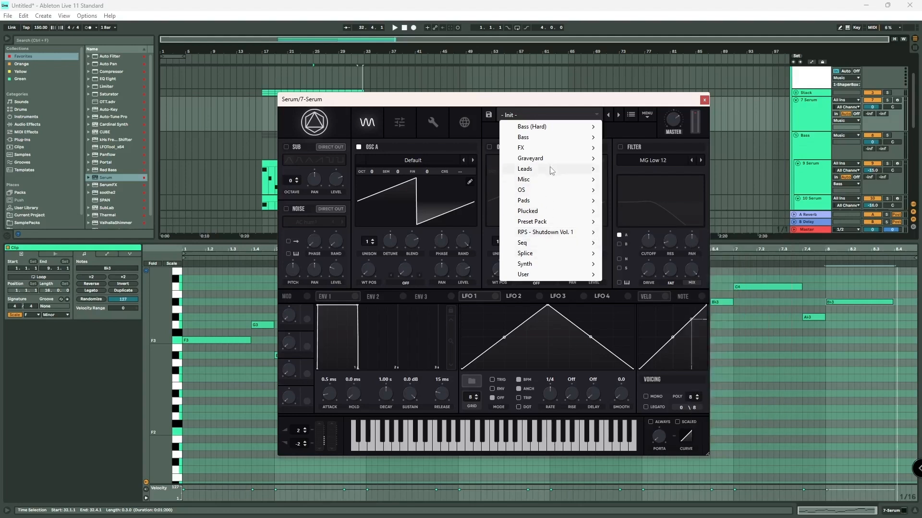
{"action": "mouse_move", "coordinate": [546, 155]}
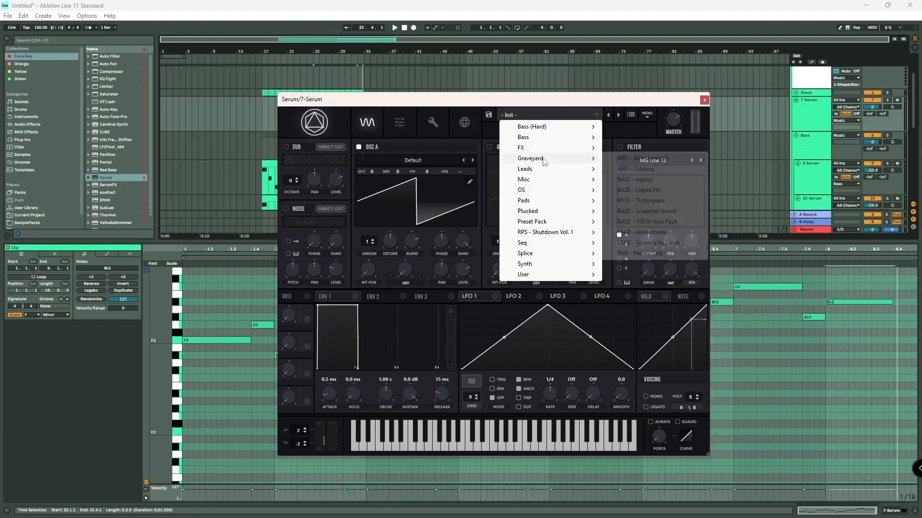
{"action": "left_click", "coordinate": [636, 236]}
{"action": "key", "text": "space"}
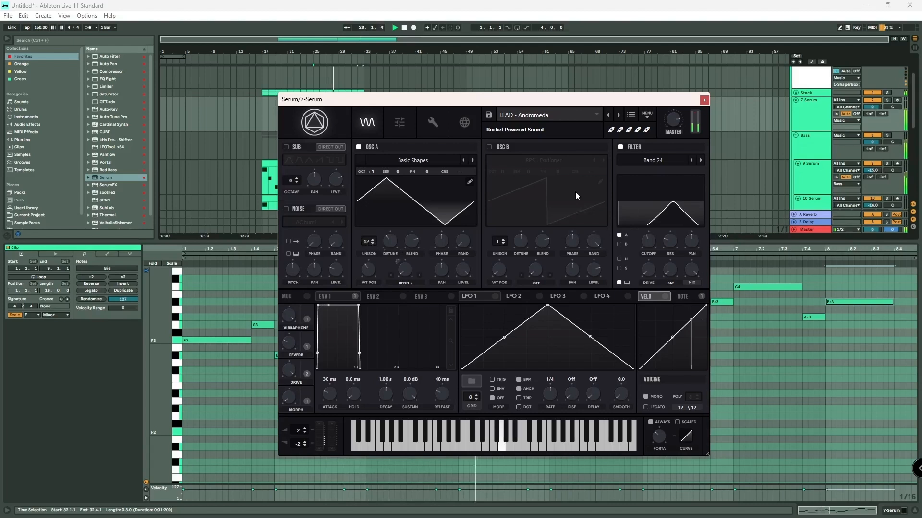
{"action": "mouse_move", "coordinate": [378, 173]}
{"action": "left_mouse_down"}
{"action": "mouse_move", "coordinate": [373, 199]}
{"action": "mouse_move", "coordinate": [375, 174]}
{"action": "left_mouse_up"}
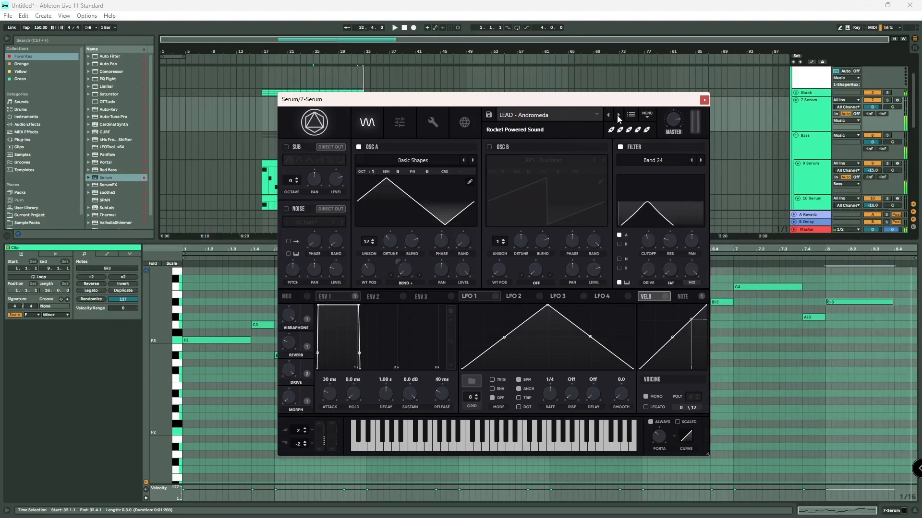
{"action": "left_click", "coordinate": [618, 117]}
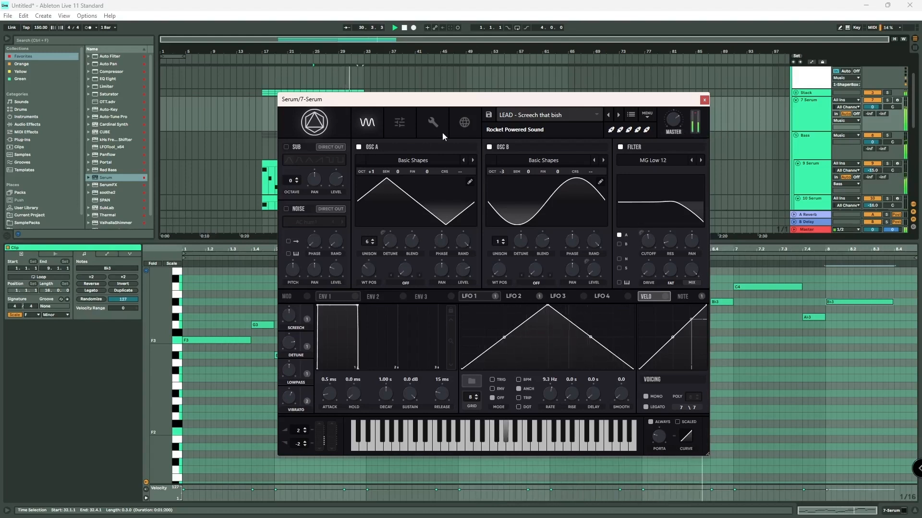
Switch the 7 Serum lead to the preset LD C64 Lead [AS] and close the plugin window
{"action": "left_click", "coordinate": [618, 115]}
{"action": "left_click", "coordinate": [618, 116]}
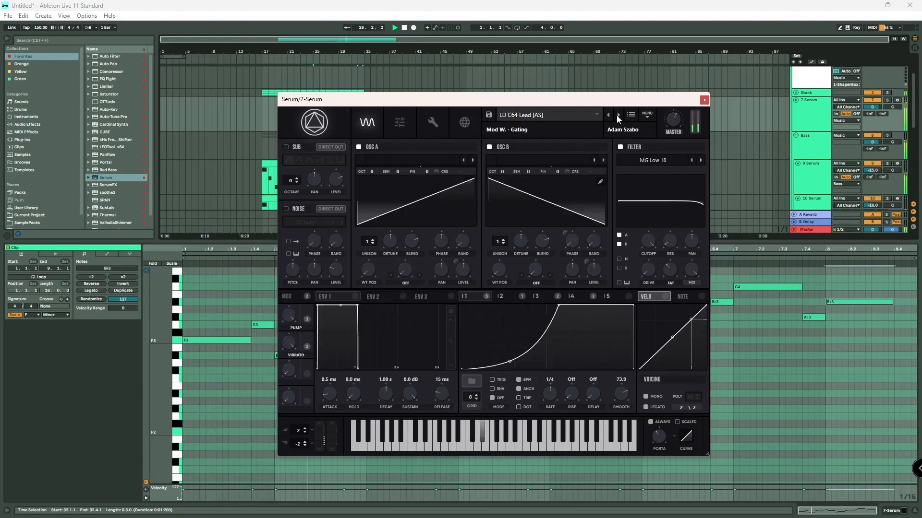
{"action": "left_click", "coordinate": [704, 100]}
Show the mixer and add OTT and Saturator to the 7 Serum track while the song plays
{"action": "left_click", "coordinate": [915, 49]}
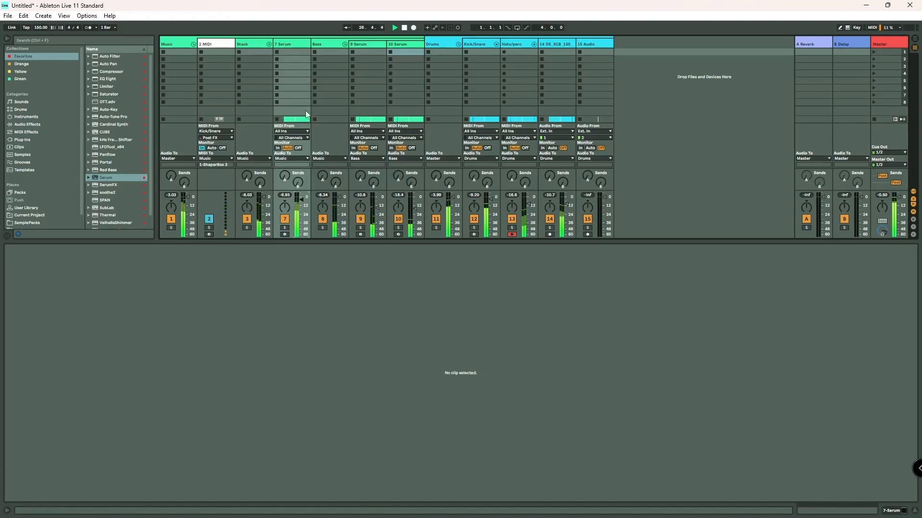
{"action": "left_click", "coordinate": [299, 48]}
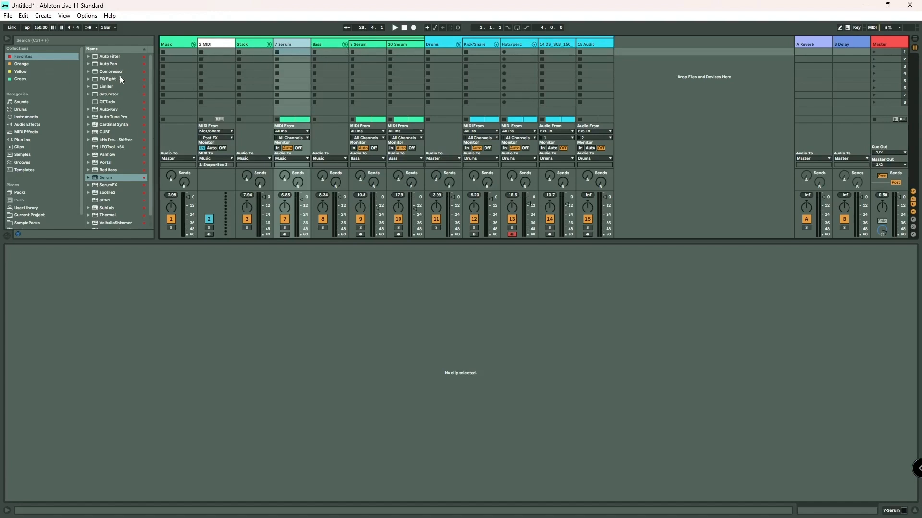
{"action": "key", "text": "space"}
{"action": "left_click", "coordinate": [114, 102]}
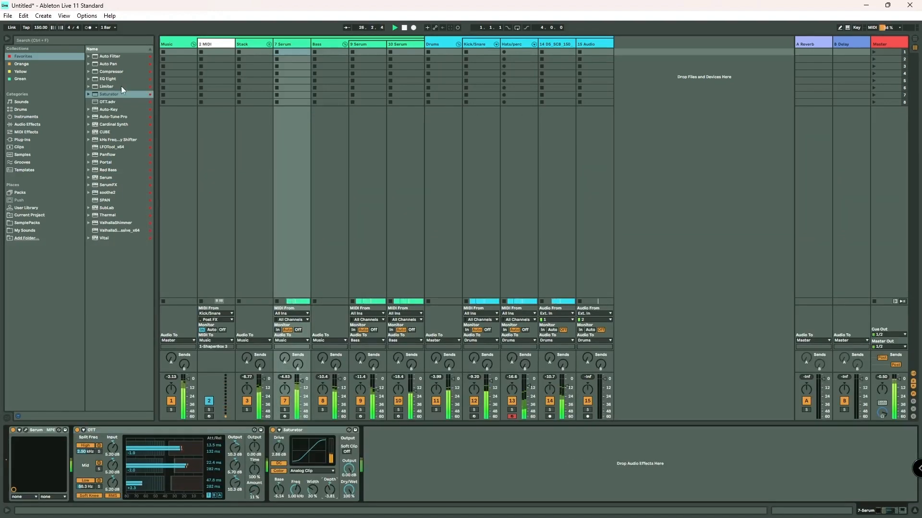
Add EQ Eight after the Saturator on the 7 Serum track and move its first band to a higher frequency
{"action": "double_click", "coordinate": [117, 79]}
{"action": "left_click", "coordinate": [392, 491]}
{"action": "left_click", "coordinate": [393, 443]}
{"action": "left_click_drag", "start_coordinate": [407, 465], "coordinate": [452, 466]}
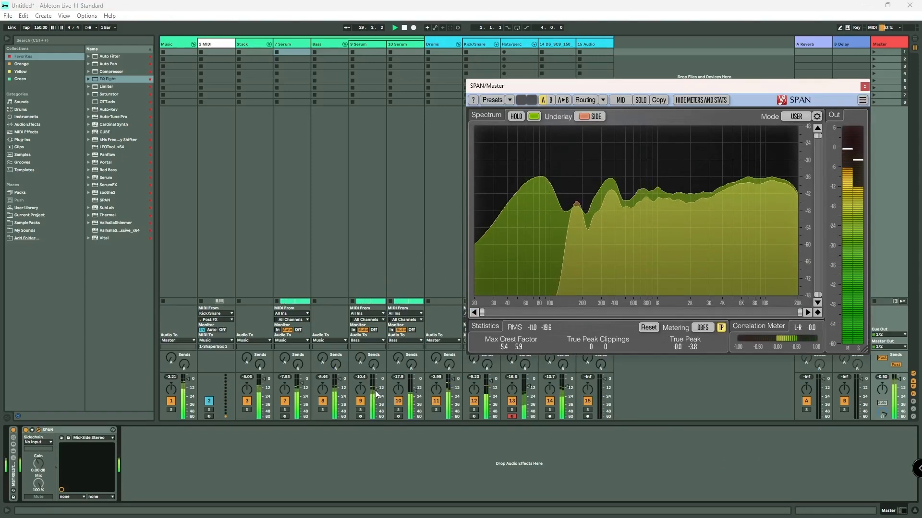
Fine-tune the 9 Serum track's volume against the master spectrum in SPAN and close the analyzer window
{"action": "left_click_drag", "start_coordinate": [377, 391], "coordinate": [377, 390]}
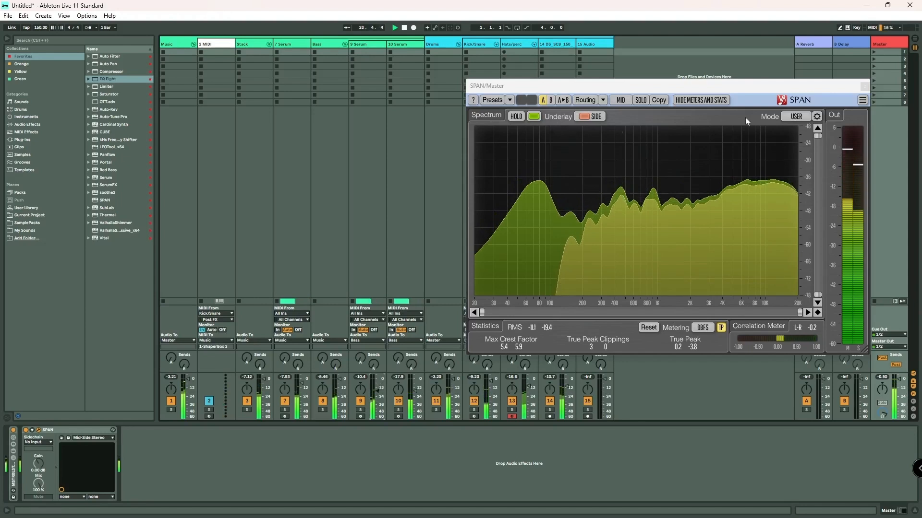
{"action": "left_click", "coordinate": [865, 87]}
Return to the arrangement and play the drop back from bar 17
{"action": "left_click", "coordinate": [914, 39]}
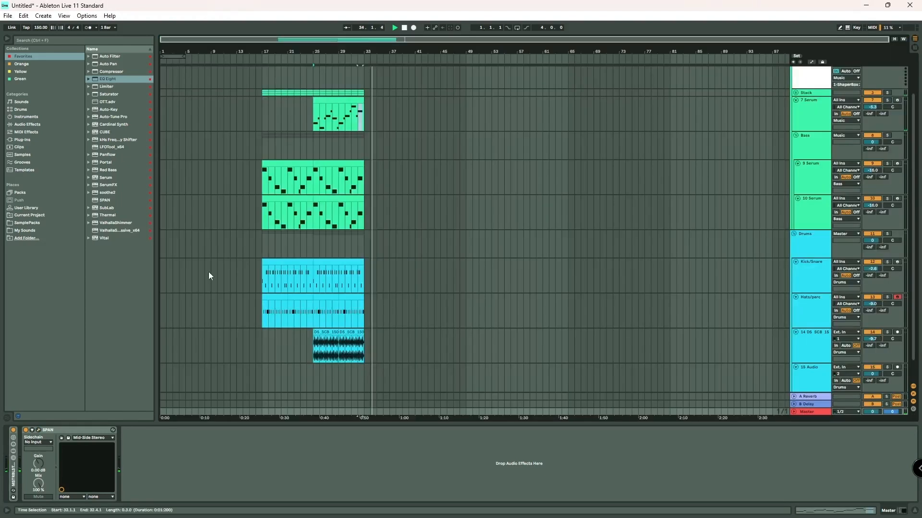
{"action": "left_click", "coordinate": [261, 226]}
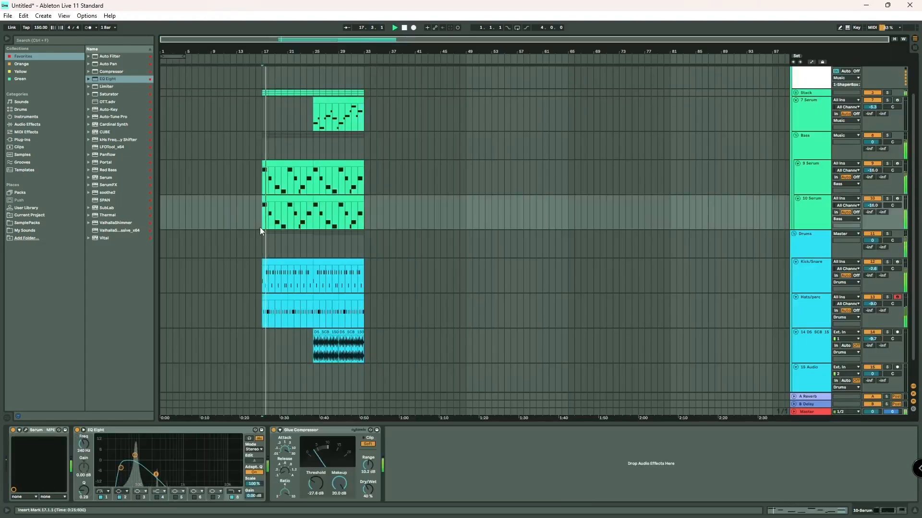
{"action": "scroll", "coordinate": [260, 226], "scroll_direction": "down", "scroll_amount": 2}
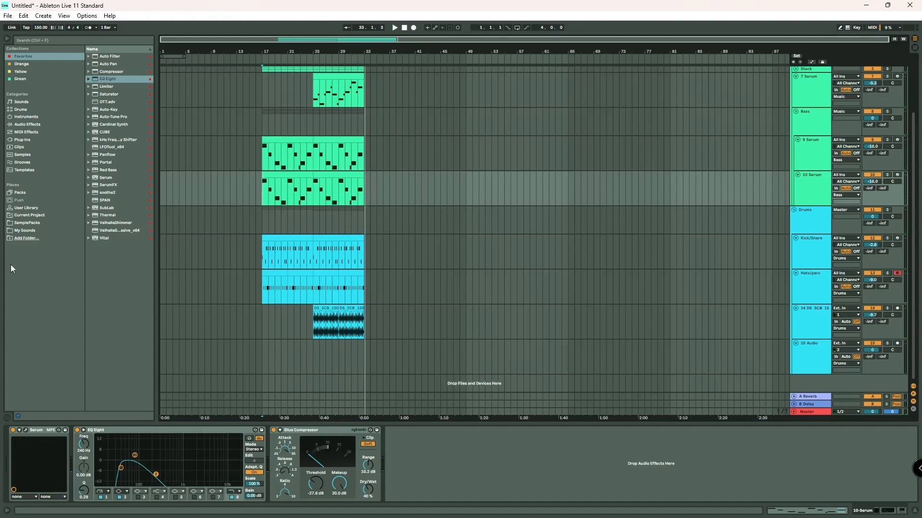